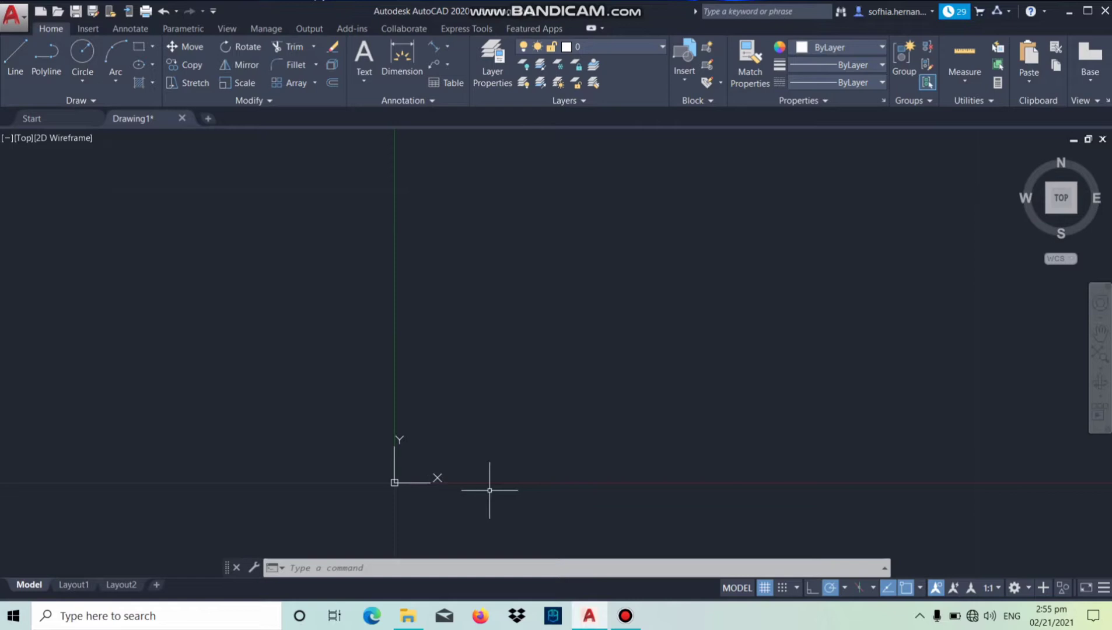
Draw a line from absolute point 1,1 to absolute point 4.1,1 as the outline's bottom edge.
type("L")
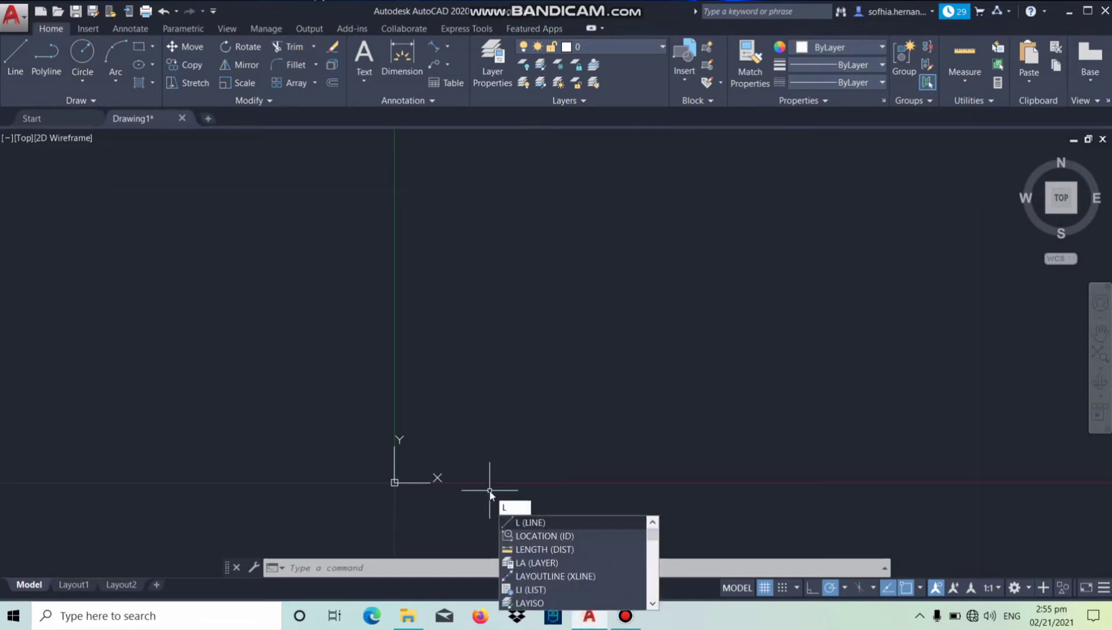
key("Return")
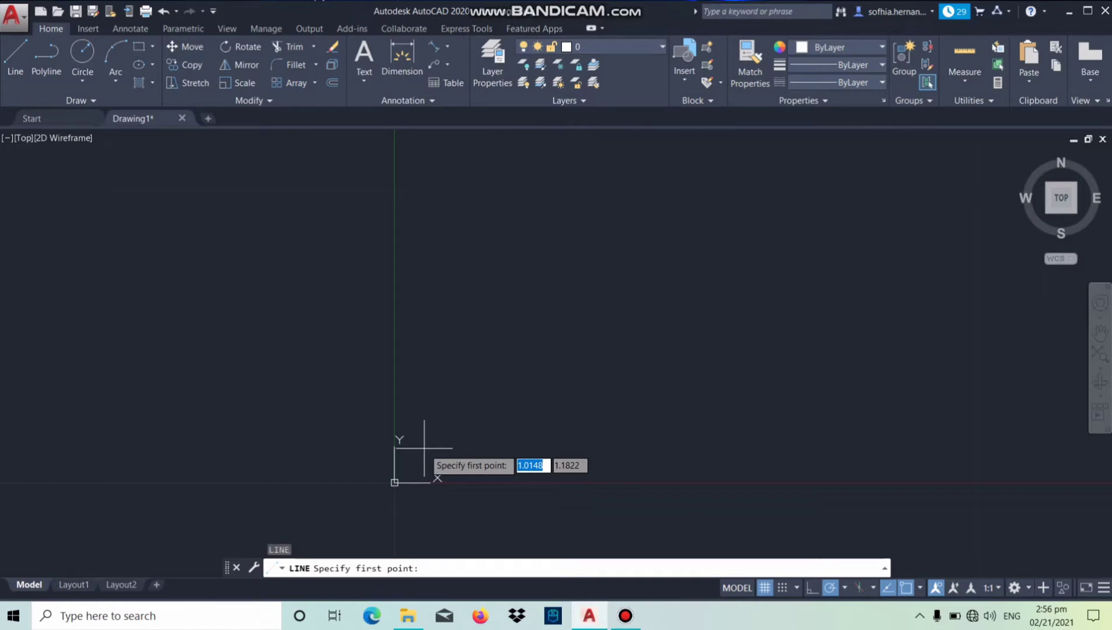
type("#")
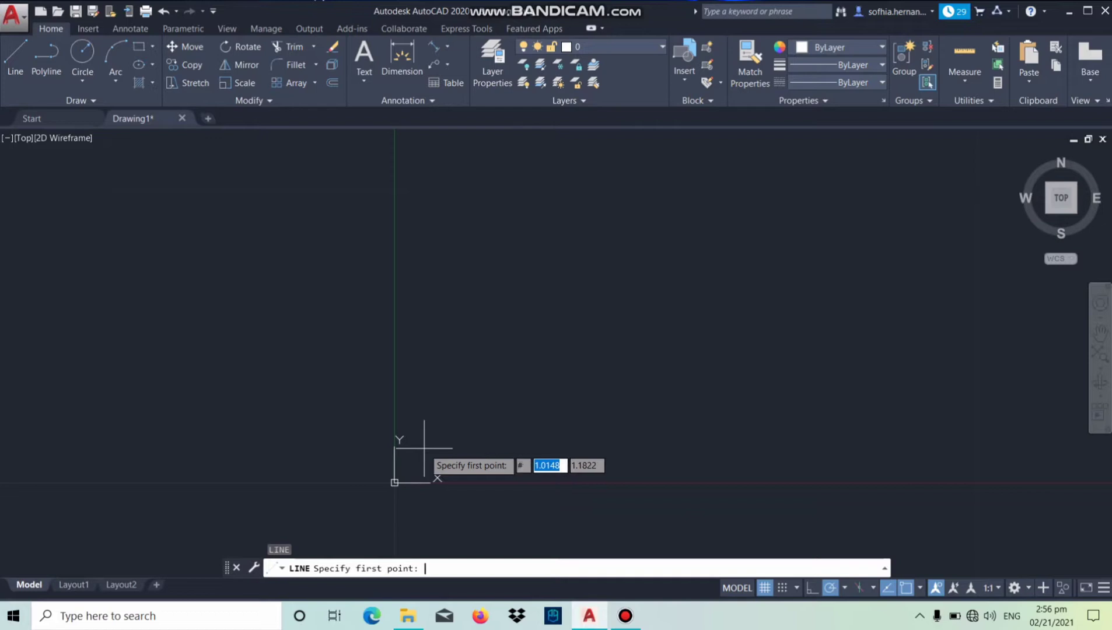
type("1,1")
key("Return")
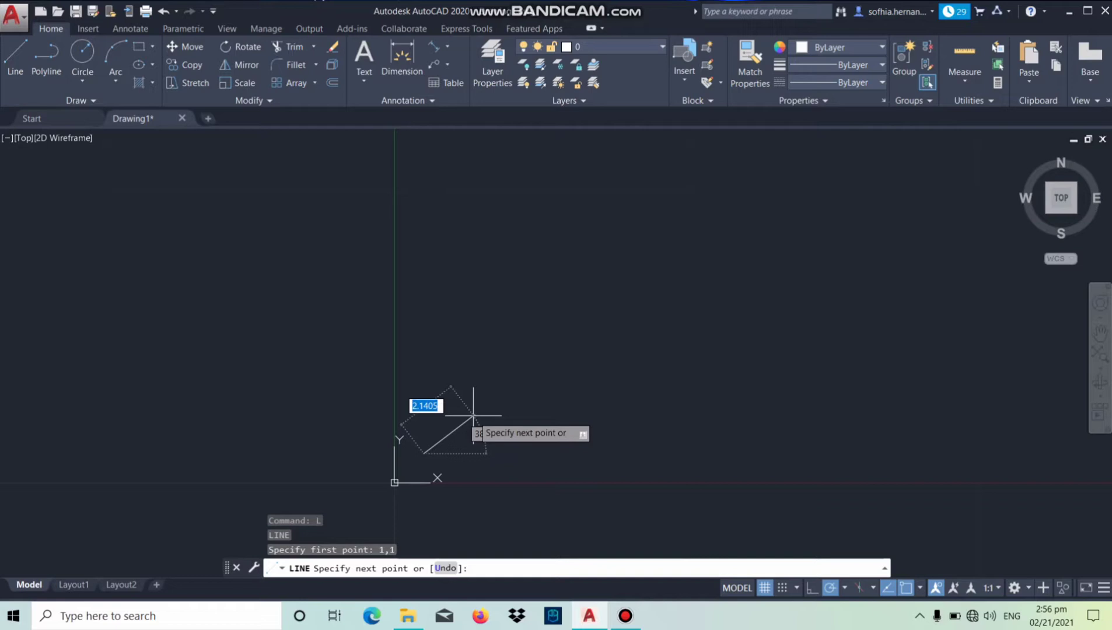
type("#")
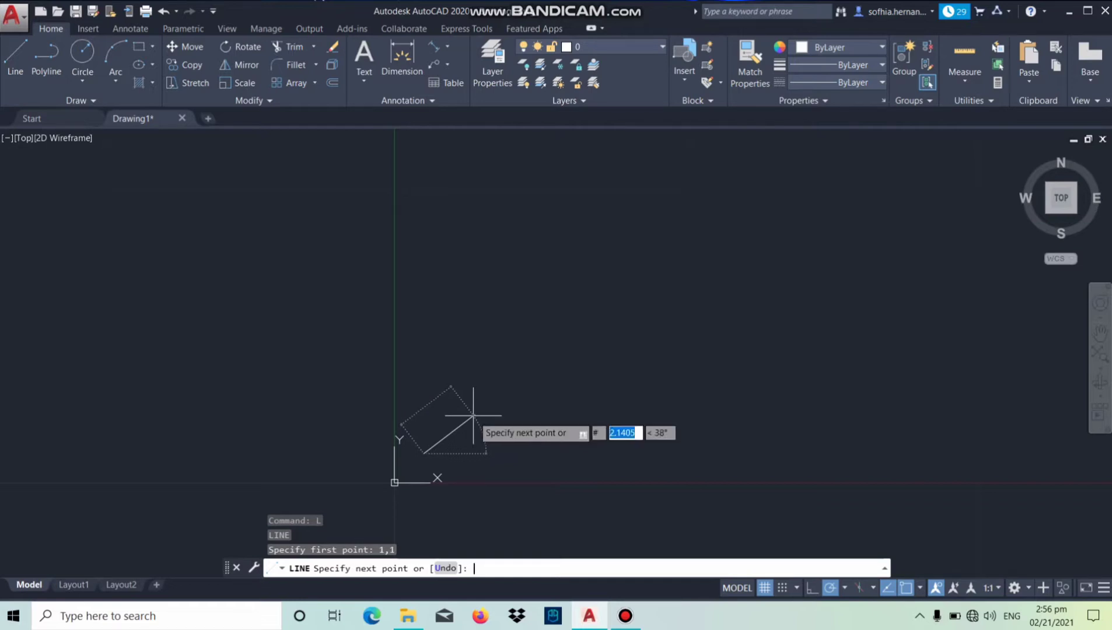
type("4.2")
key("BackSpace")
type("1")
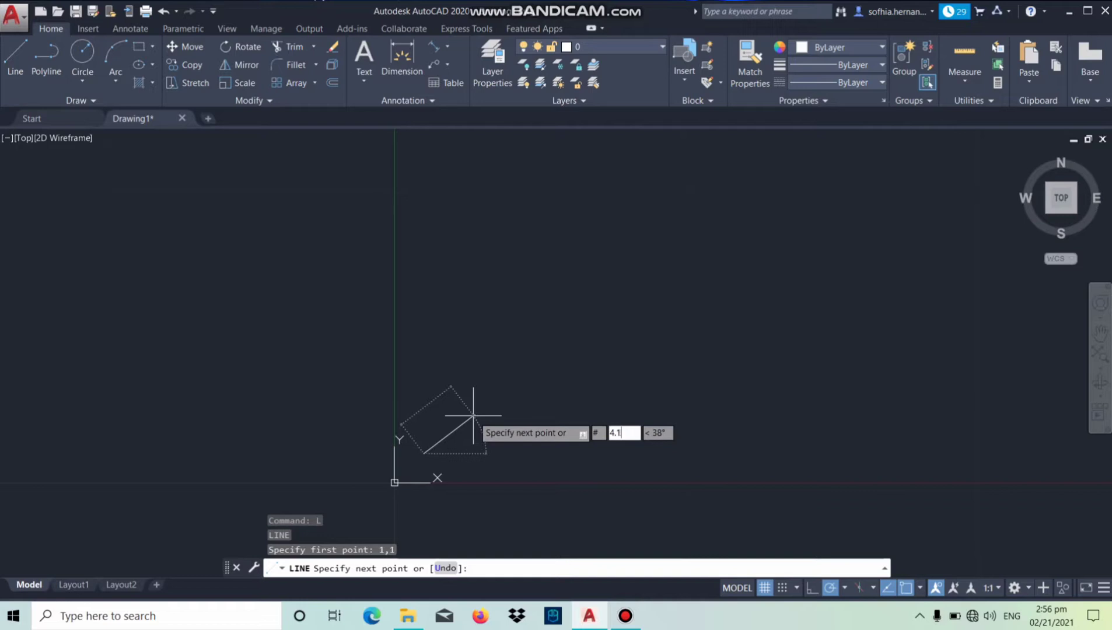
key("Tab")
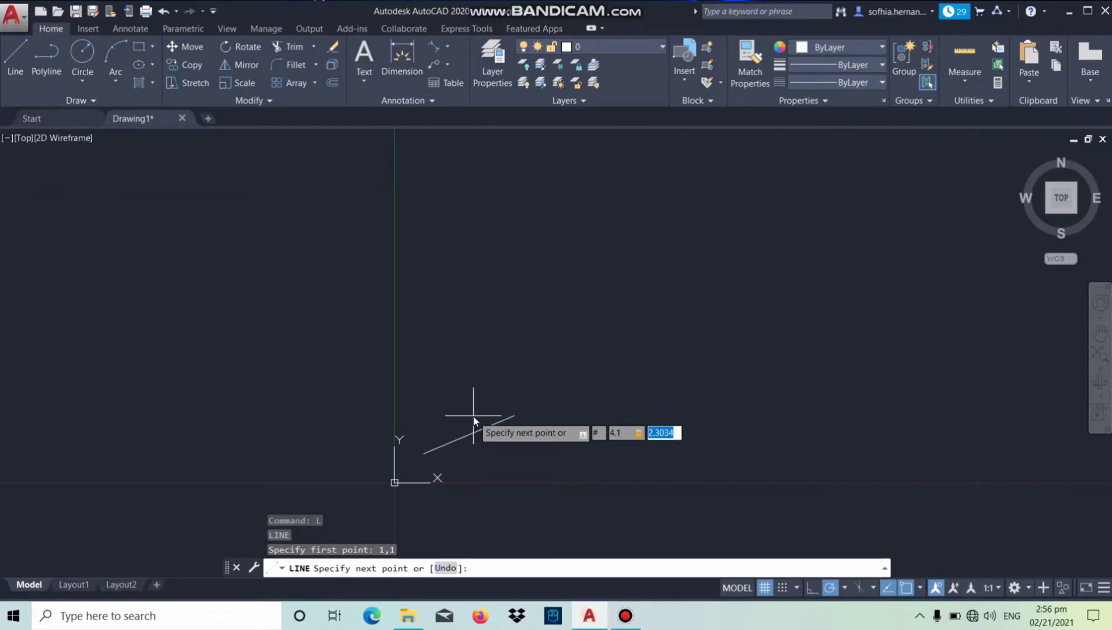
type("1")
key("Return")
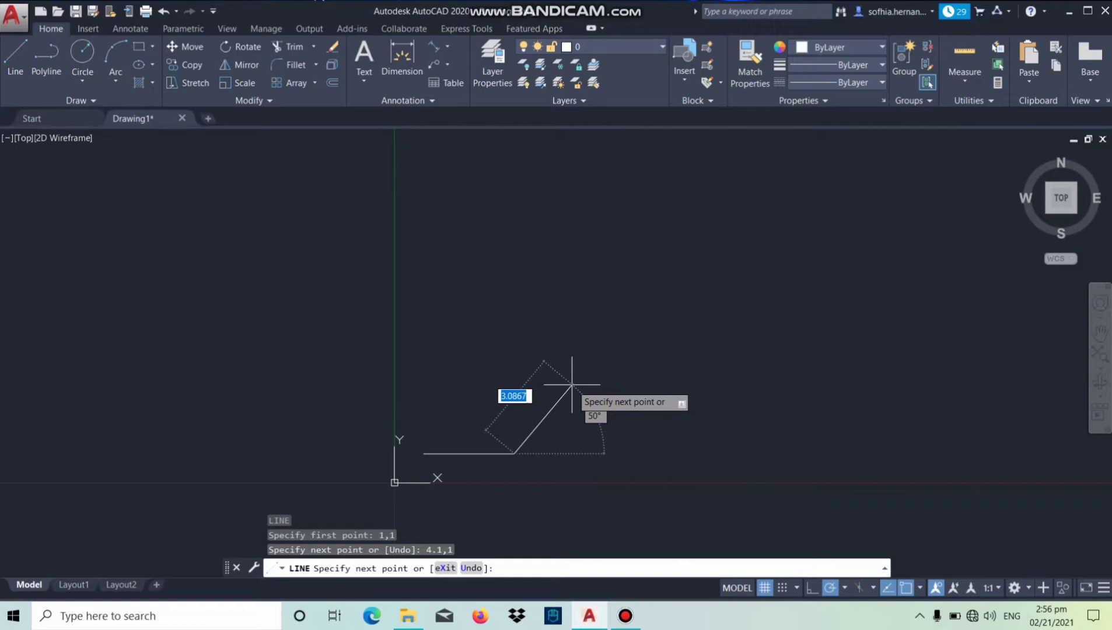
Continue the line to absolute point 4.5,2.2, and add a horizontal segment 2.3 units long to the right.
type("#")
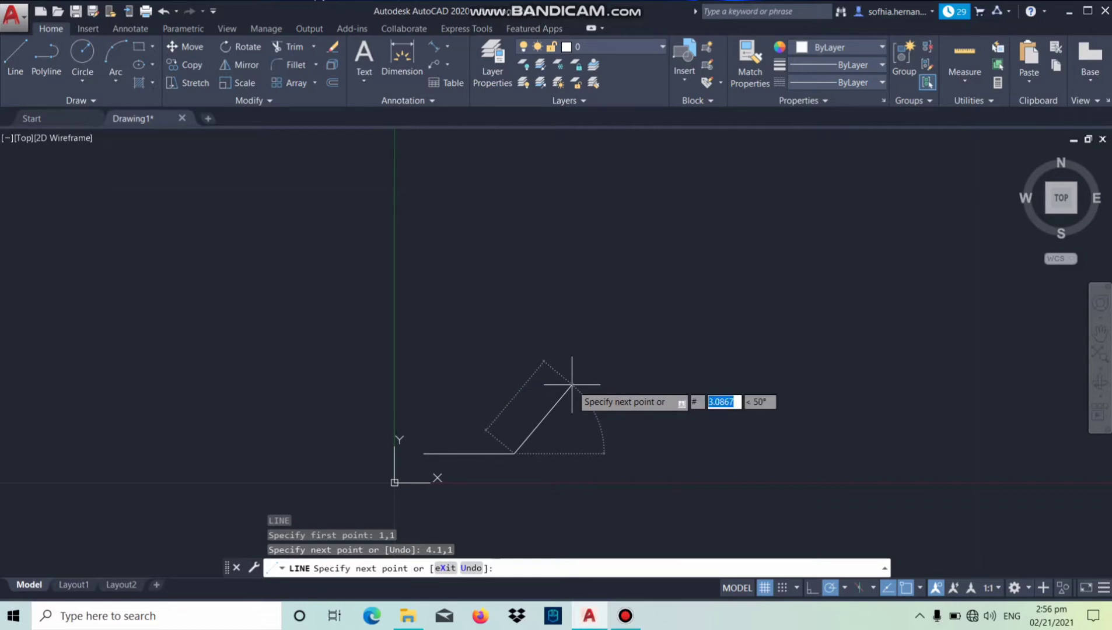
type("4.5")
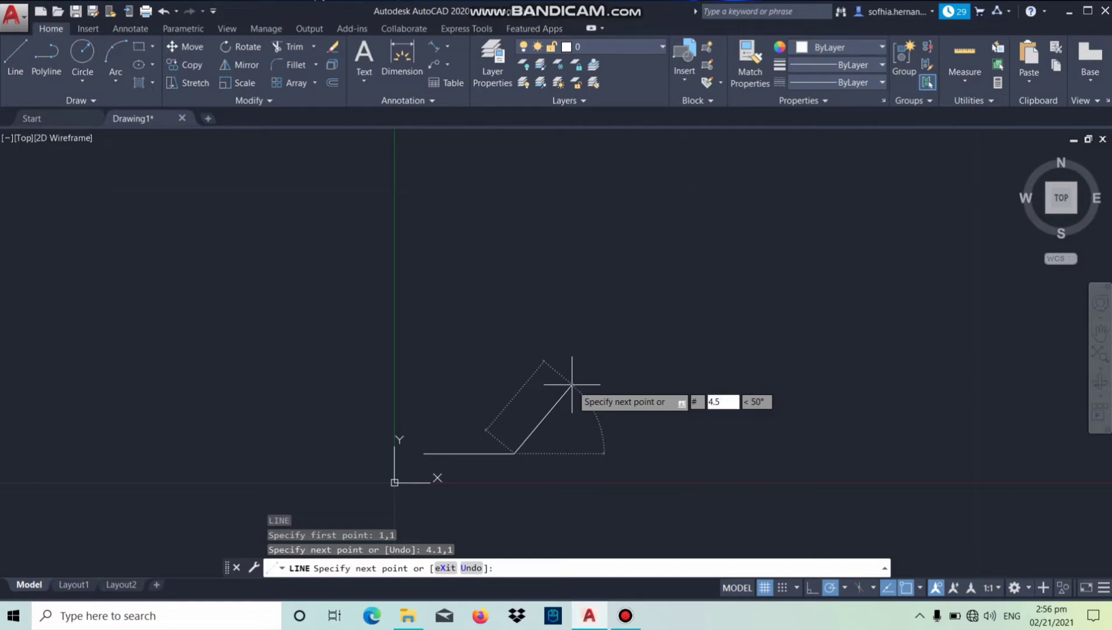
key("Tab")
type("2.2")
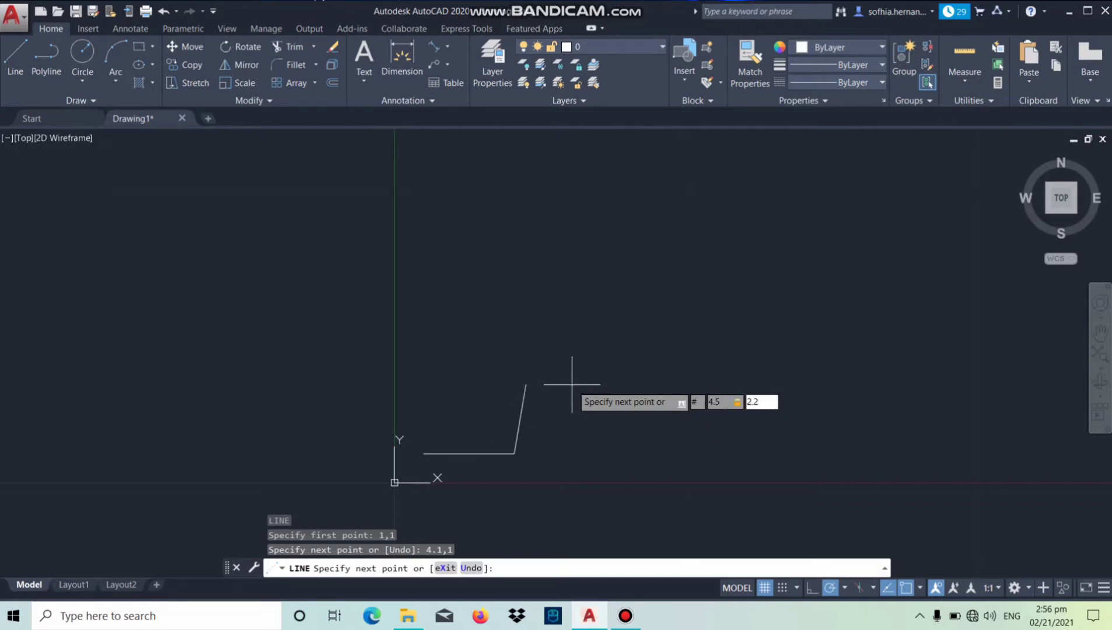
key("Return")
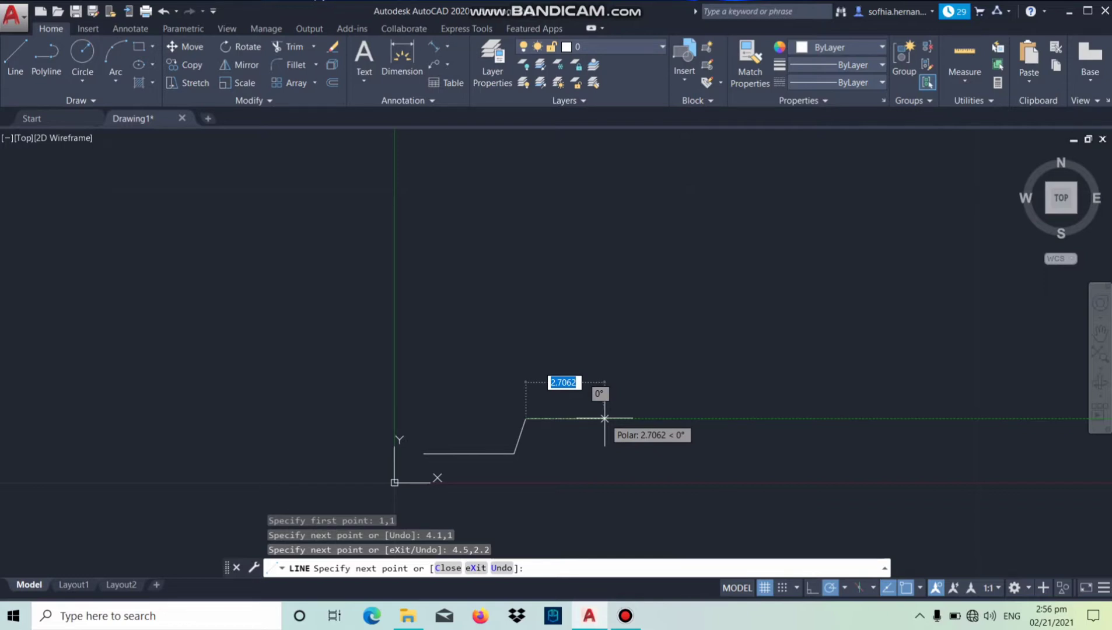
type("2.3")
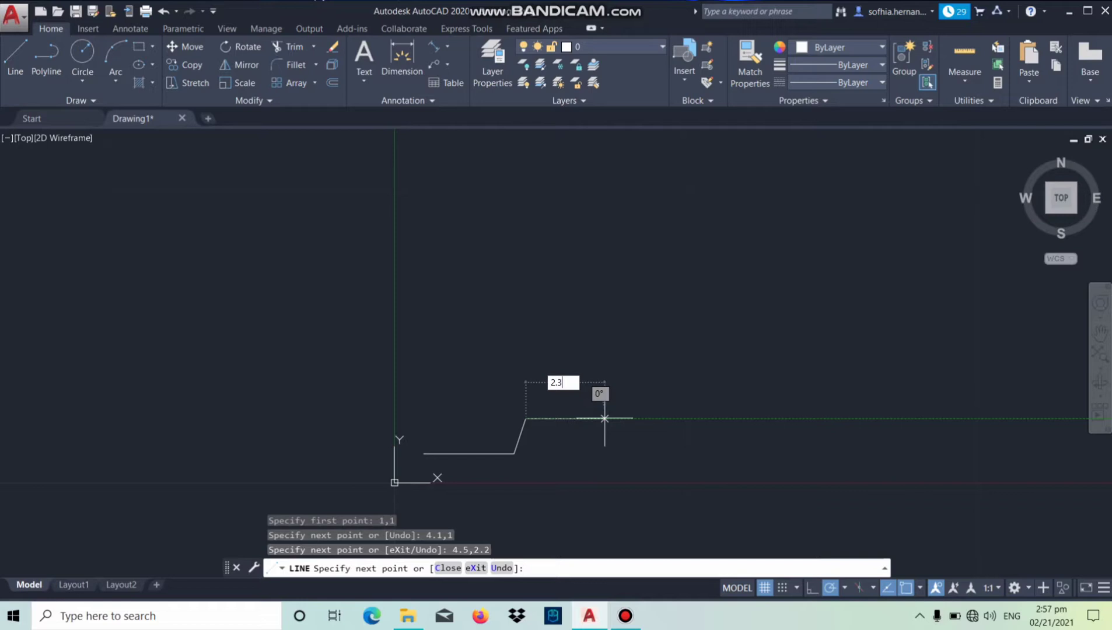
key("Return")
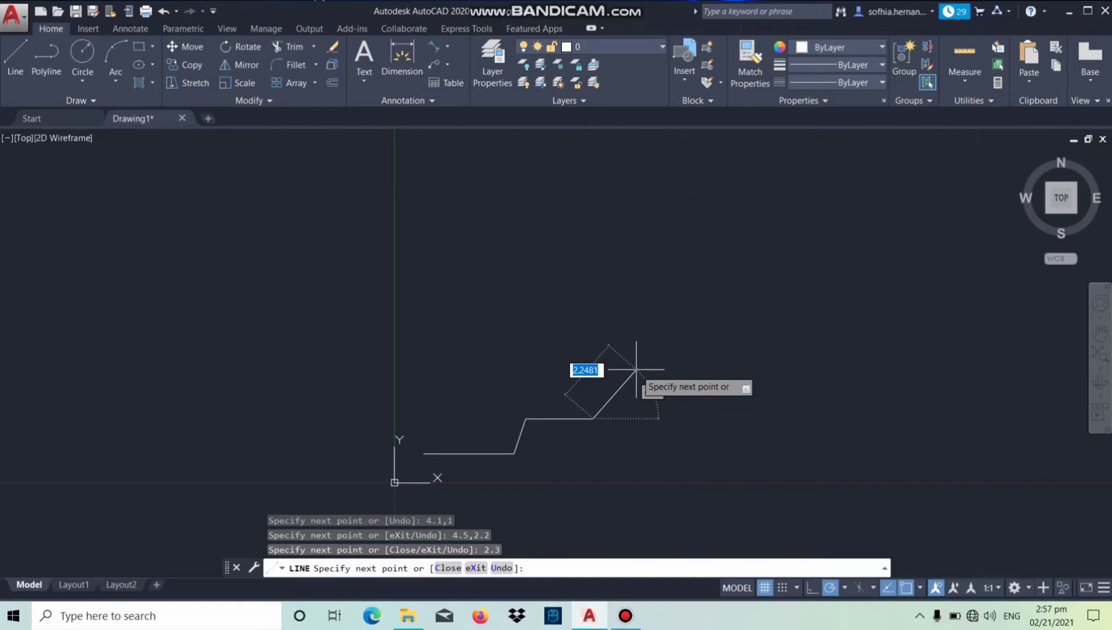
Add a segment 1.4 units long rising to the right at 30° from the horizontal segment's end.
type("30")
key("BackSpace")
key("BackSpace")
type(".4")
key("BackSpace")
key("BackSpace")
type("1.4")
key("Tab")
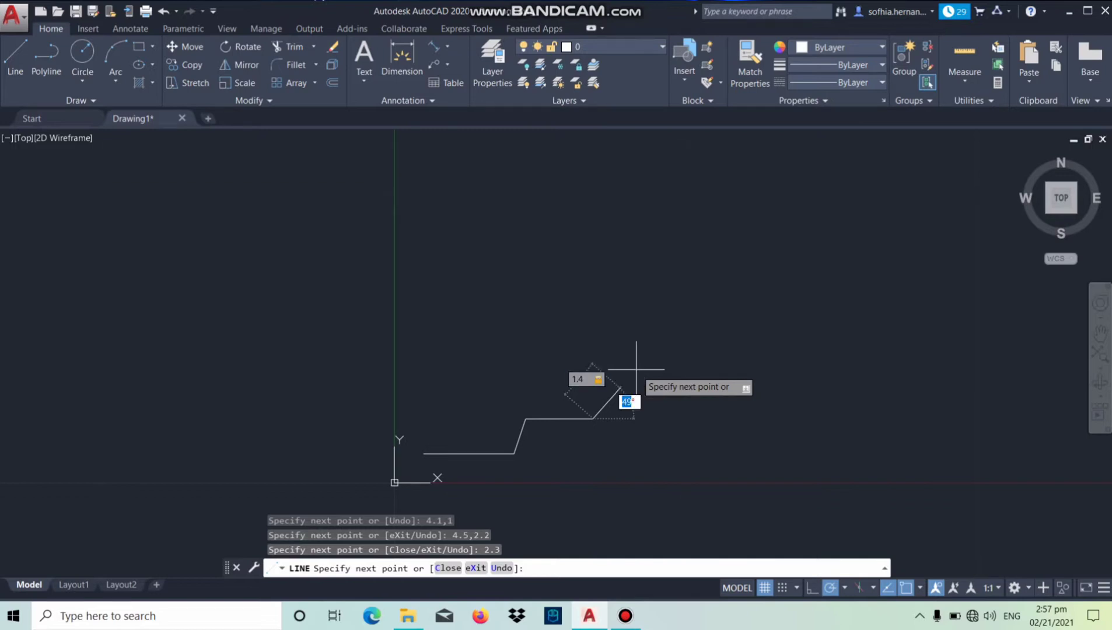
type("30")
key("Return")
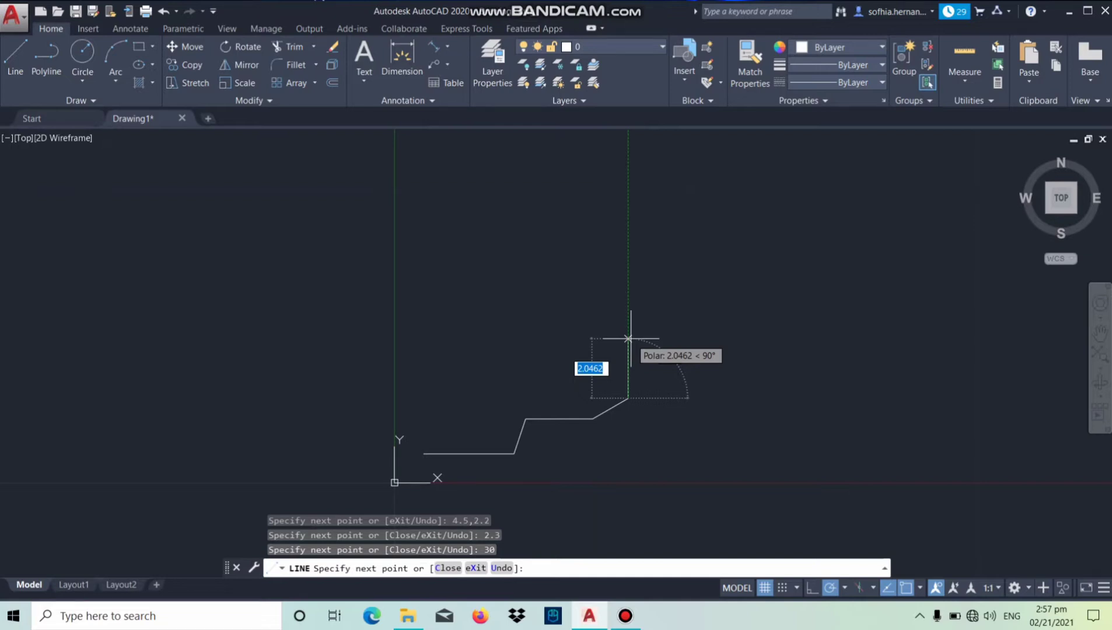
Add a vertical segment 2.1 units upward, followed by a 1.6-unit segment rising to the left at 120°.
type("2.1")
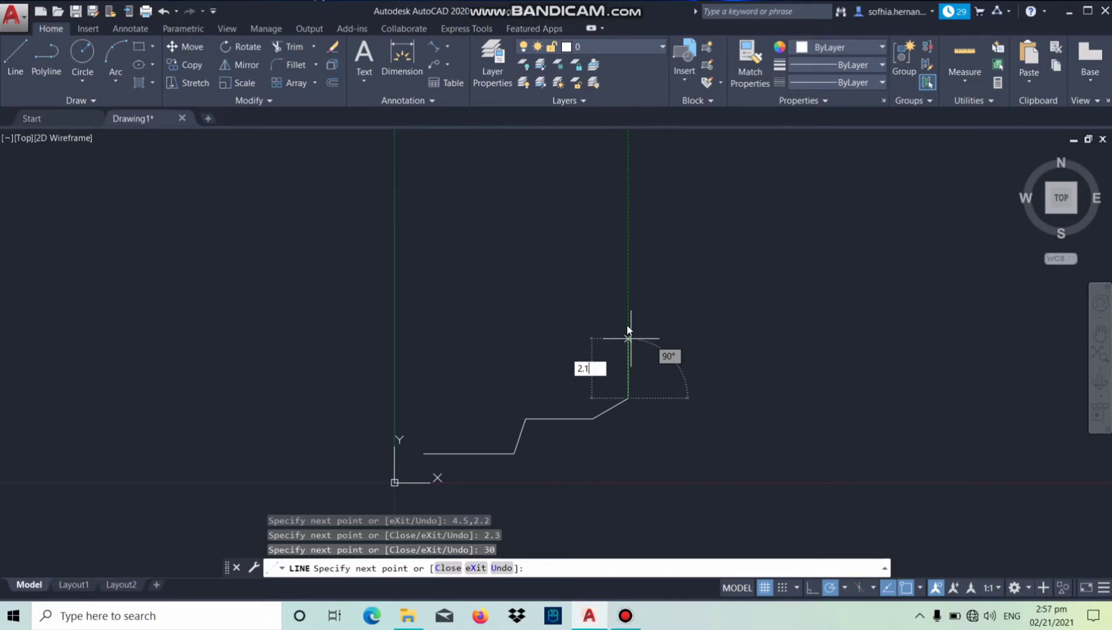
key("Return")
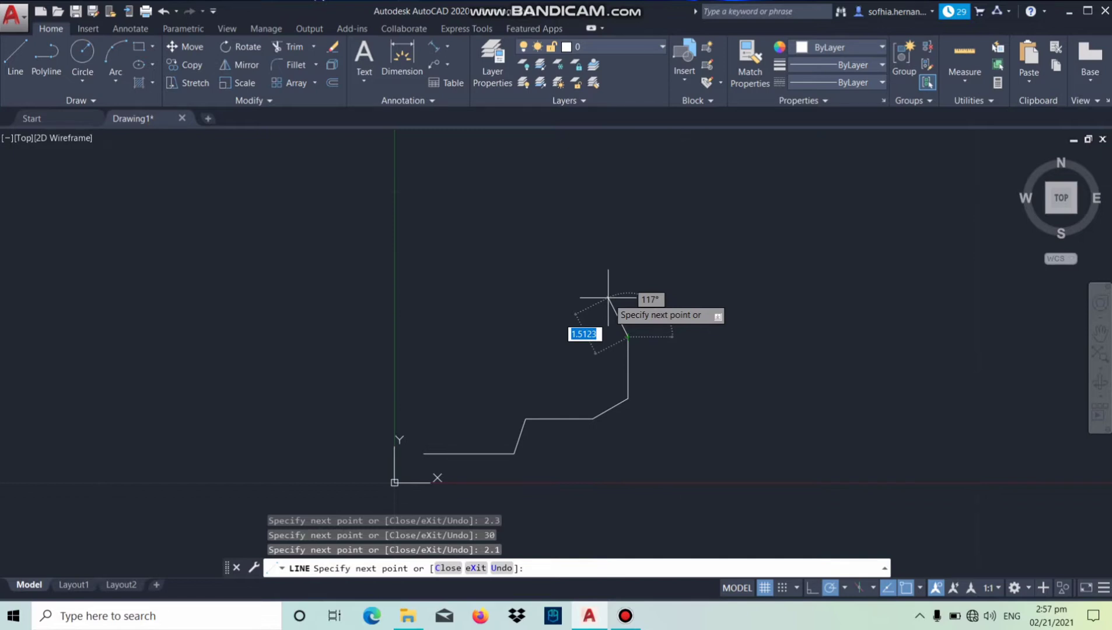
type("1.6")
key("Tab")
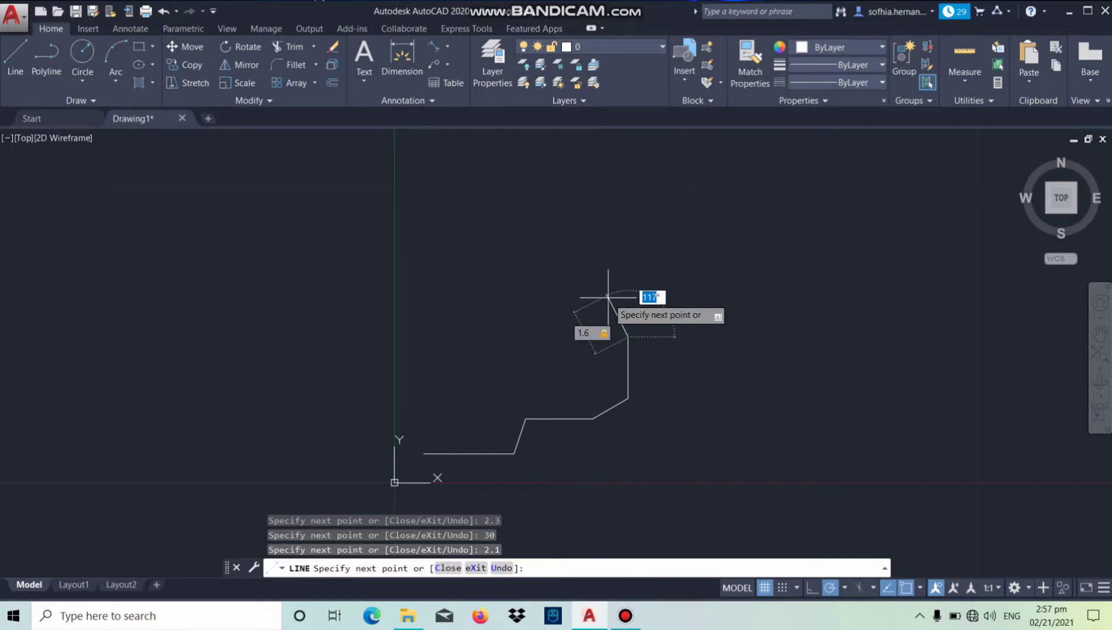
type("120")
key("Return")
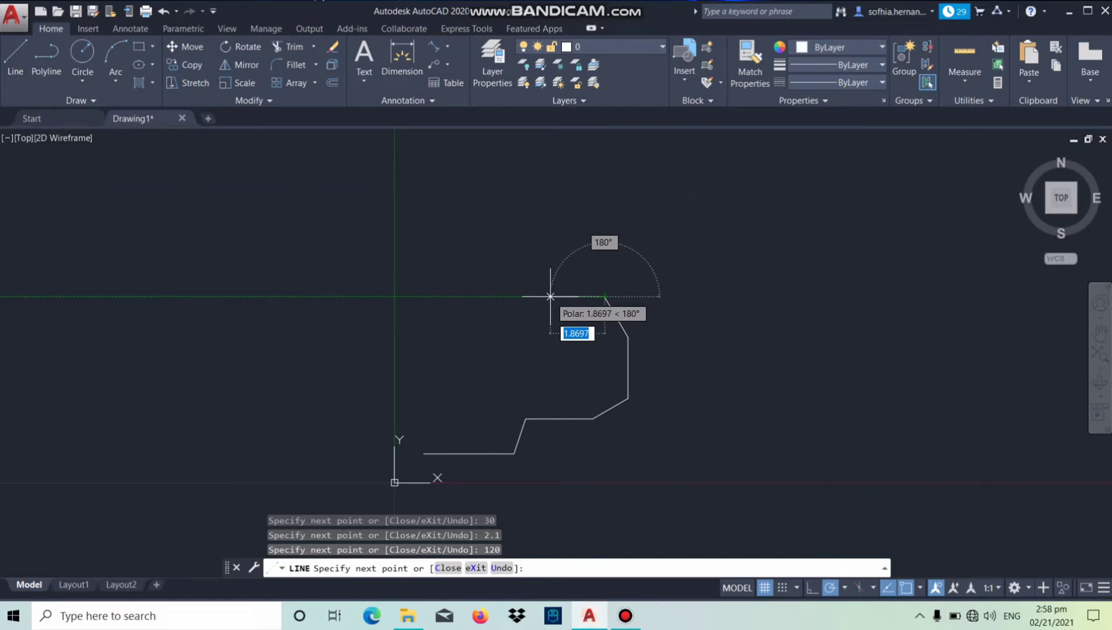
Add a horizontal segment 1.3 units to the left and a vertical segment 1.4 units downward.
type("1")
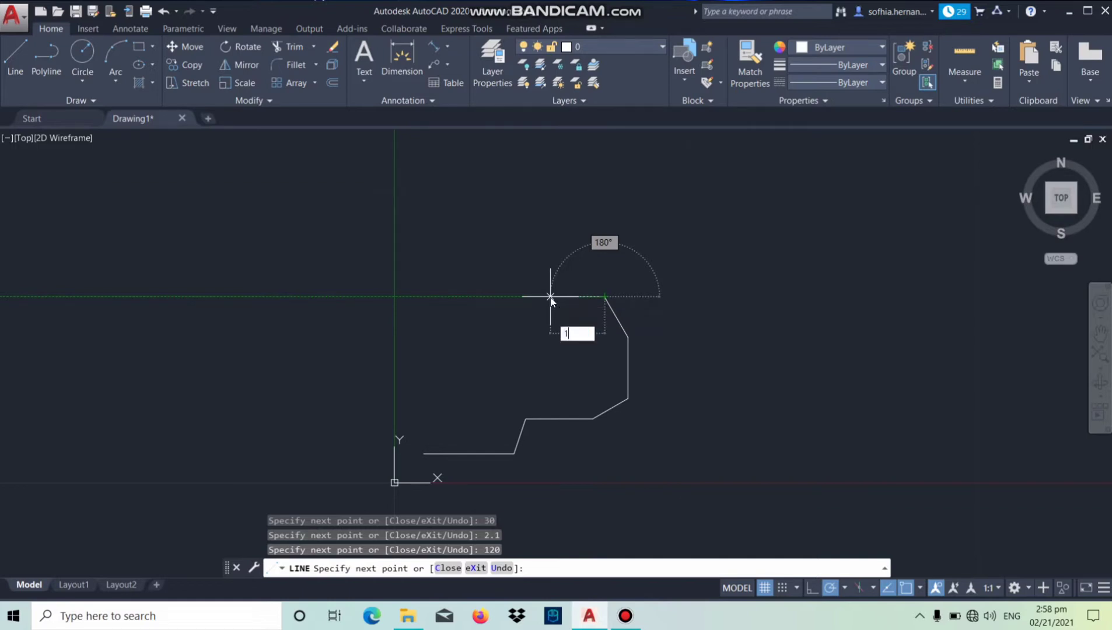
type(".3")
key("Return")
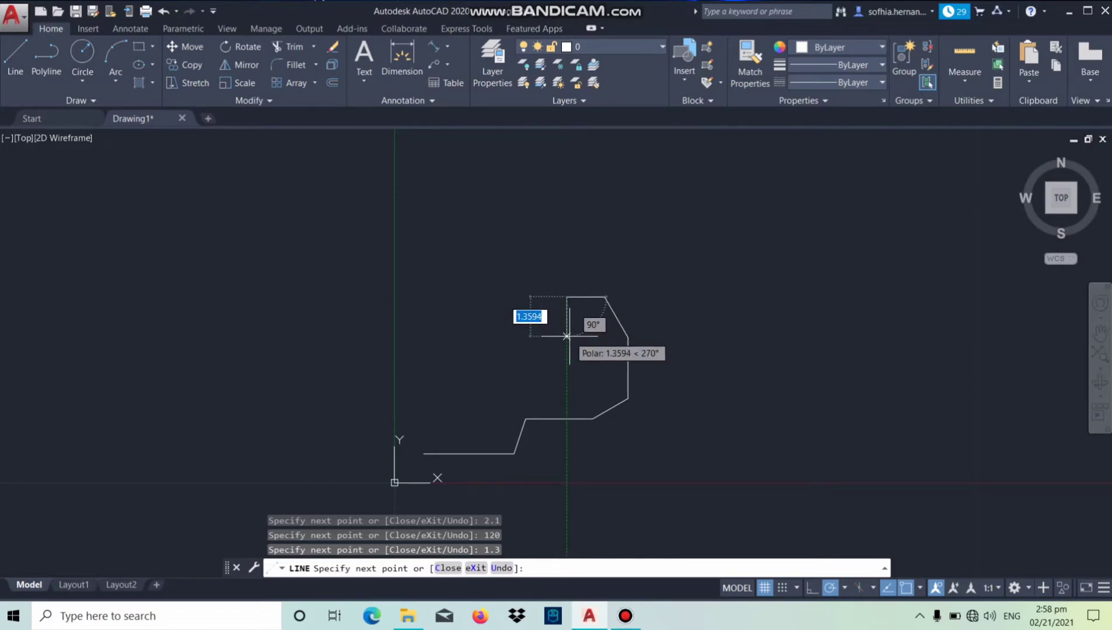
type("1.4")
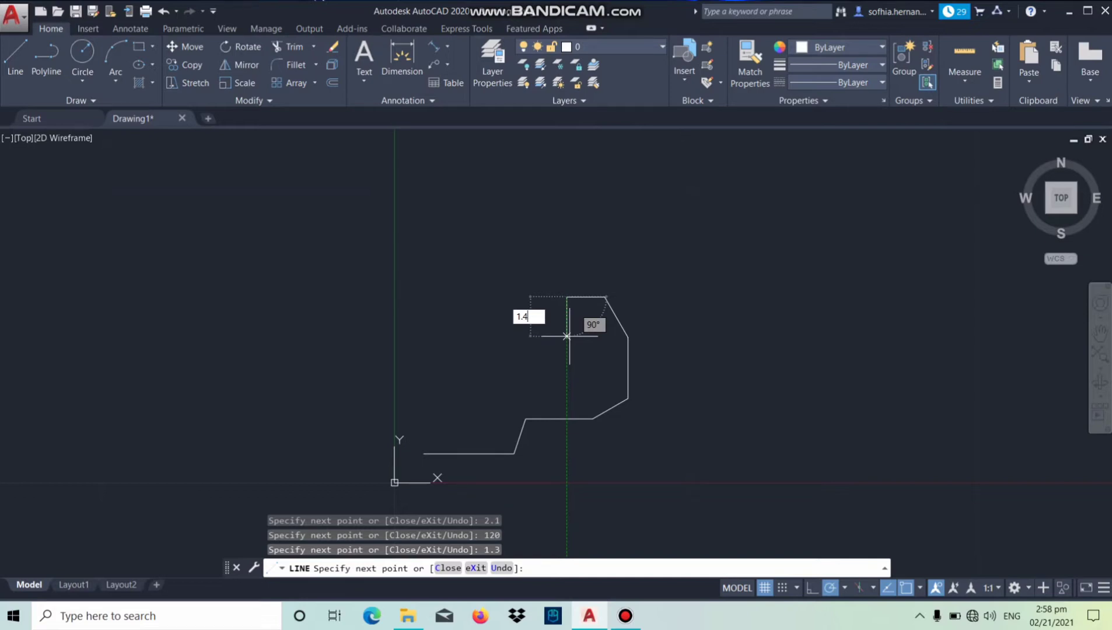
key("Return")
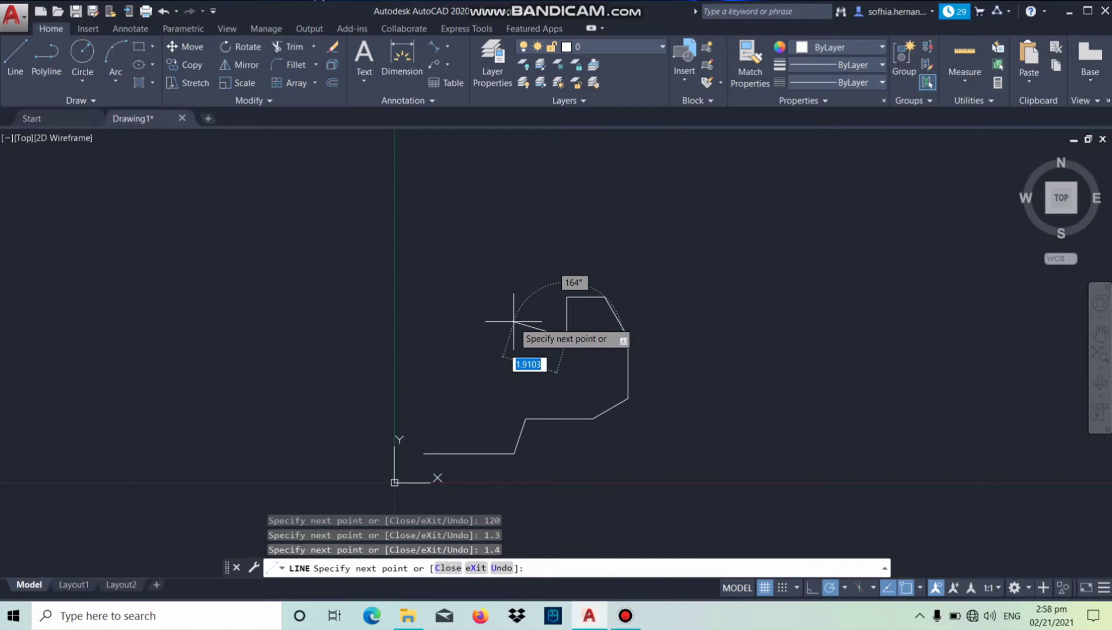
Add a 2.2-unit segment rising to the left at 135°, followed by a horizontal segment 1.0 unit to the left.
type("2.2")
key("Tab")
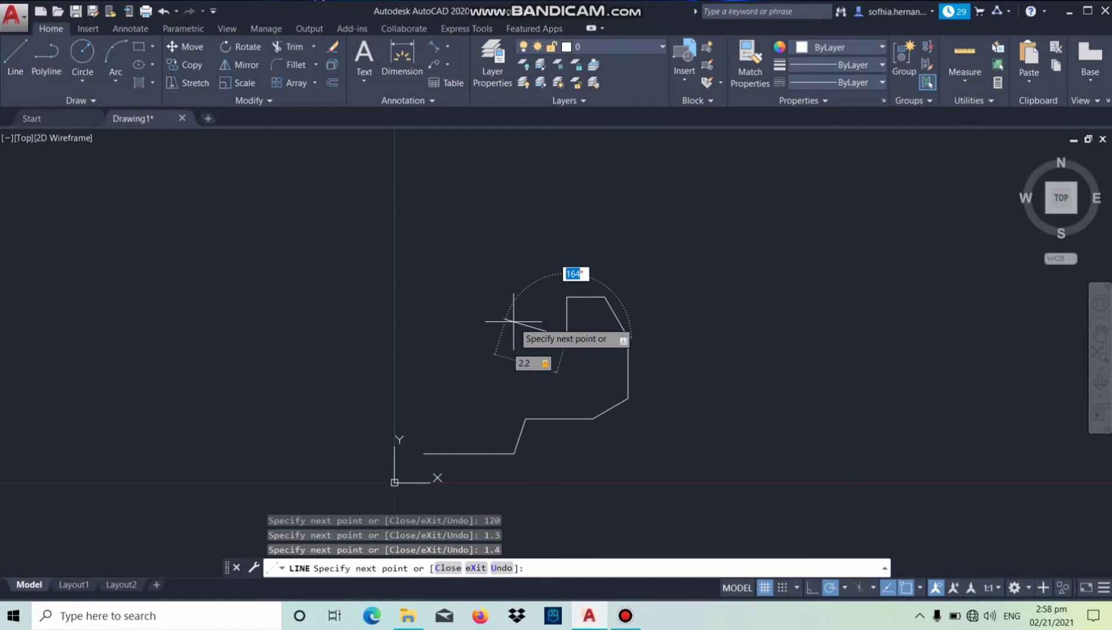
type("135")
key("Return")
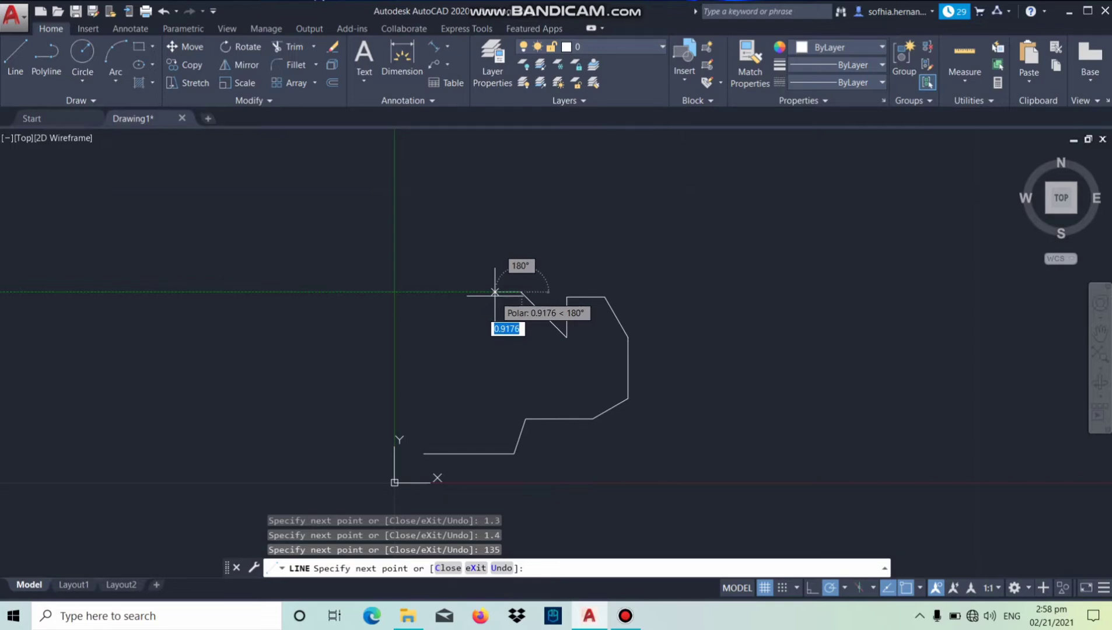
type("1")
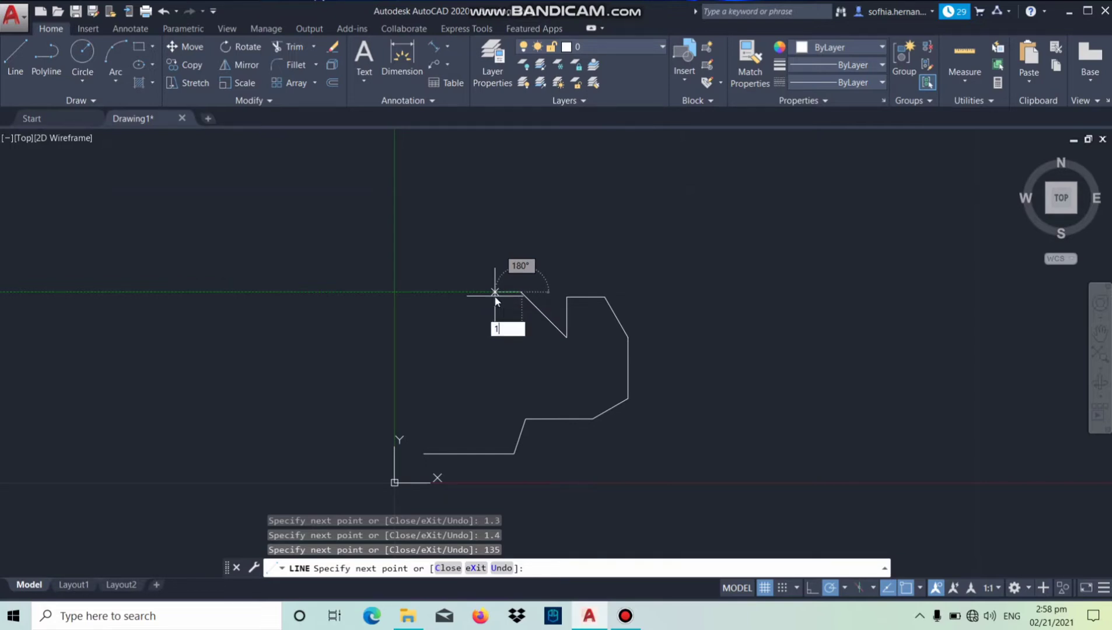
type(".0")
key("Return")
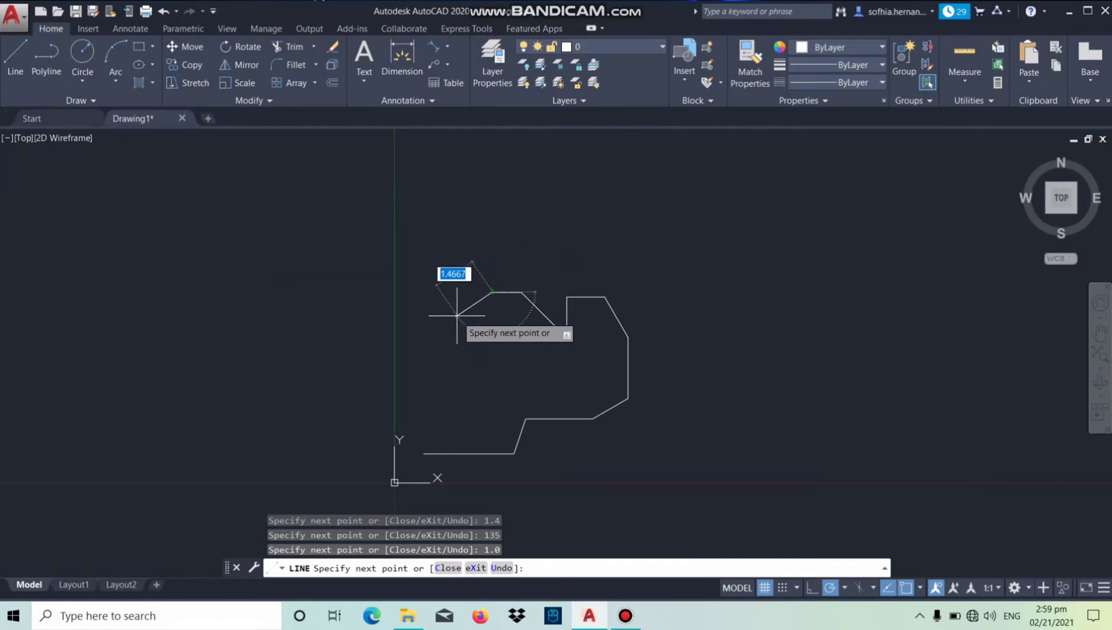
Add a 1.5-unit segment sloping down to the left at 135° below horizontal, followed by a 1.0-unit horizontal segment to the left.
type("1.5")
key("Tab")
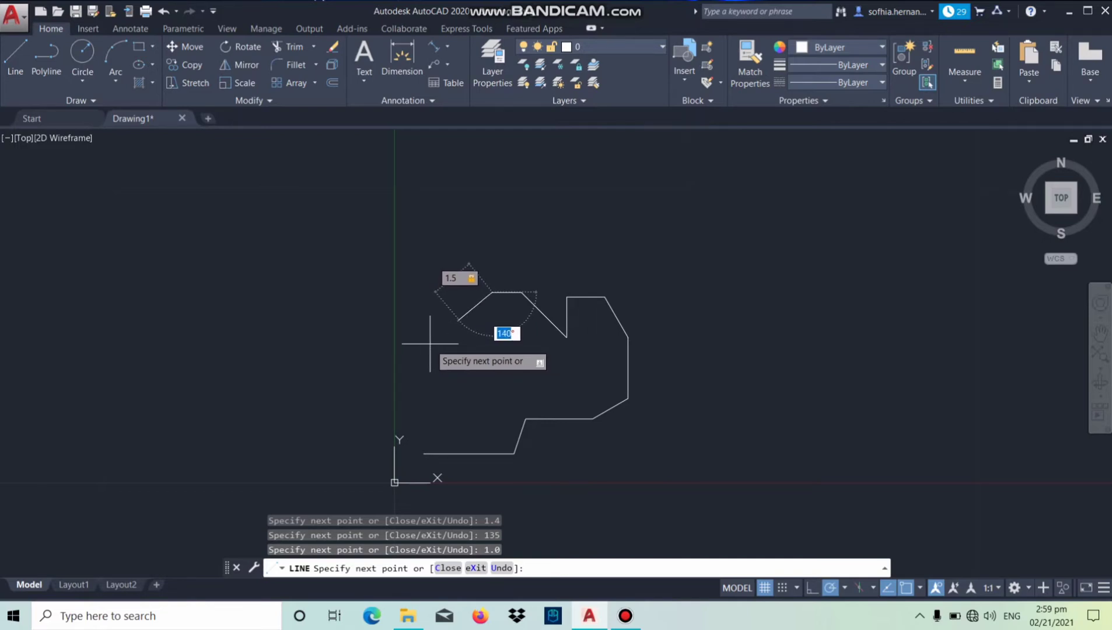
type("135")
key("Return")
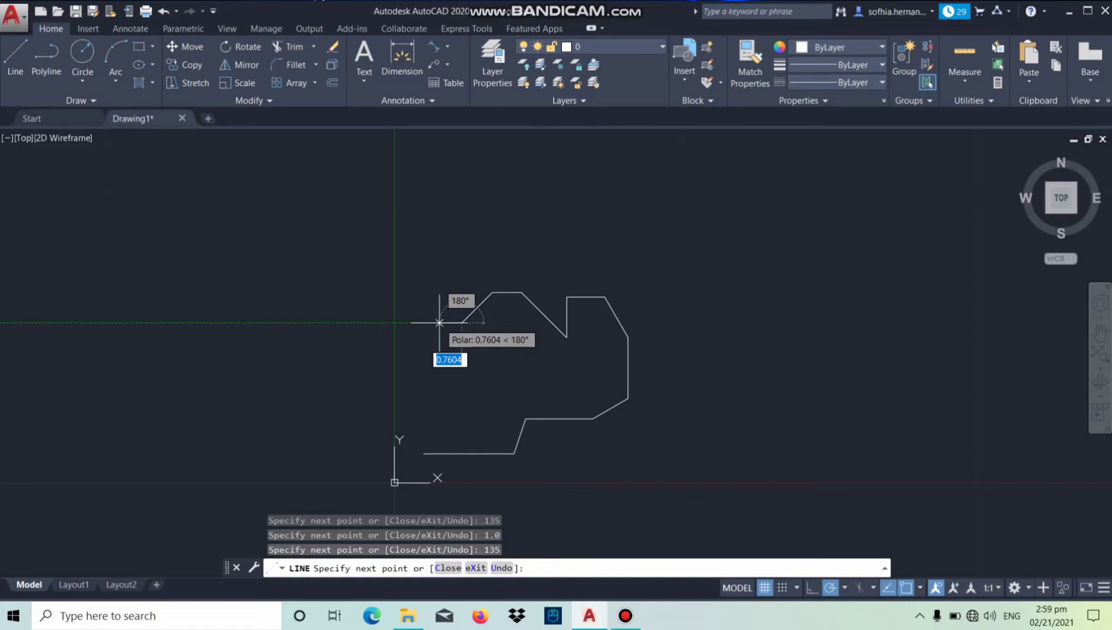
type("1.")
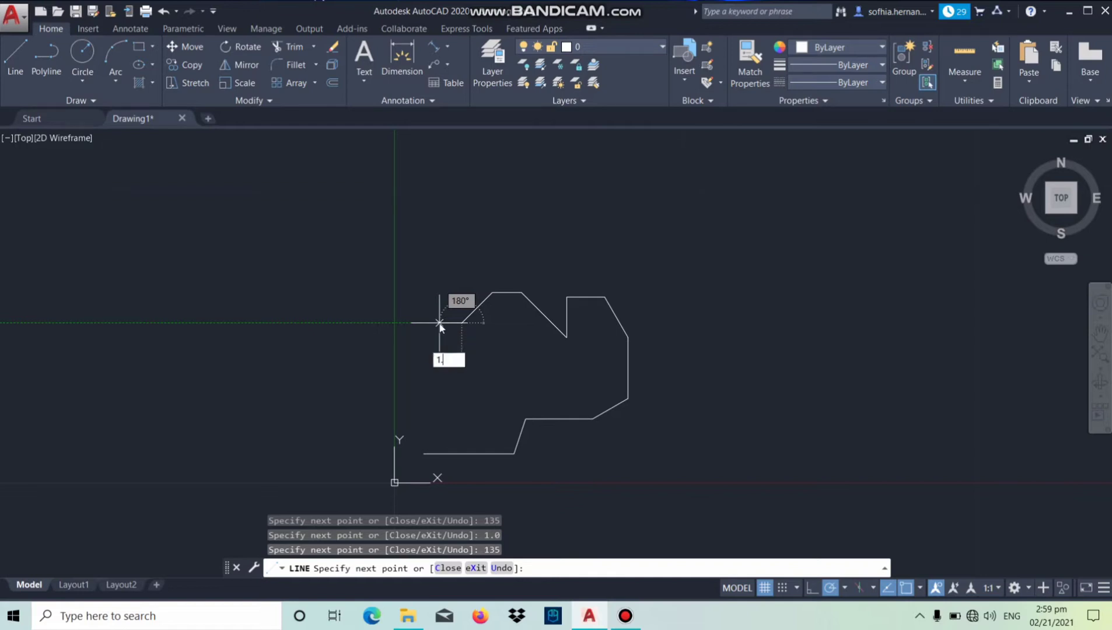
type("0")
key("Return")
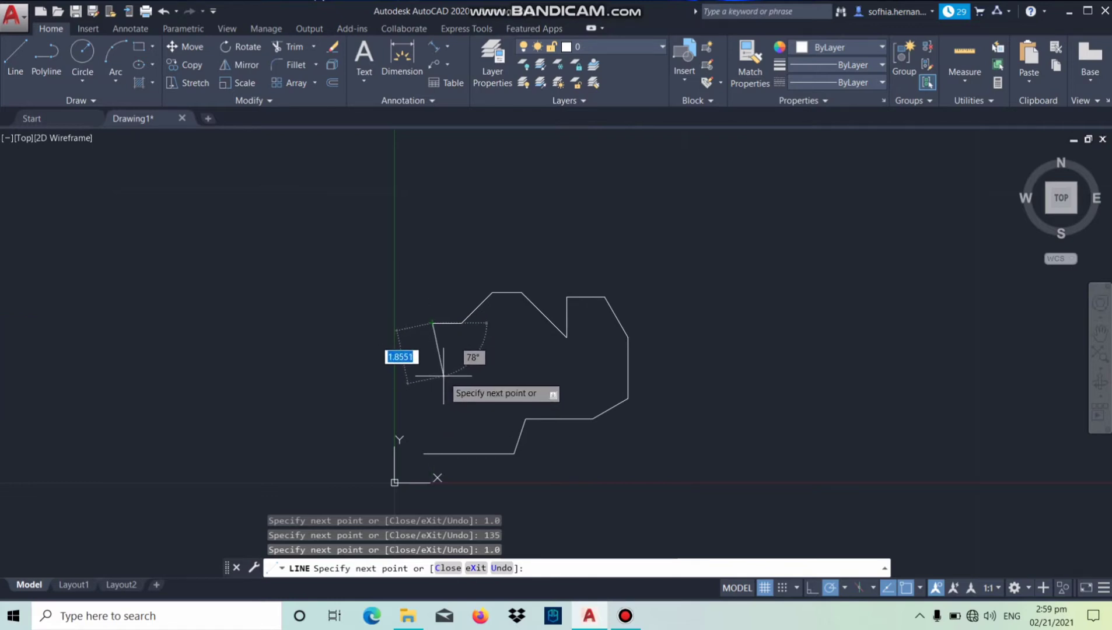
Add a 2.3-unit segment sloping down to the right at 60° below horizontal from the outline's upper-left corner.
type("2.3")
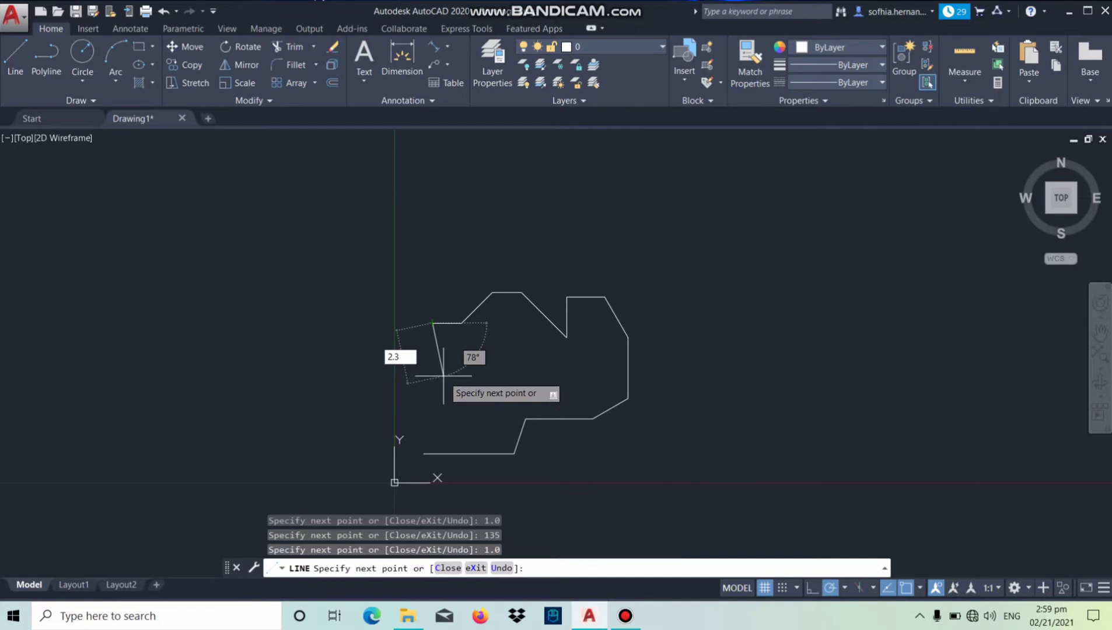
key("Tab")
type("60")
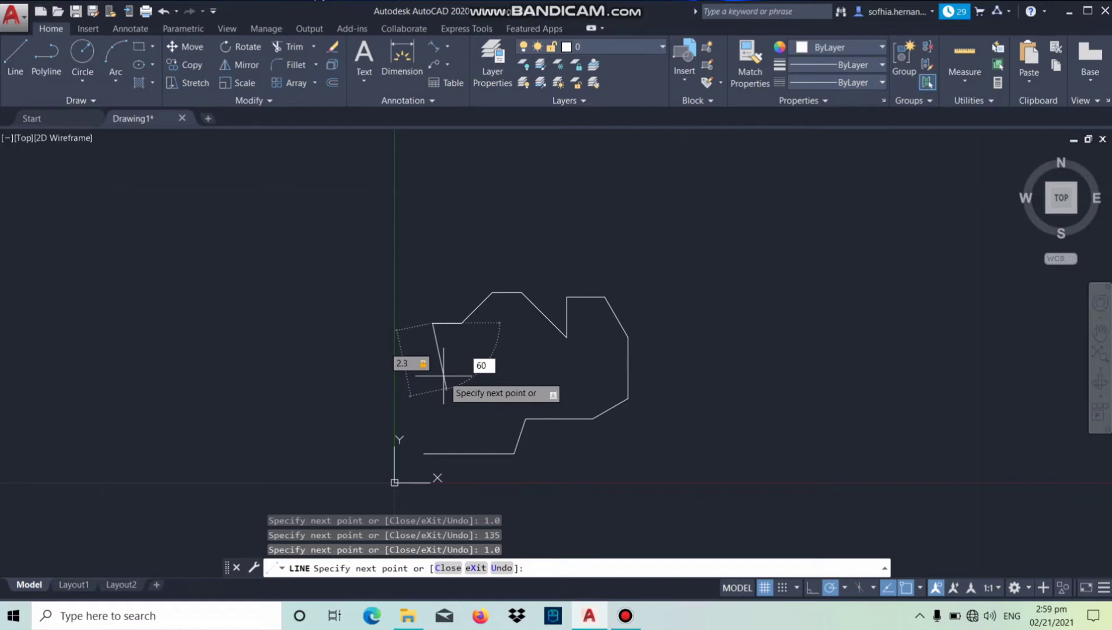
key("Return")
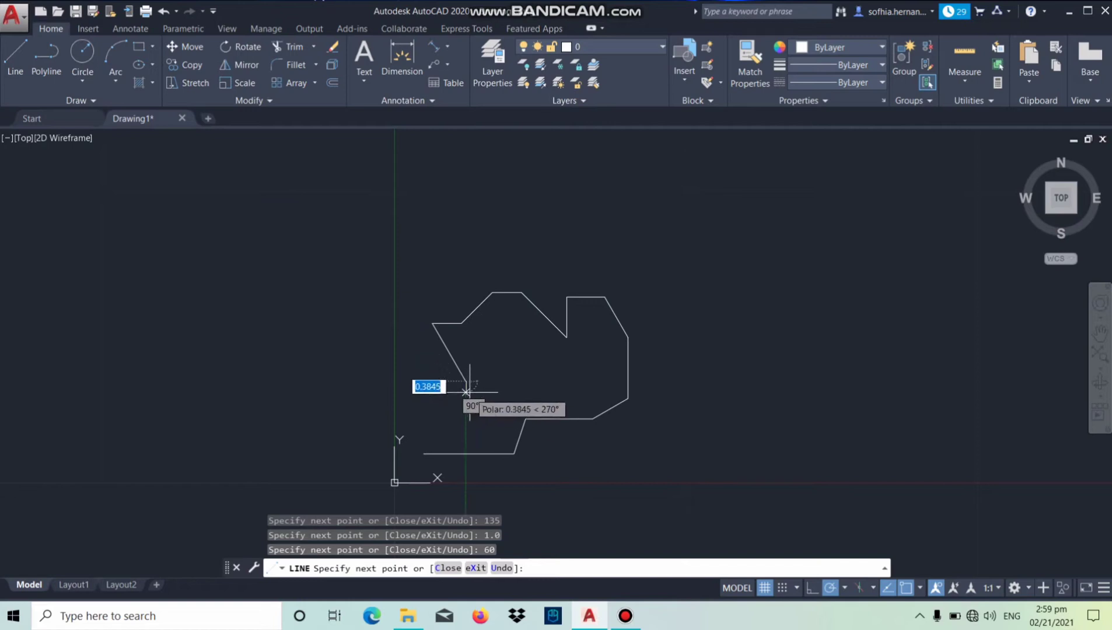
Close the outline with a segment from the inner left vertex down to the starting corner and finish the Line command.
left_click(424, 453)
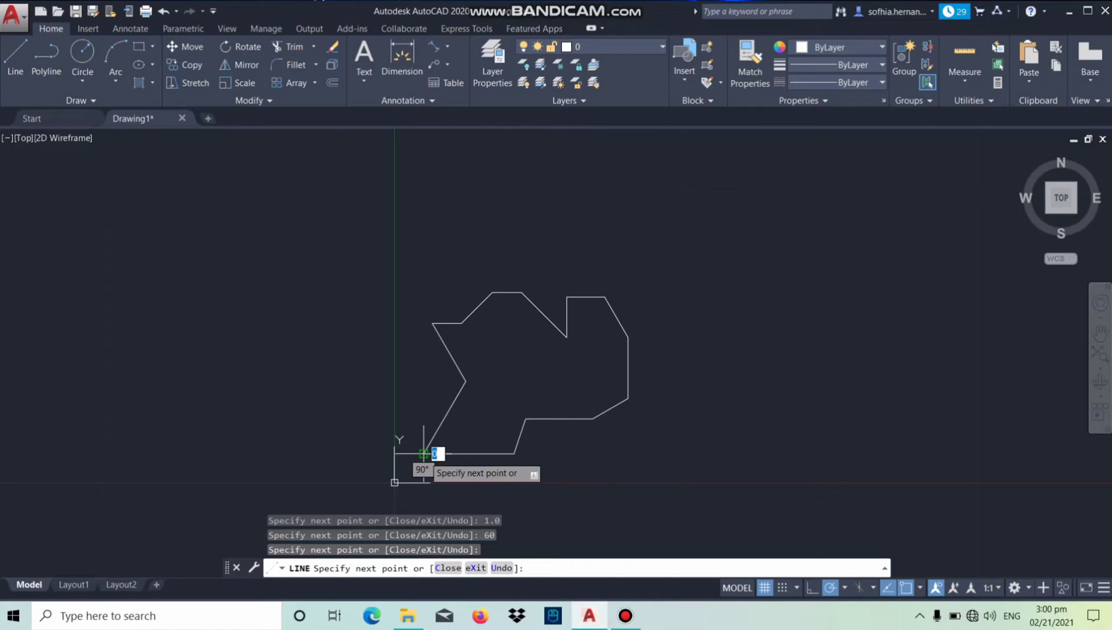
key("Return")
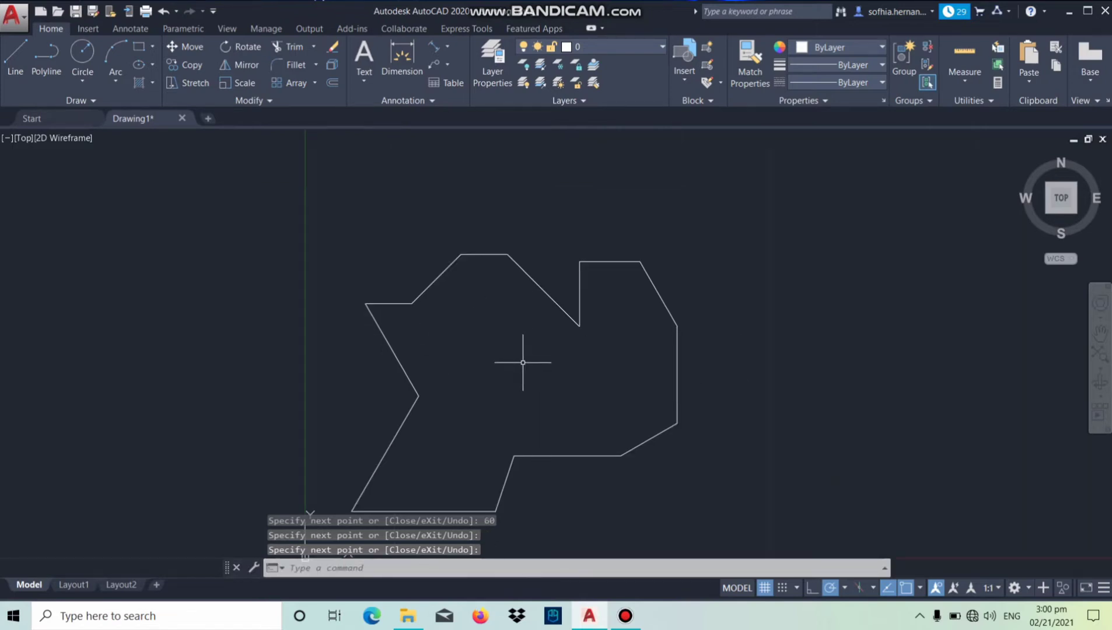
scroll(524, 365, "up", 2)
middle_click_drag(524, 365, 549, 322)
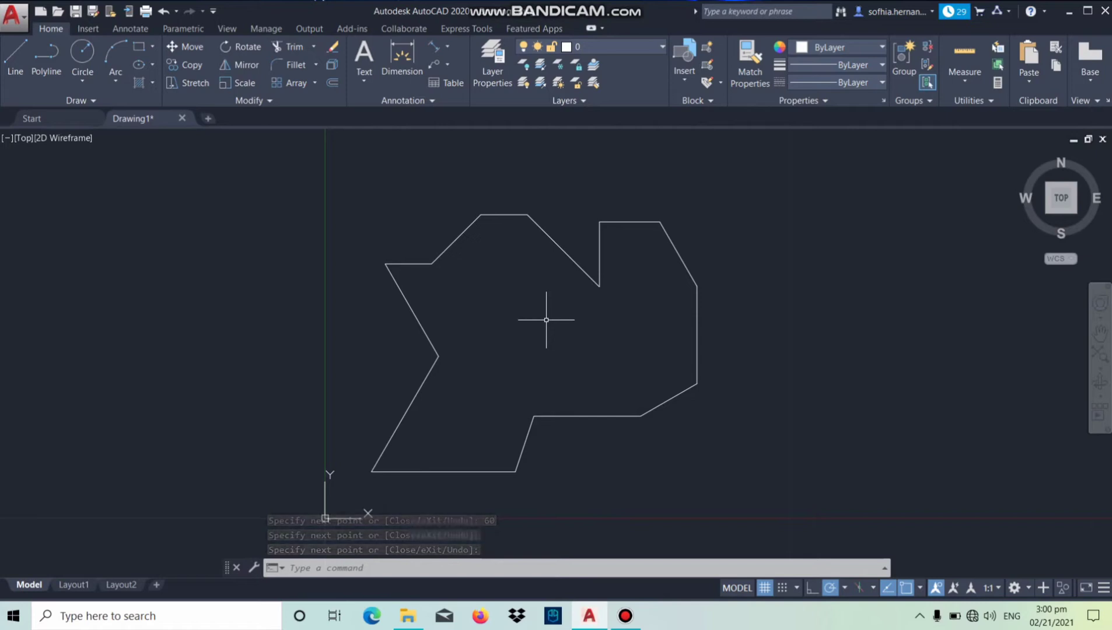
scroll(545, 319, "up", 2)
scroll(546, 318, "down", 2)
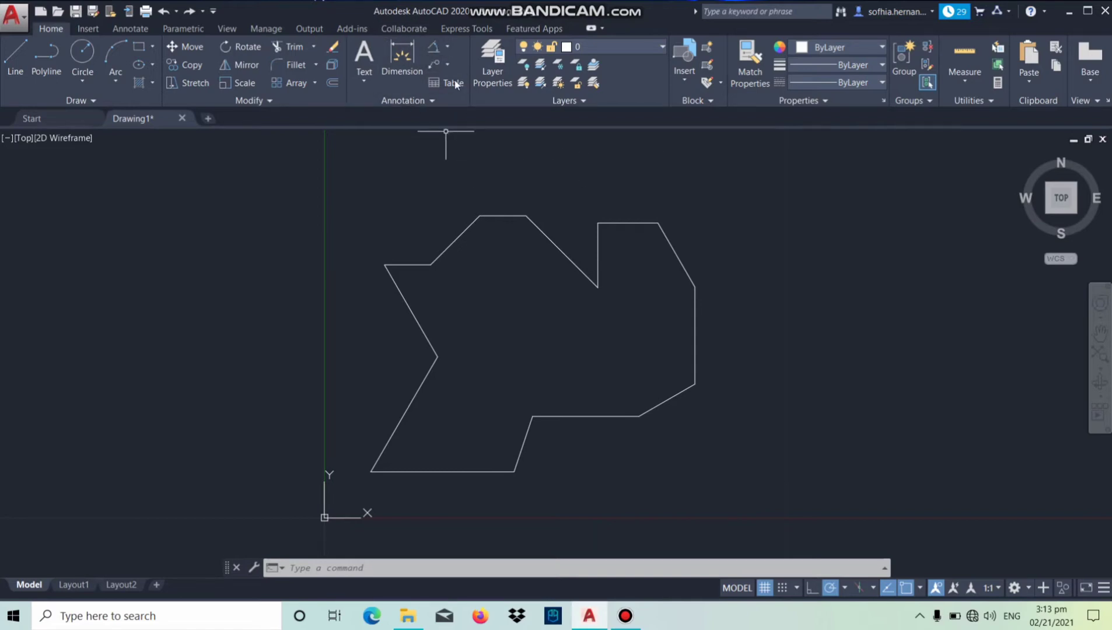
Choose Standard as the current dimension style.
left_click(419, 99)
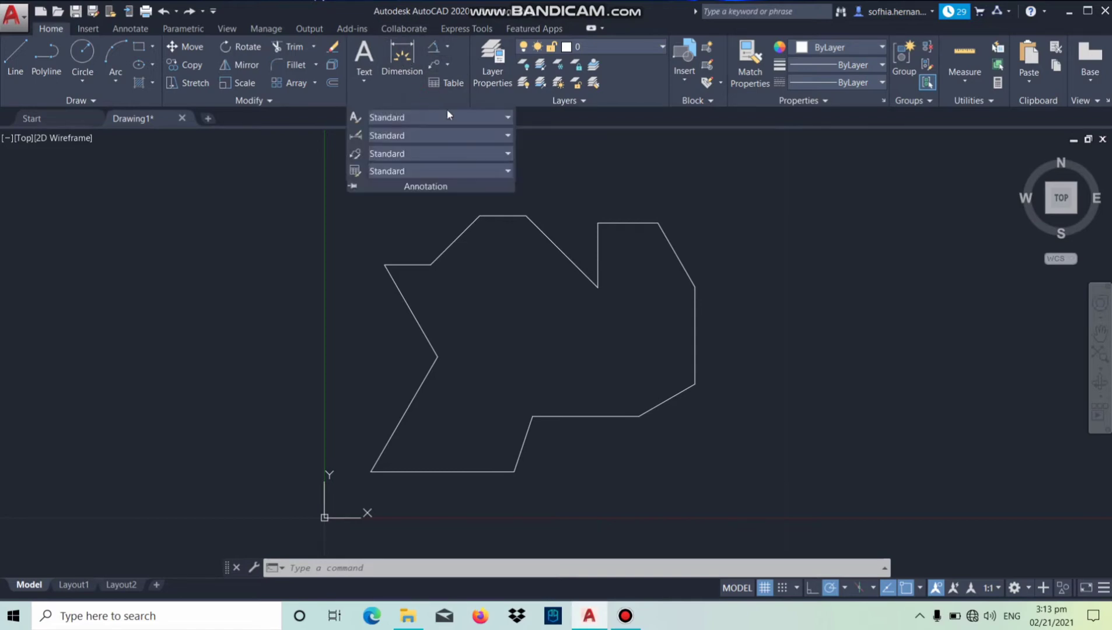
left_click(400, 136)
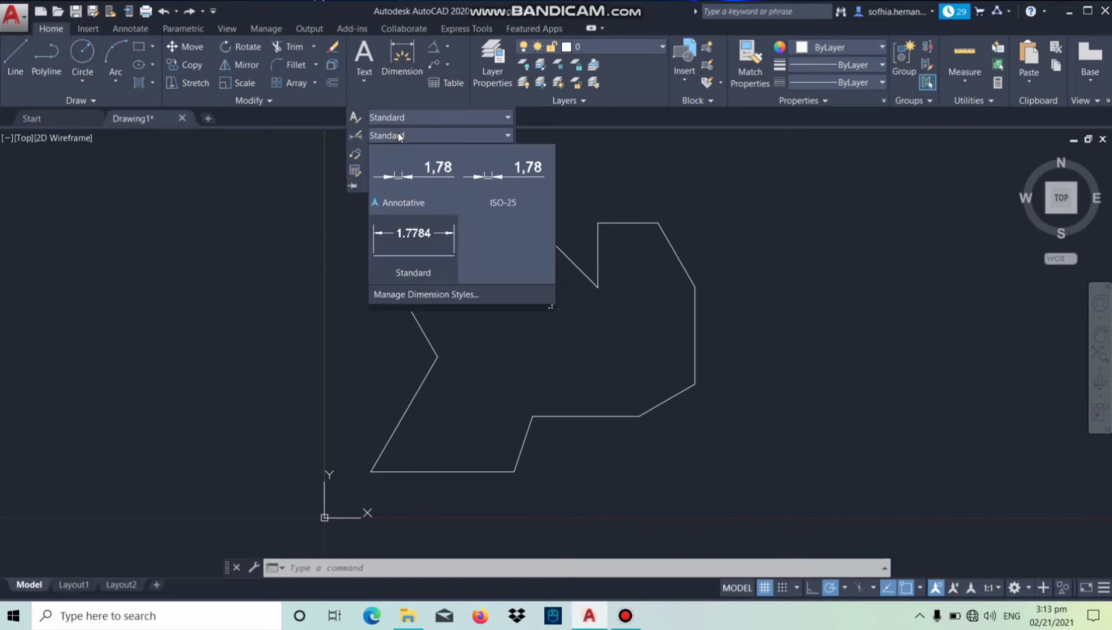
left_click(414, 256)
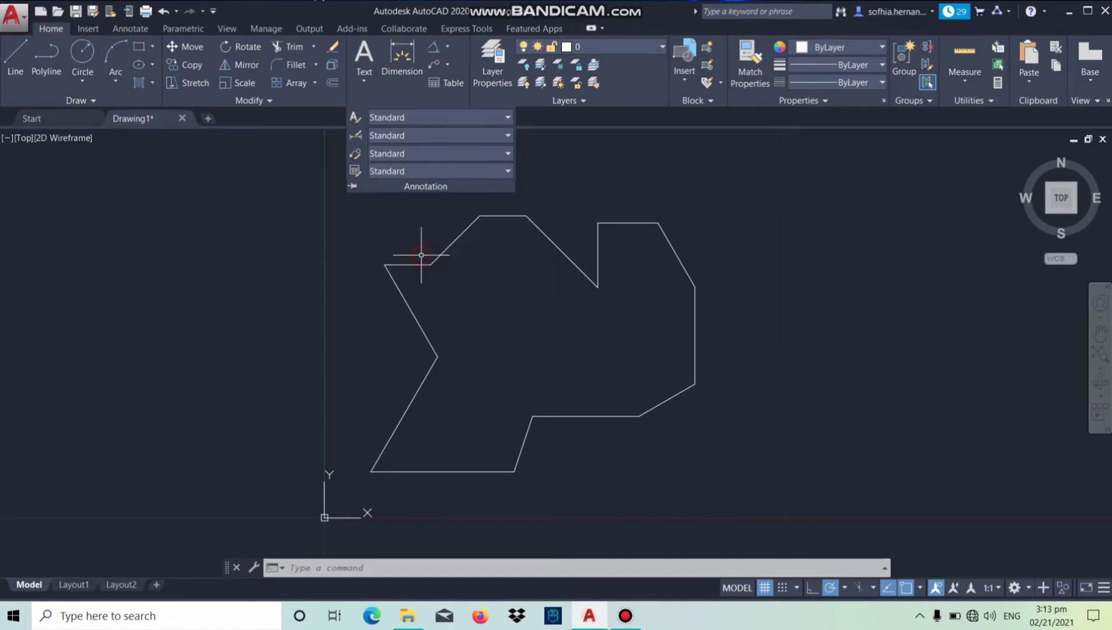
Add an aligned dimension just below the raised horizontal edge at the outline's lower right.
left_click(433, 99)
left_click(434, 48)
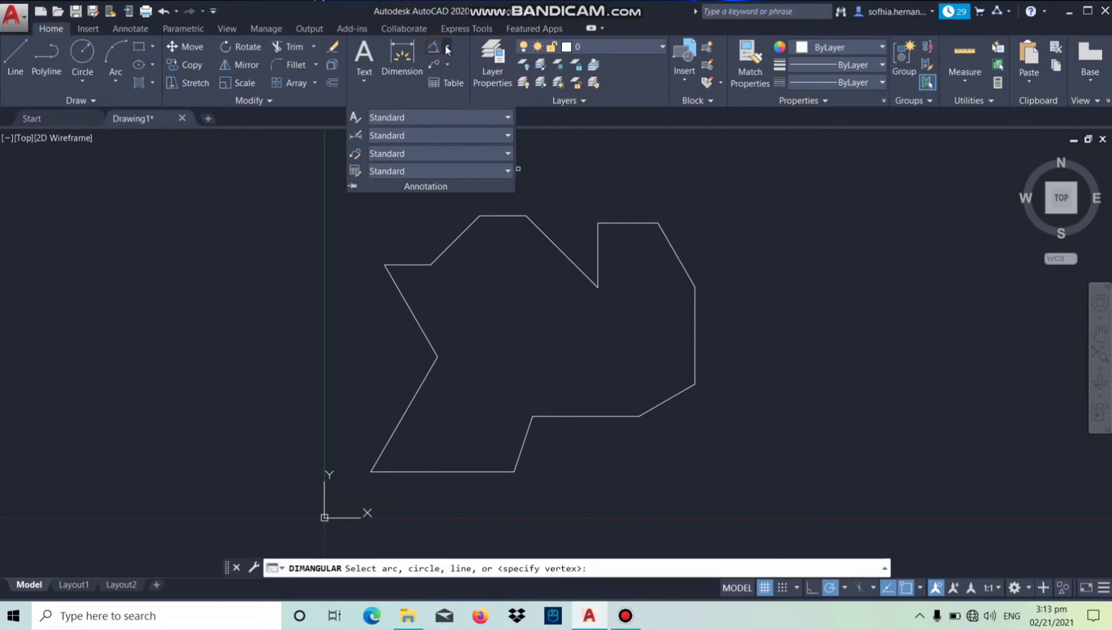
left_click(447, 48)
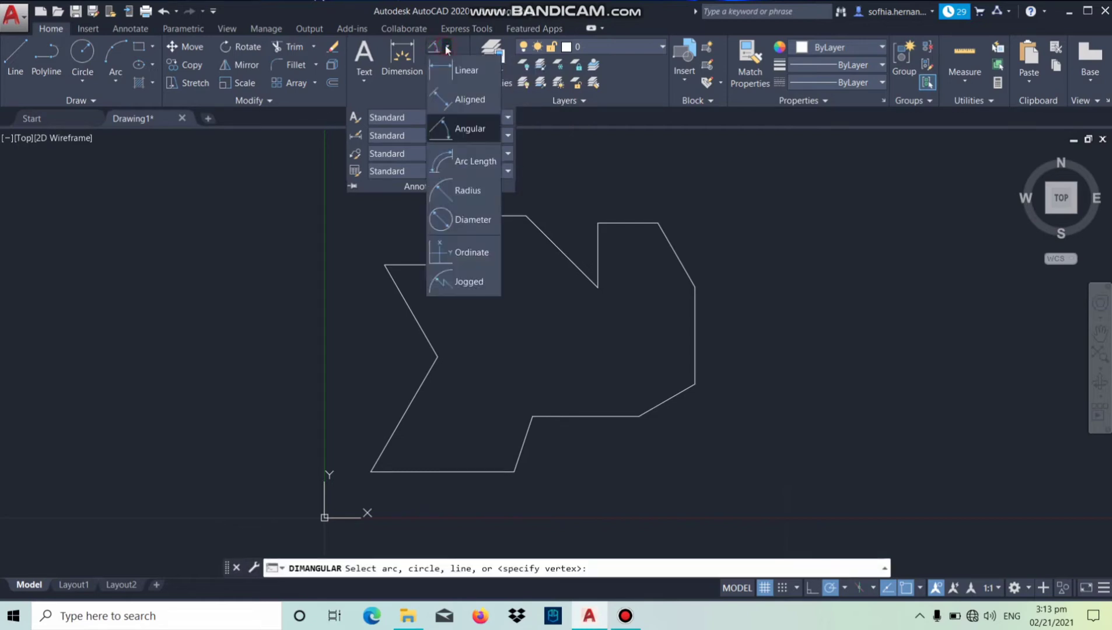
left_click(469, 97)
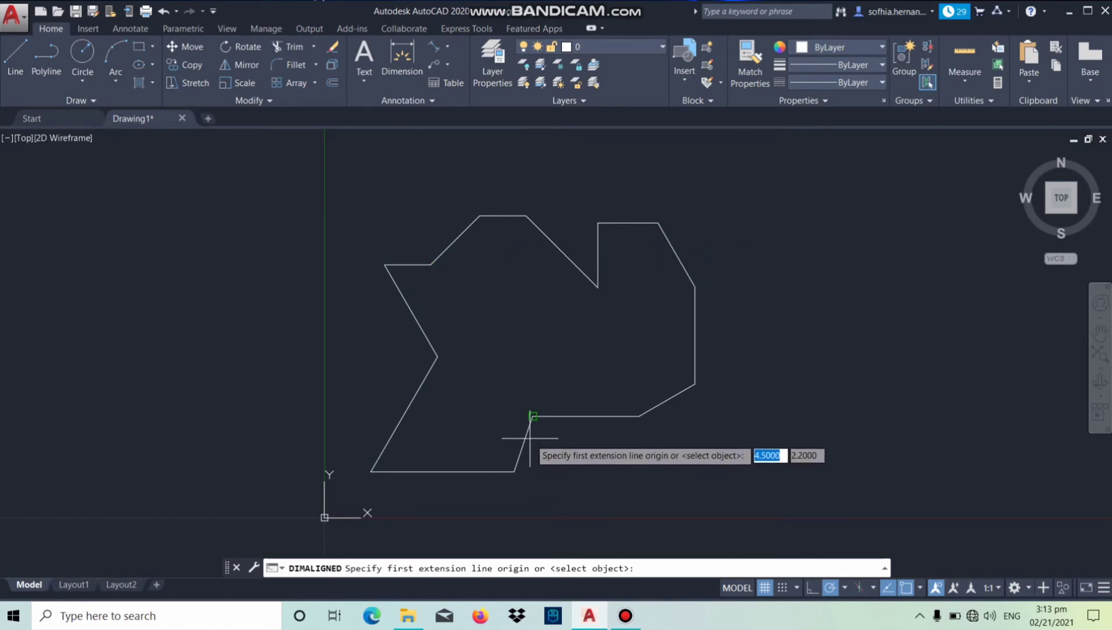
left_click(533, 416)
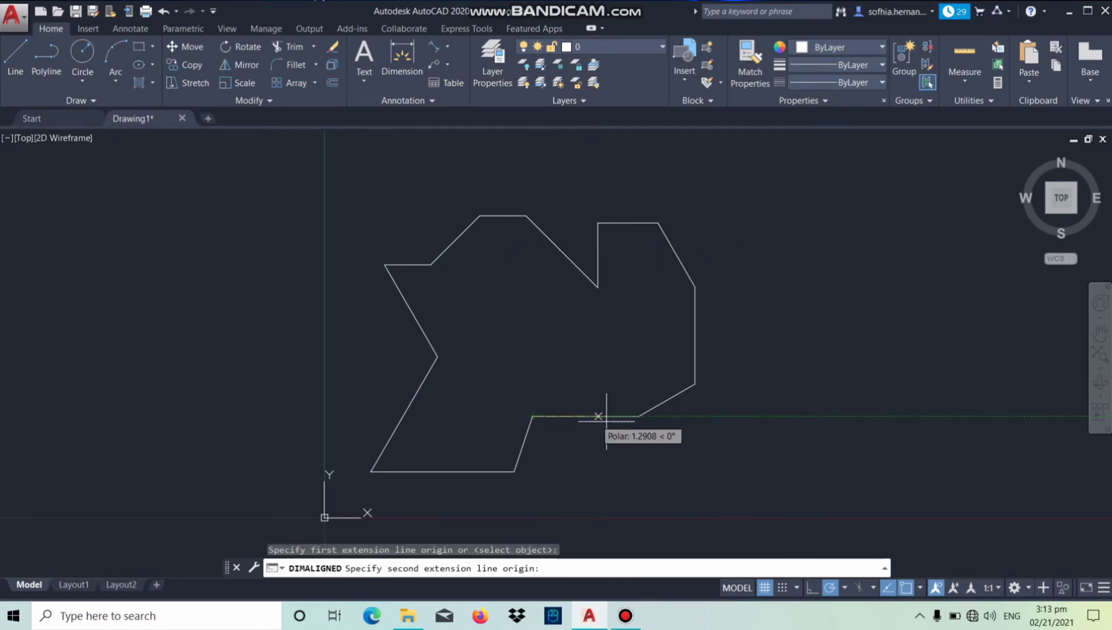
left_click(639, 416)
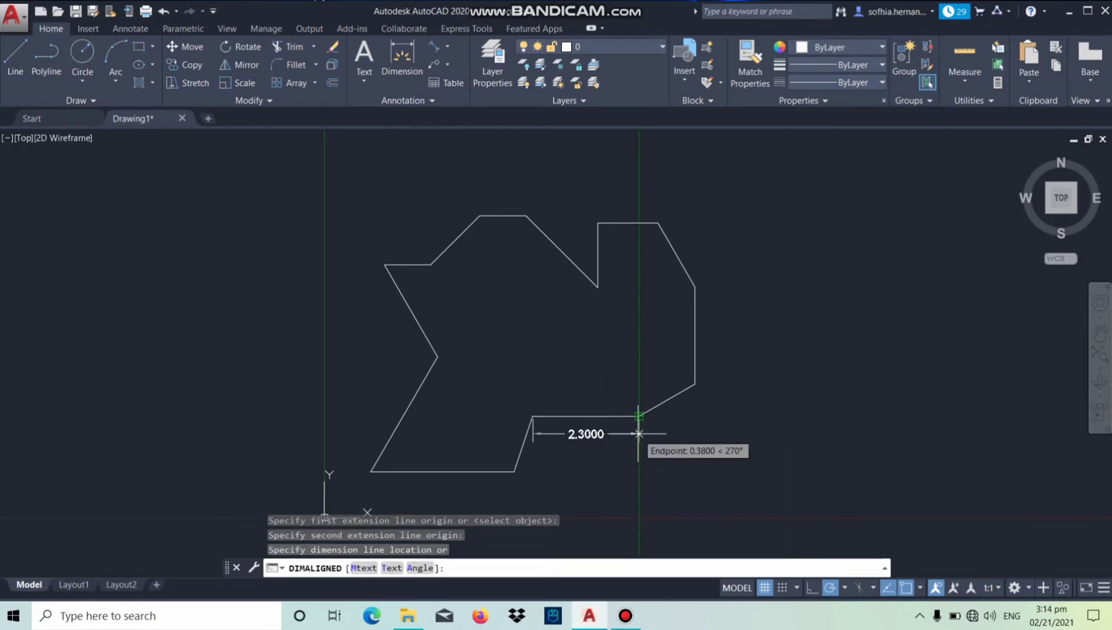
left_click(639, 434)
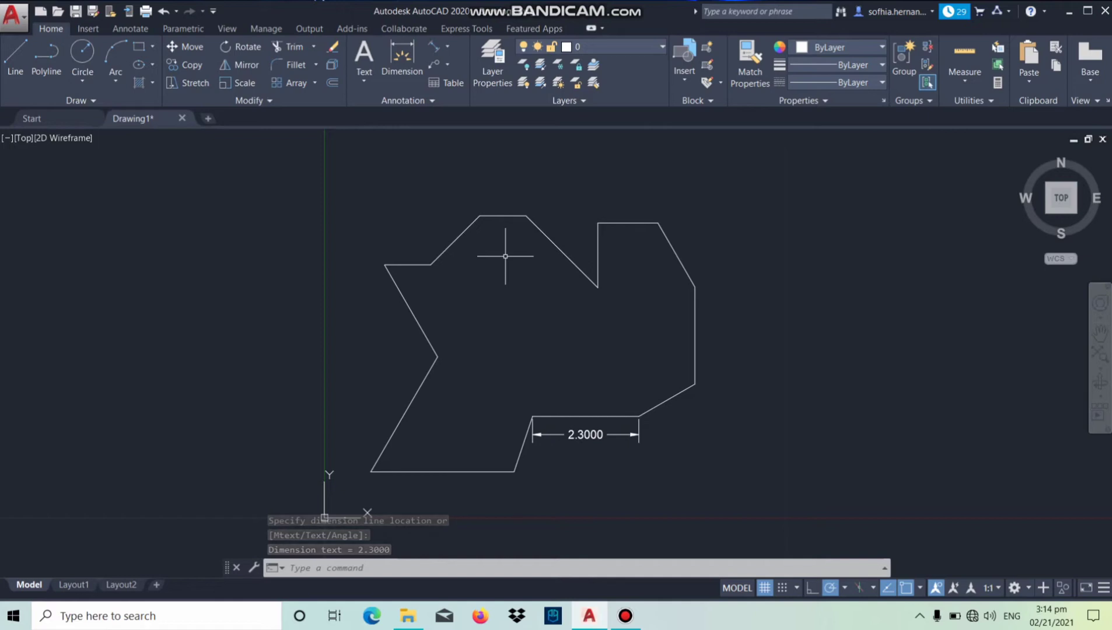
Add aligned dimensions outside the outline to the lower-right sloping edge and the right vertical edge.
left_click(433, 48)
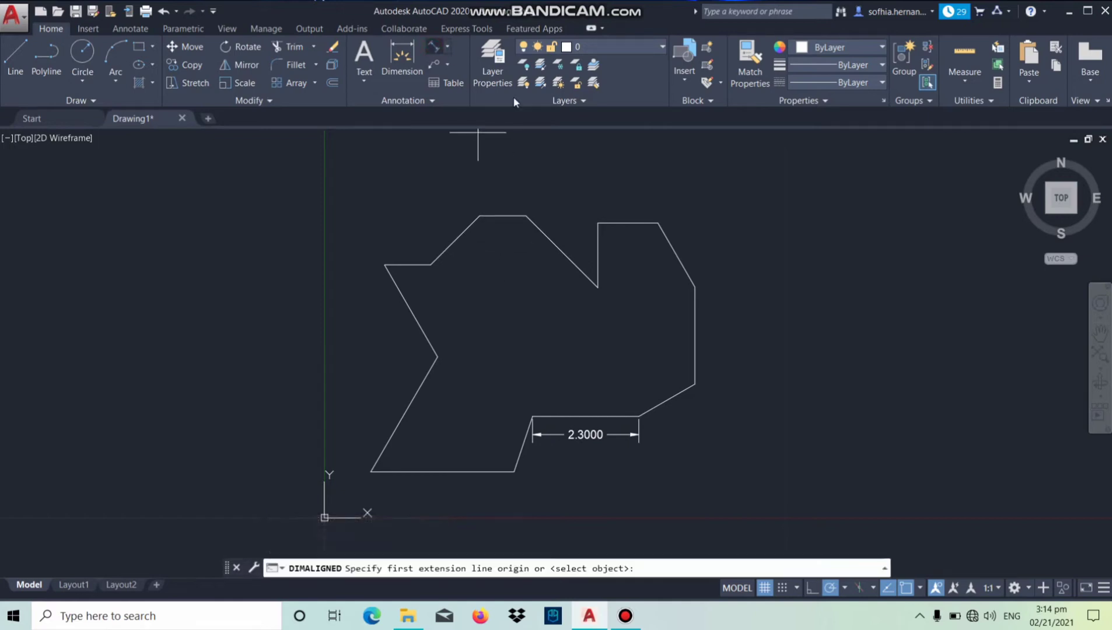
left_click(640, 417)
left_click(695, 384)
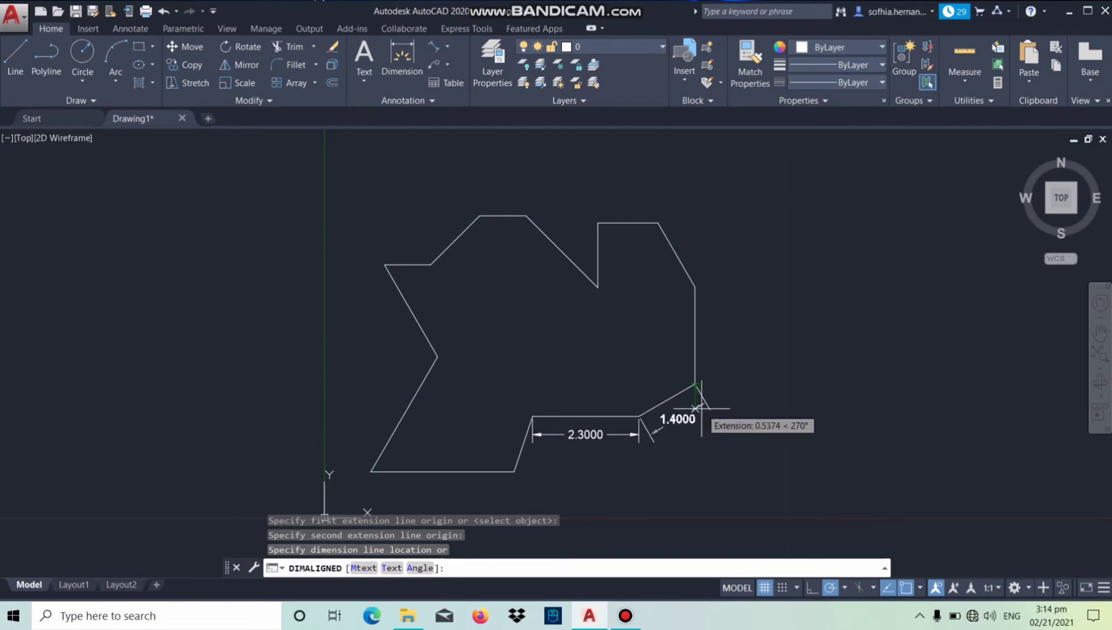
left_click(700, 404)
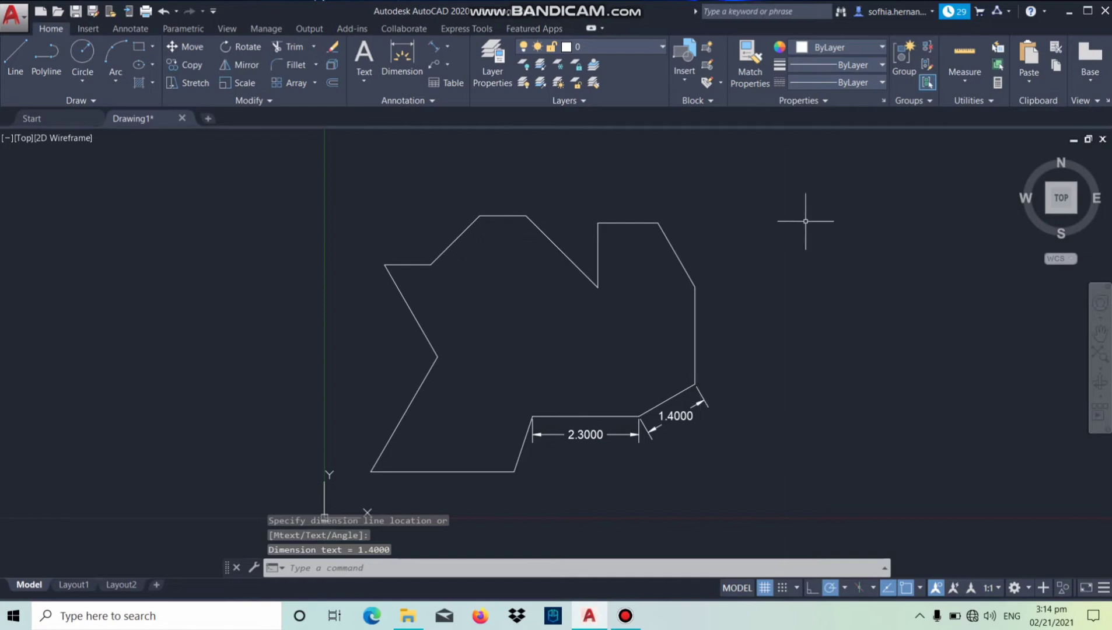
left_click(432, 48)
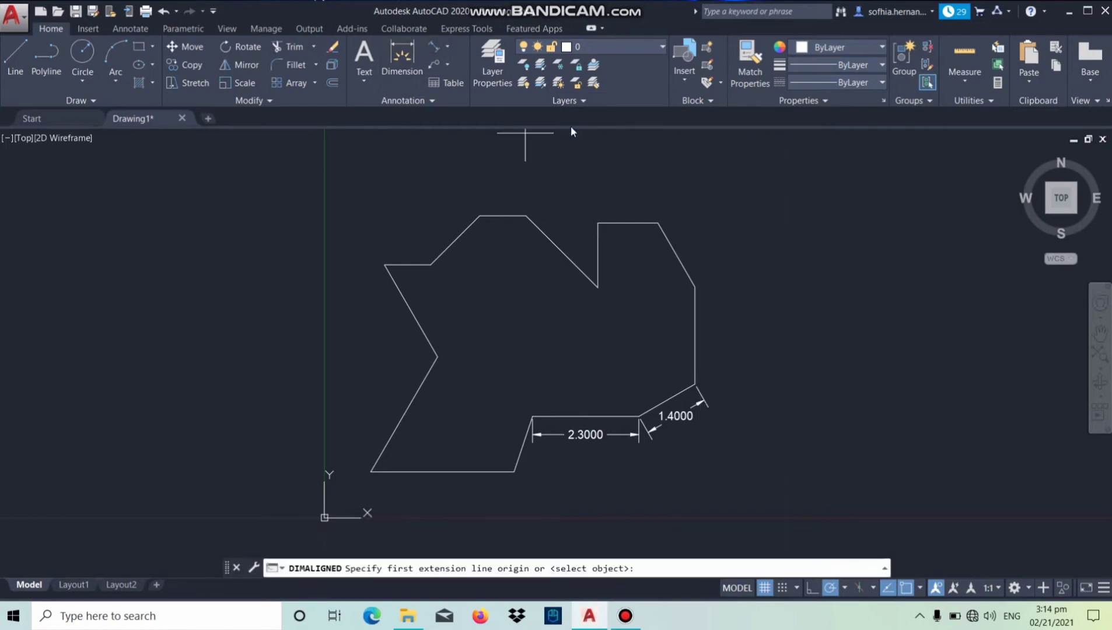
left_click(696, 286)
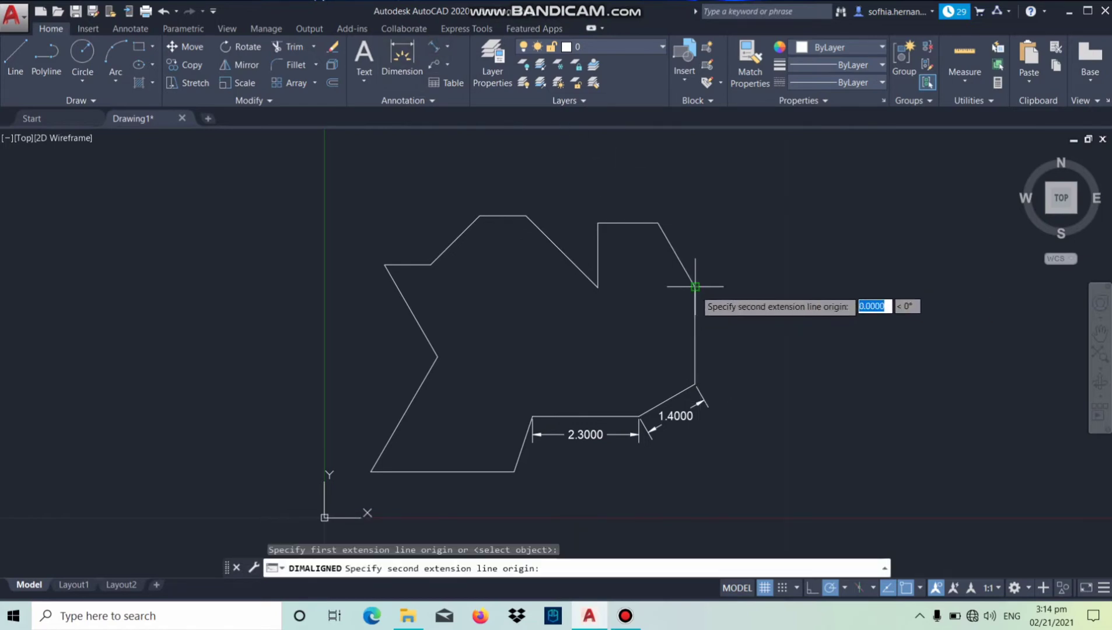
left_click(695, 383)
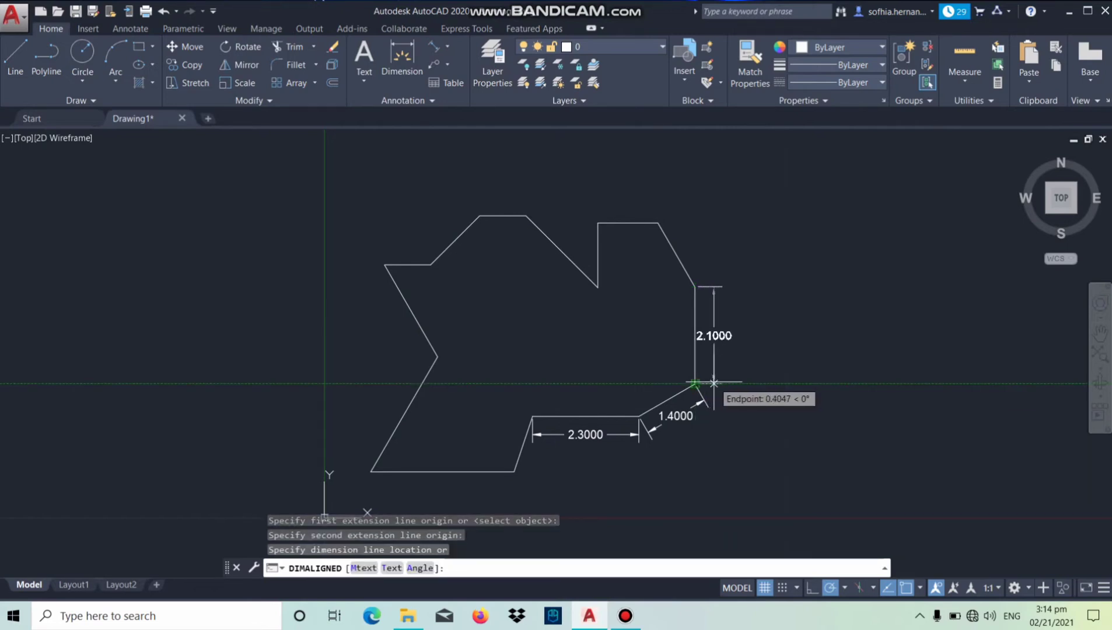
left_click(714, 384)
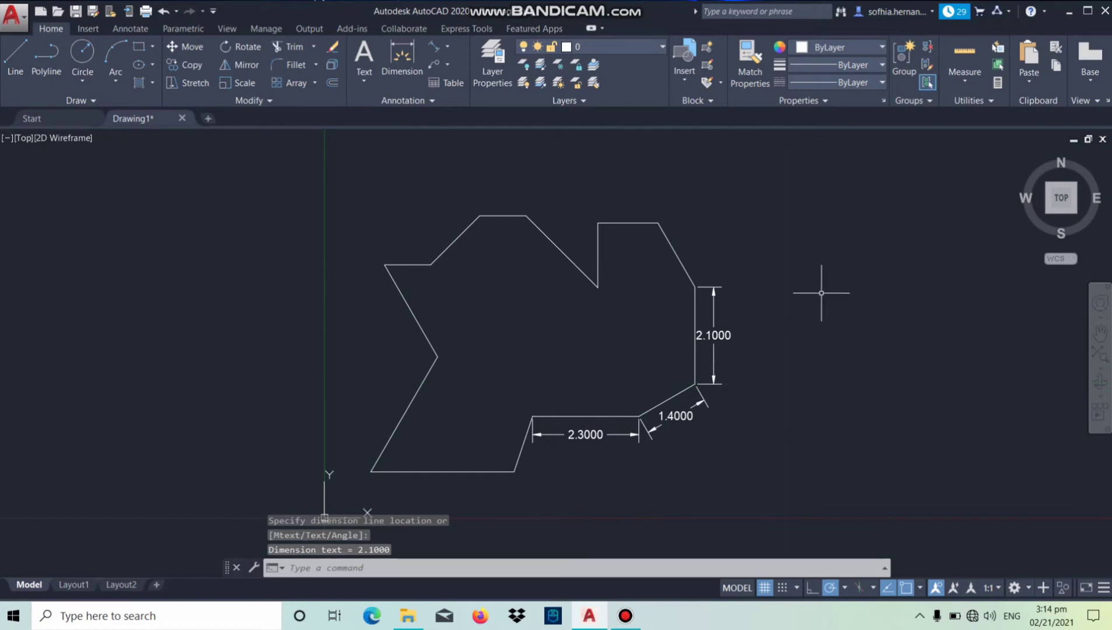
Add aligned dimensions outside the outline to the upper-right sloping edge and the adjoining top horizontal edge.
left_click(443, 44)
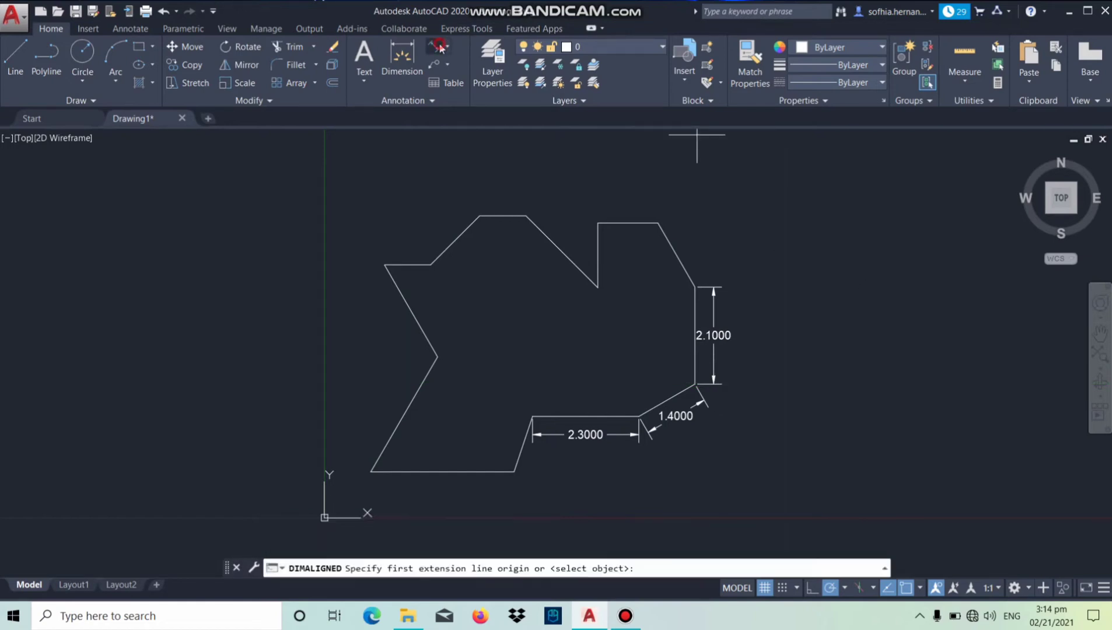
left_click(696, 287)
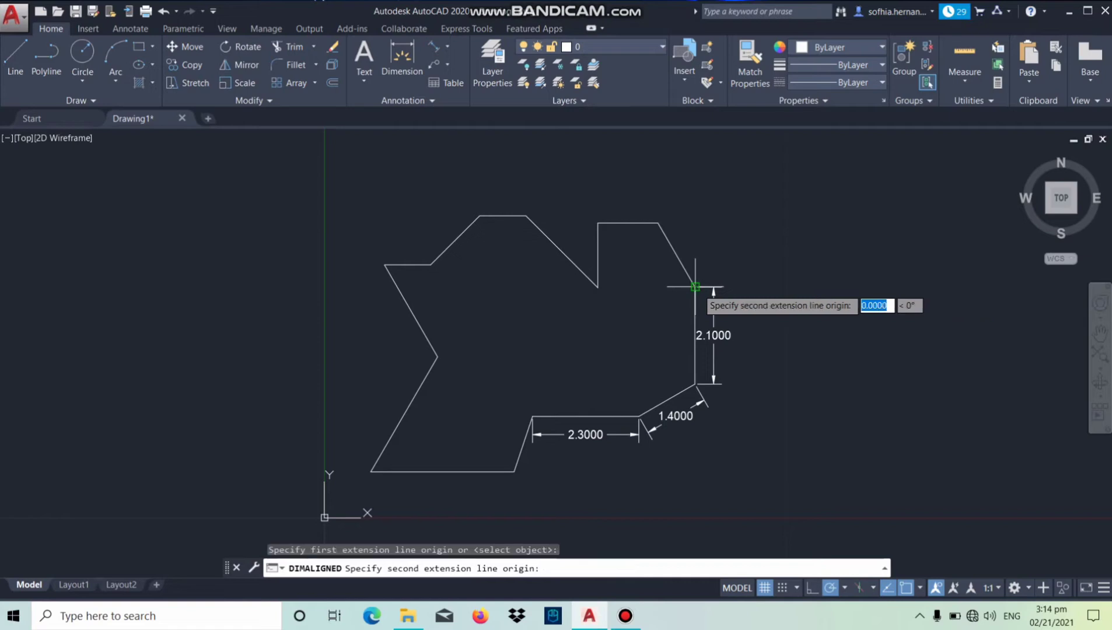
left_click(659, 223)
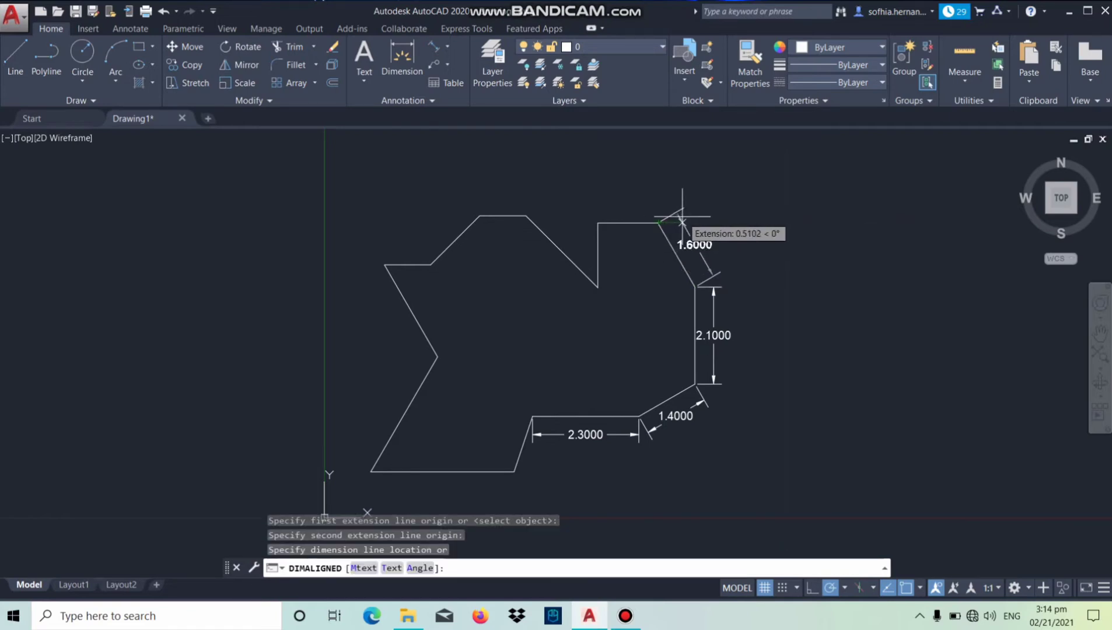
left_click(682, 221)
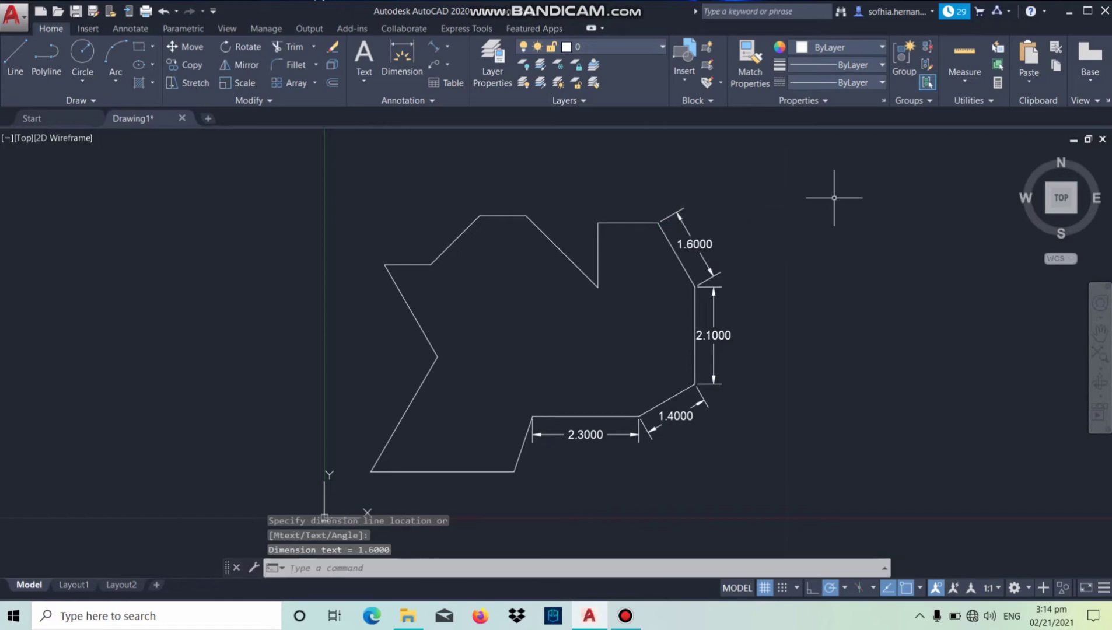
left_click(432, 48)
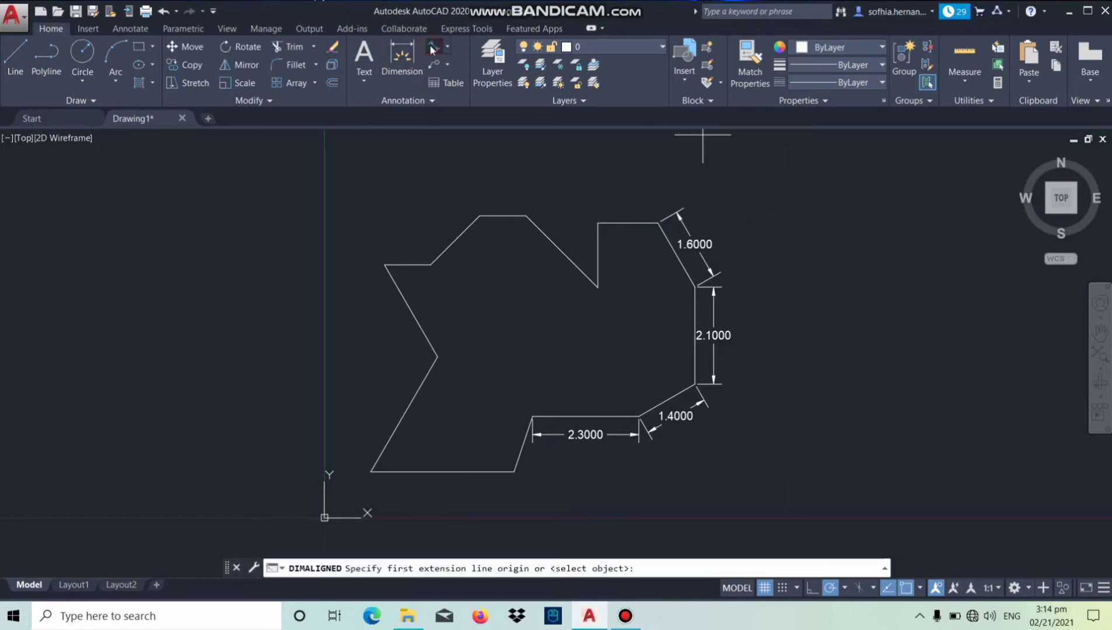
left_click(658, 223)
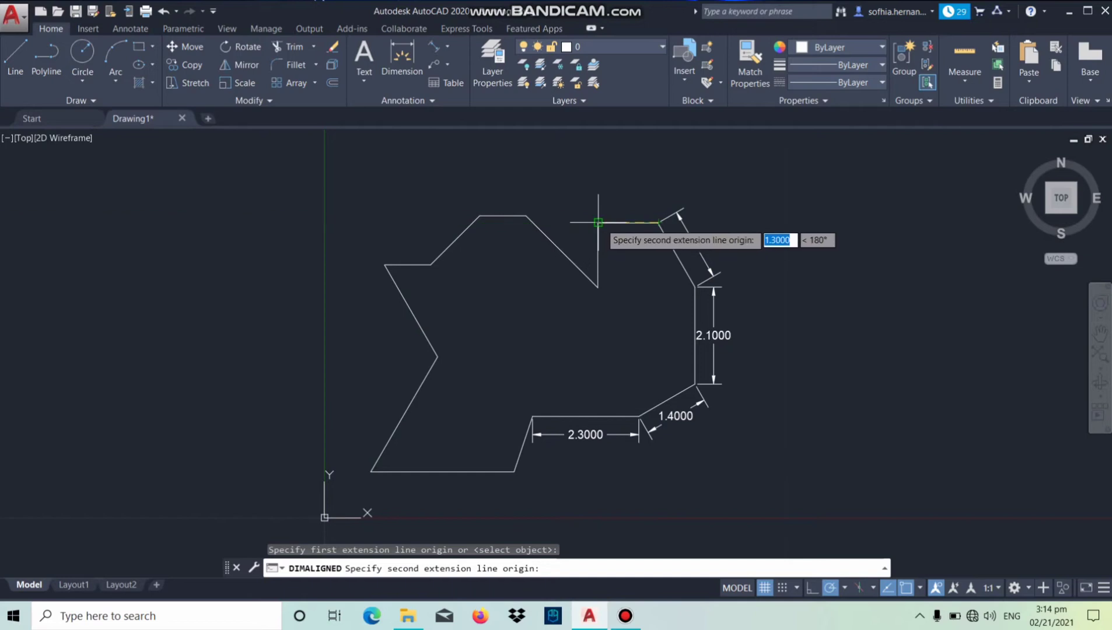
left_click(598, 223)
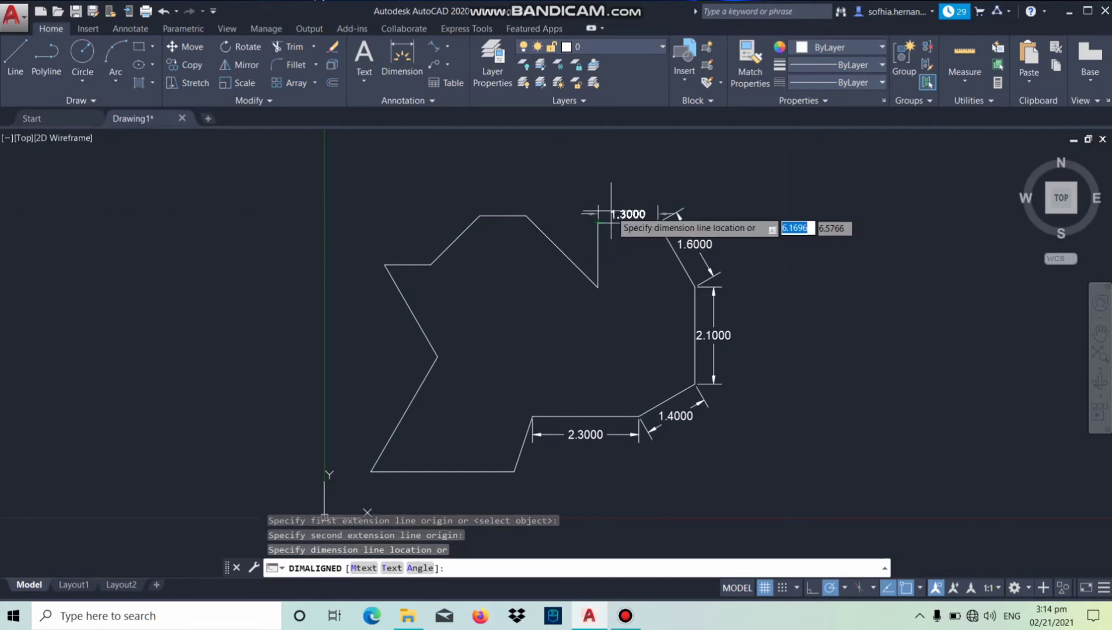
left_click(607, 201)
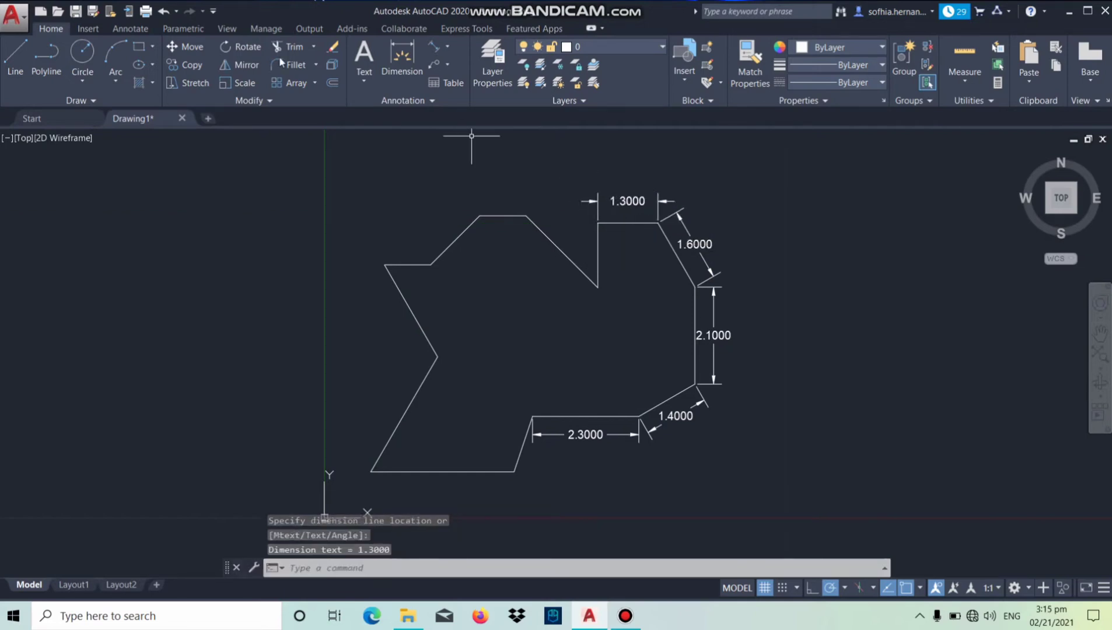
Add an aligned dimension to the vertical edge of the top notch, placed to the right of that edge.
left_click(438, 46)
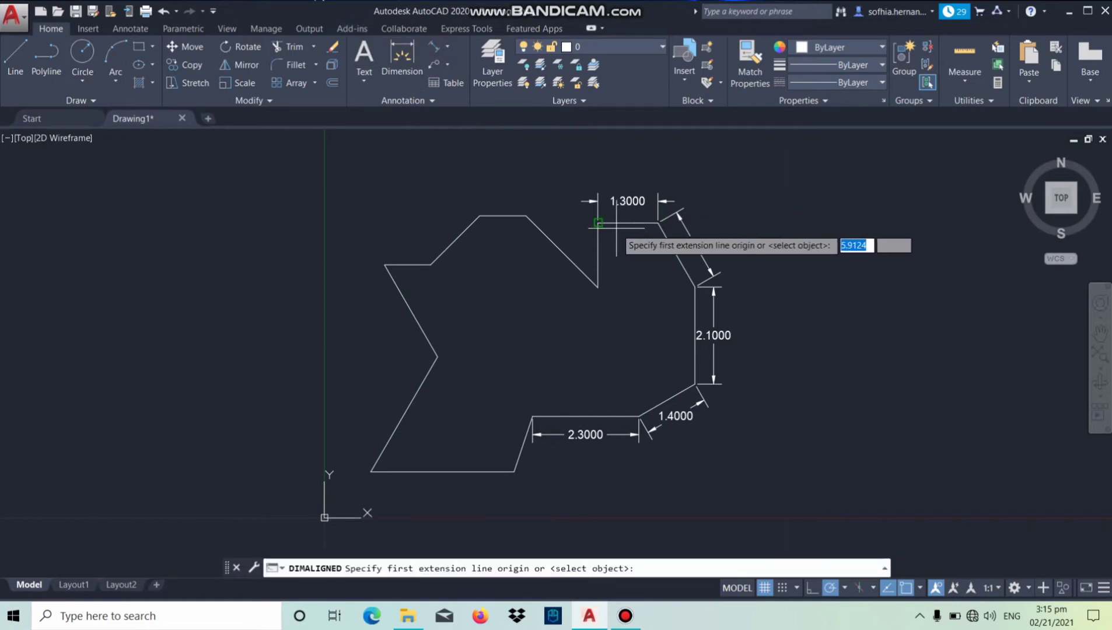
left_click(598, 223)
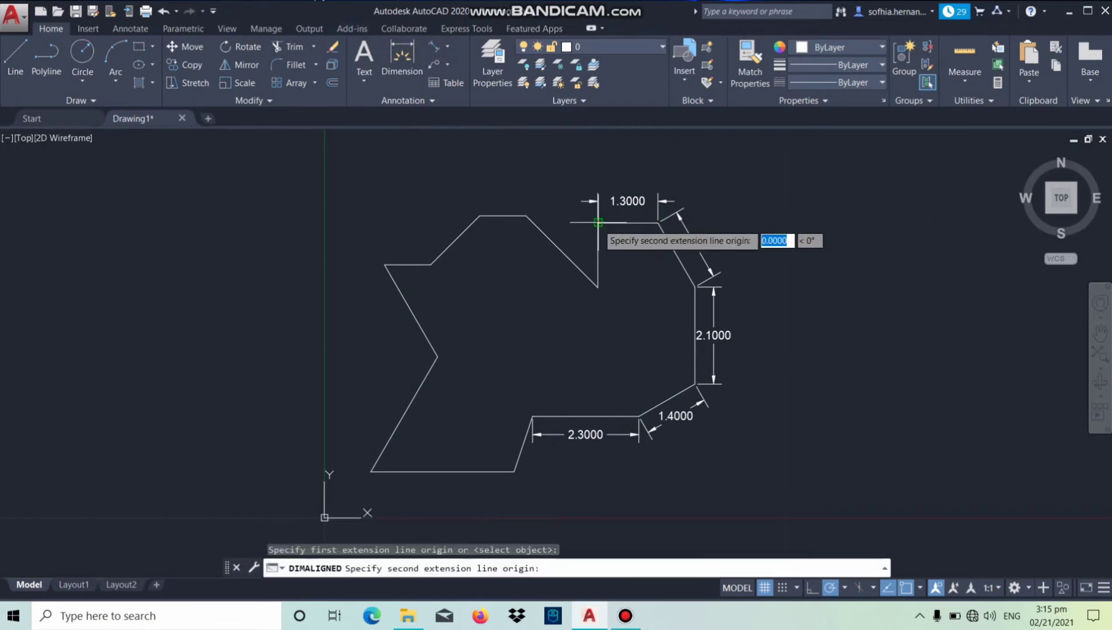
left_click(598, 287)
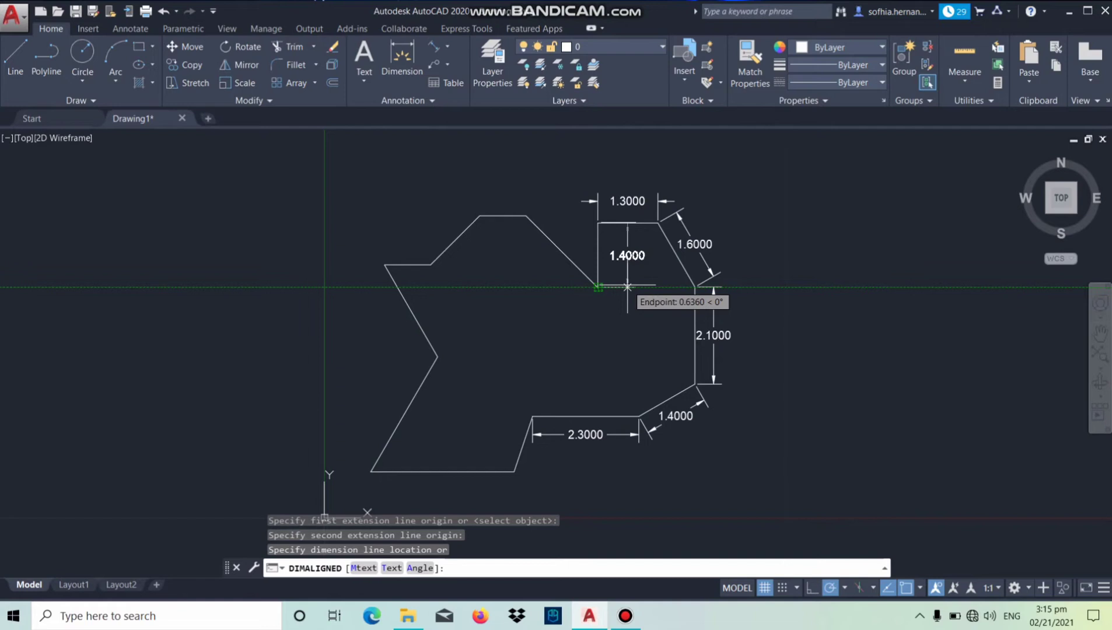
left_click(627, 287)
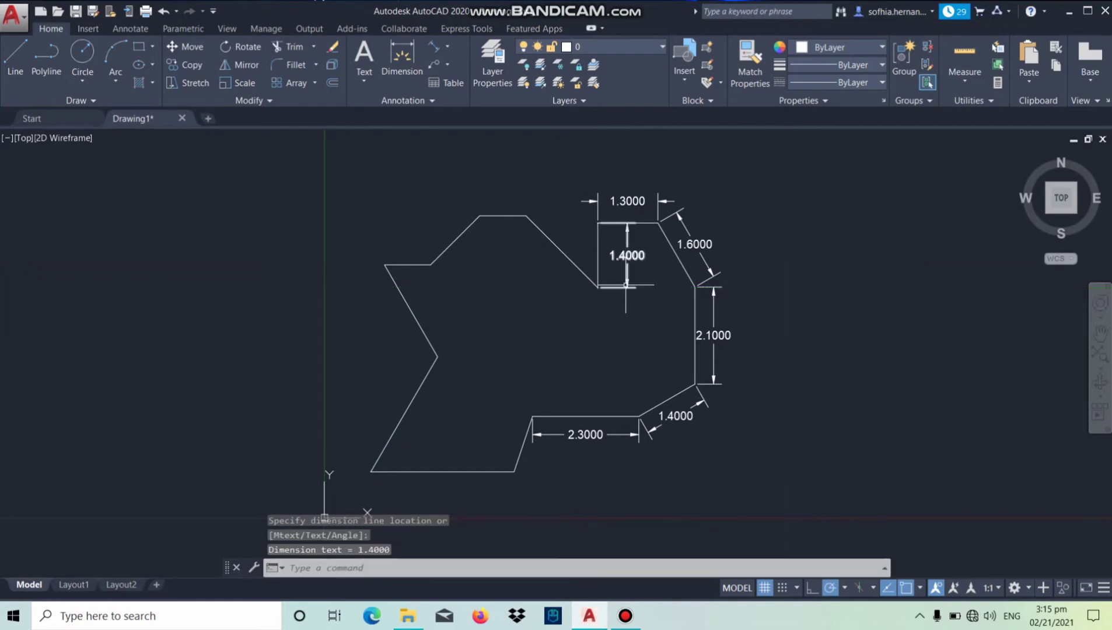
Add aligned dimensions inside the outline to the notch's sloping edge and above the adjoining short top horizontal edge.
left_click(439, 48)
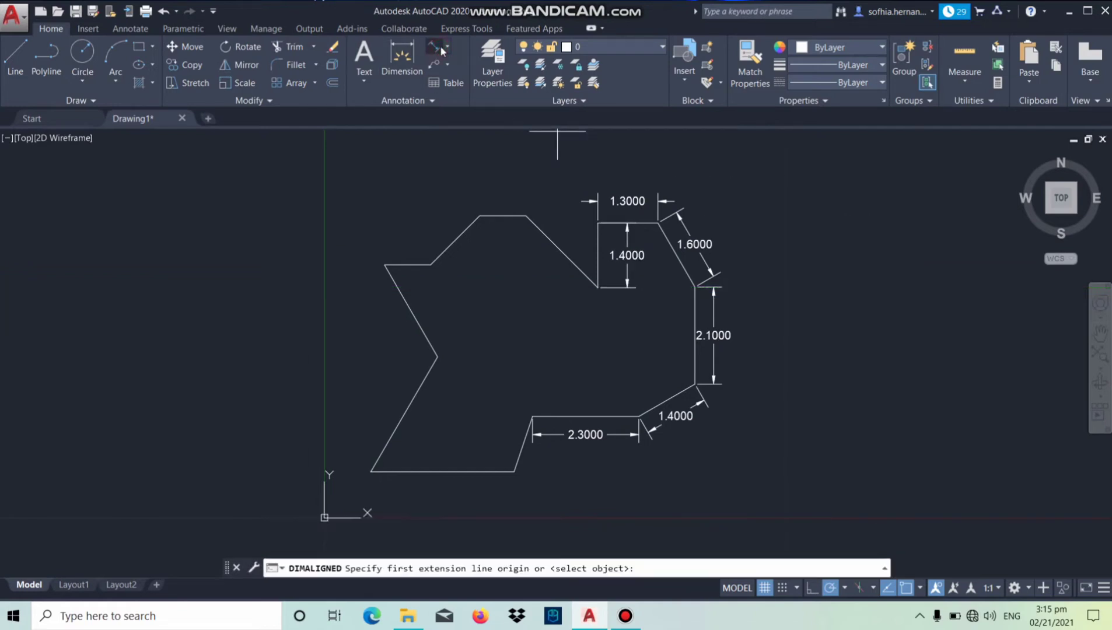
left_click(526, 215)
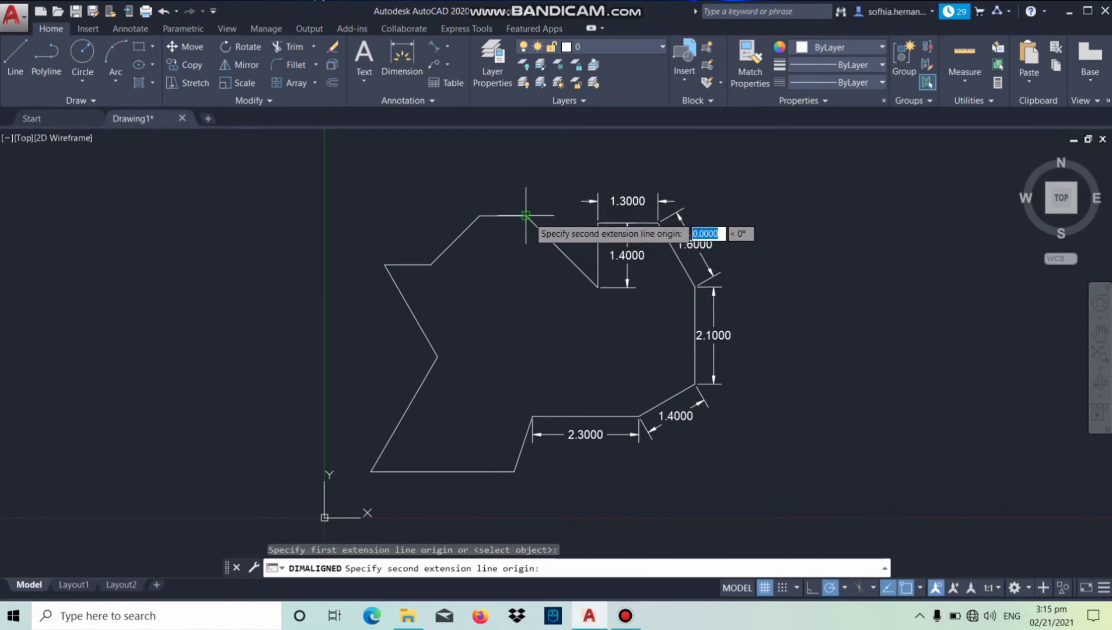
left_click(599, 287)
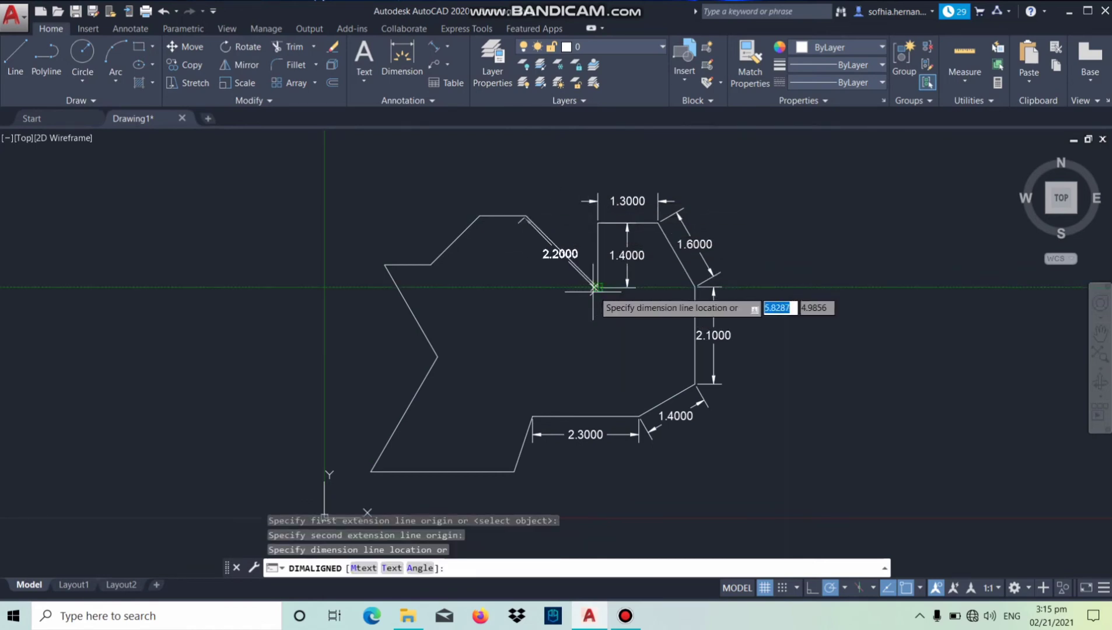
left_click(583, 305)
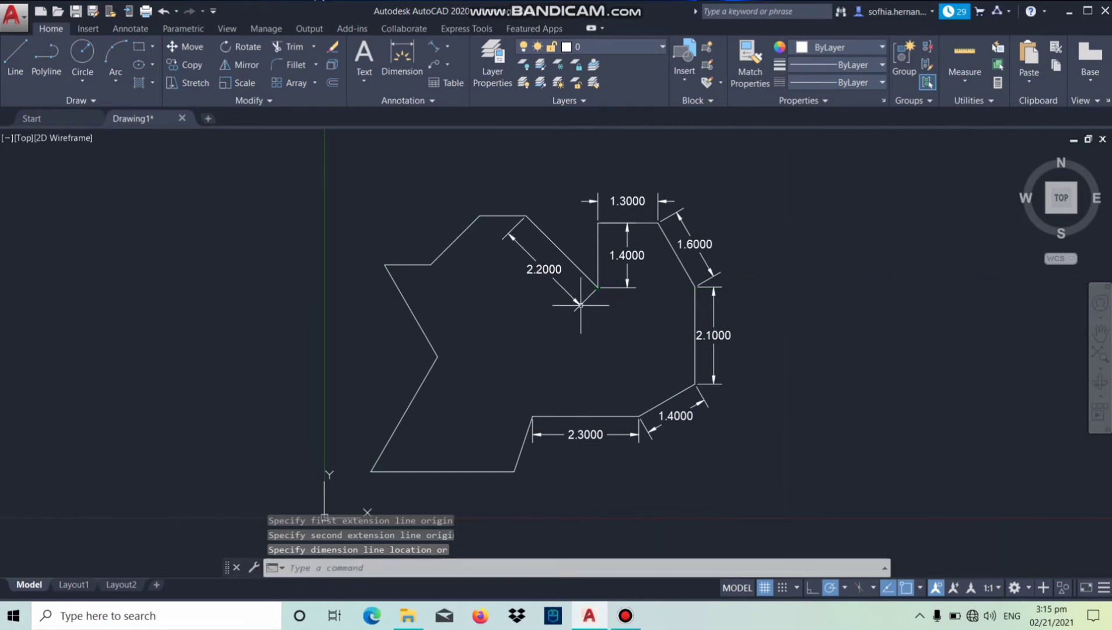
key("Return")
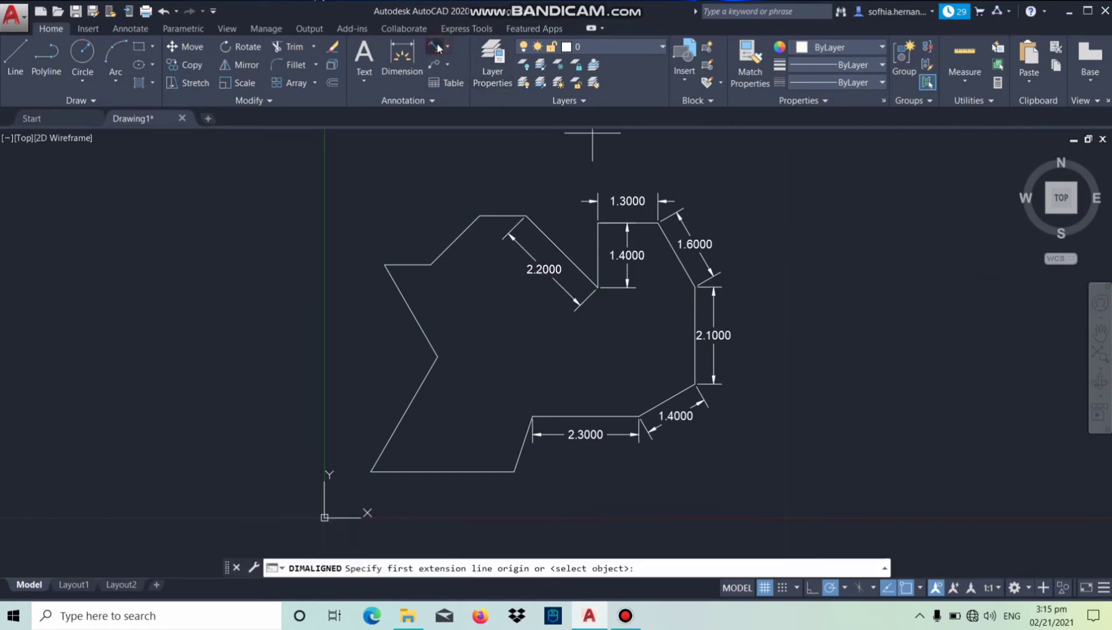
left_click(526, 215)
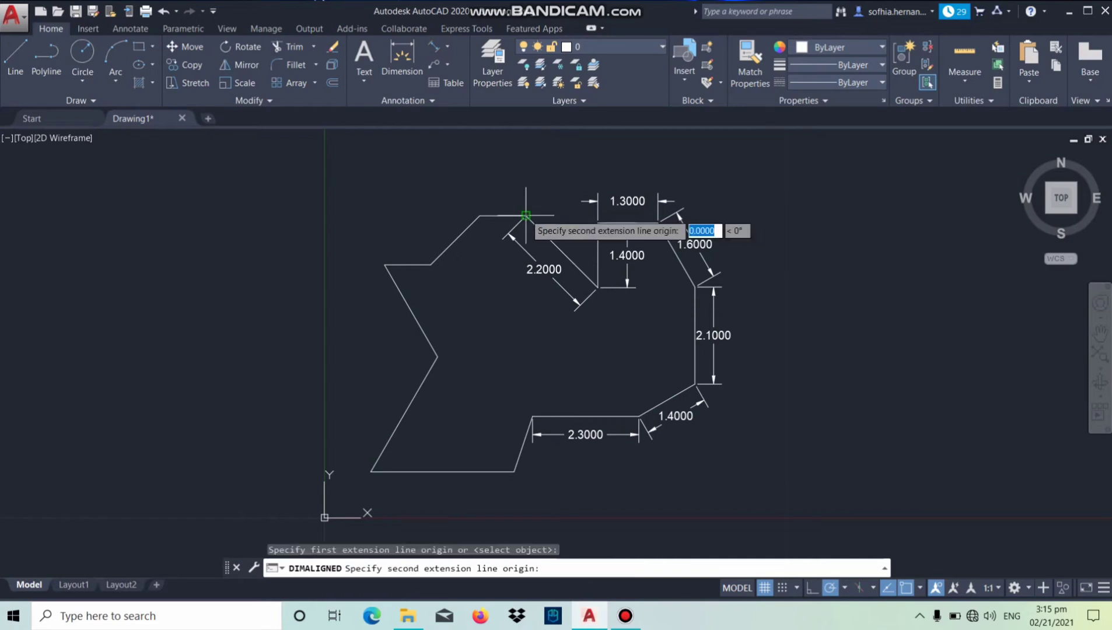
left_click(480, 215)
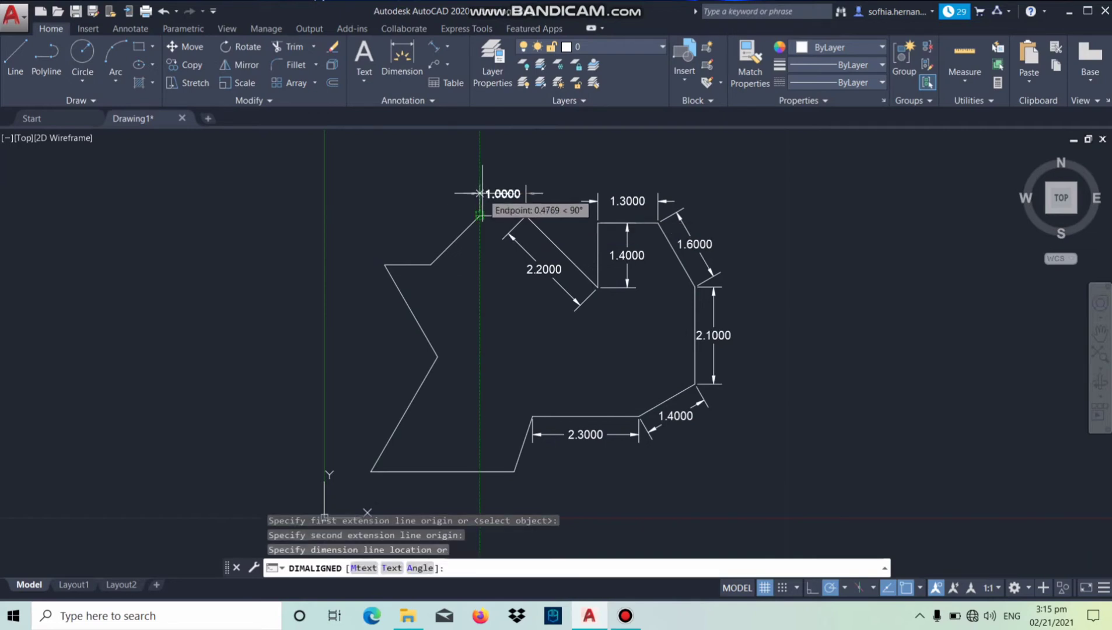
left_click(480, 191)
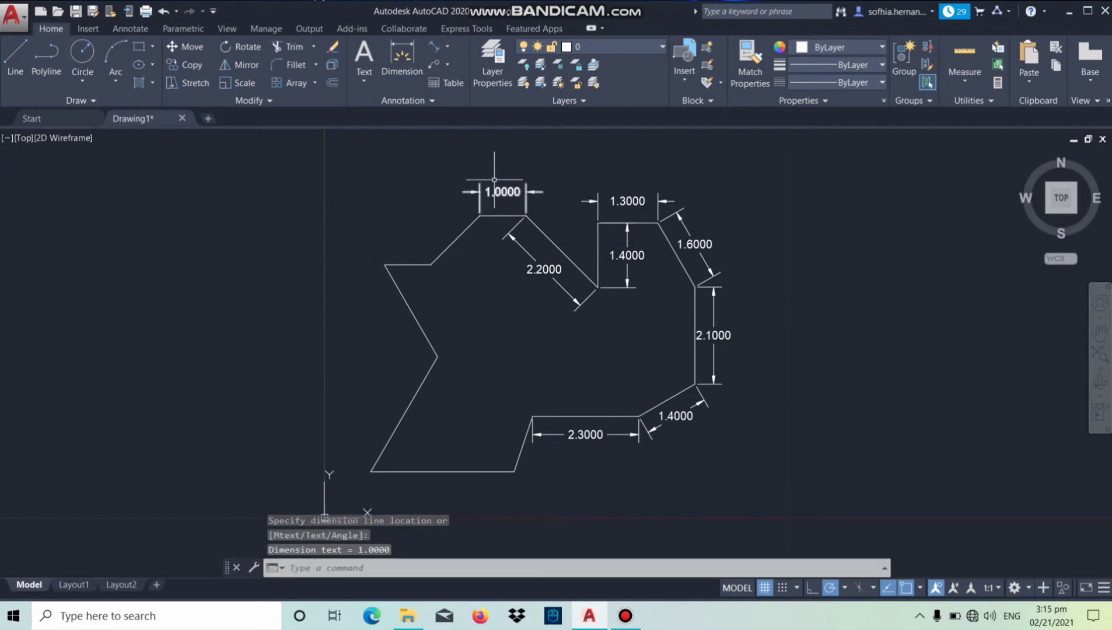
Add aligned dimensions inside the outline to the upper-left sloping edge and above the short horizontal edge at its lower end.
left_click(435, 47)
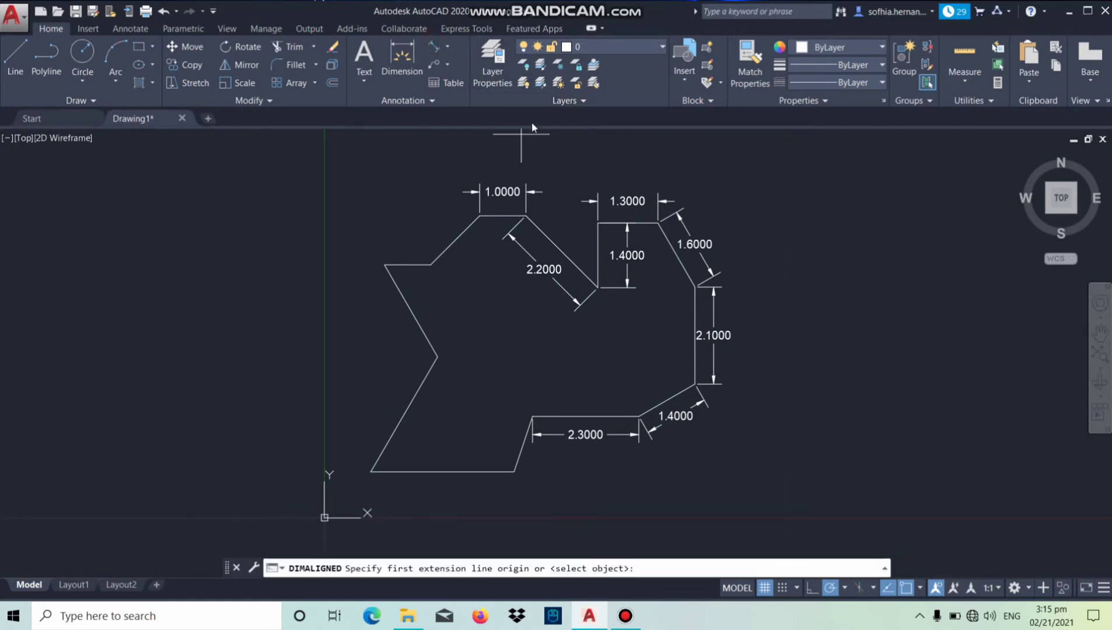
left_click(482, 218)
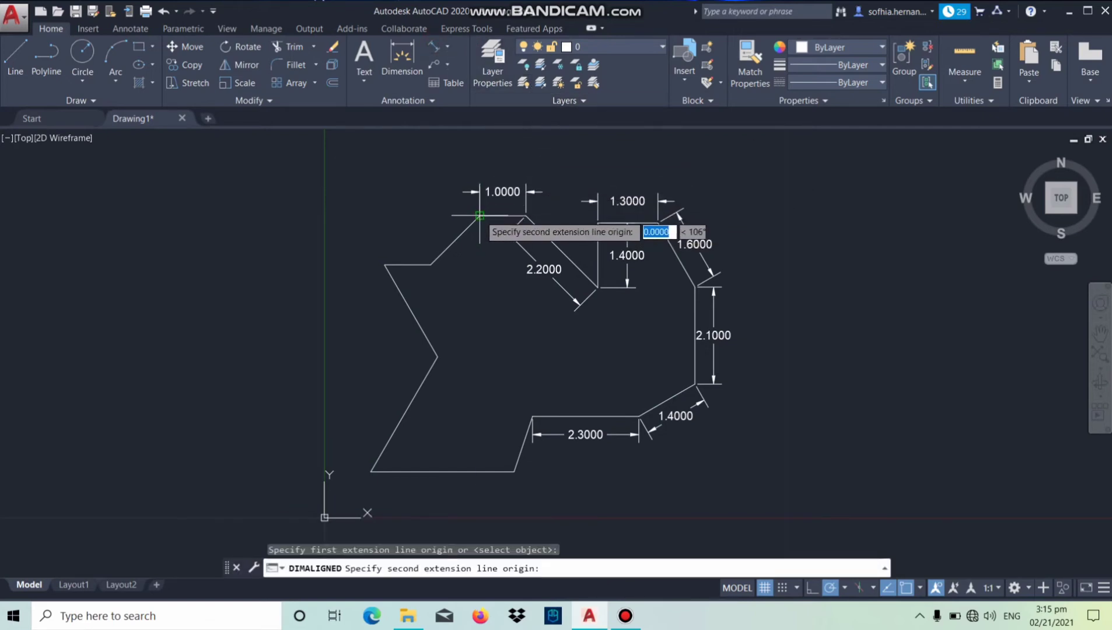
left_click(430, 264)
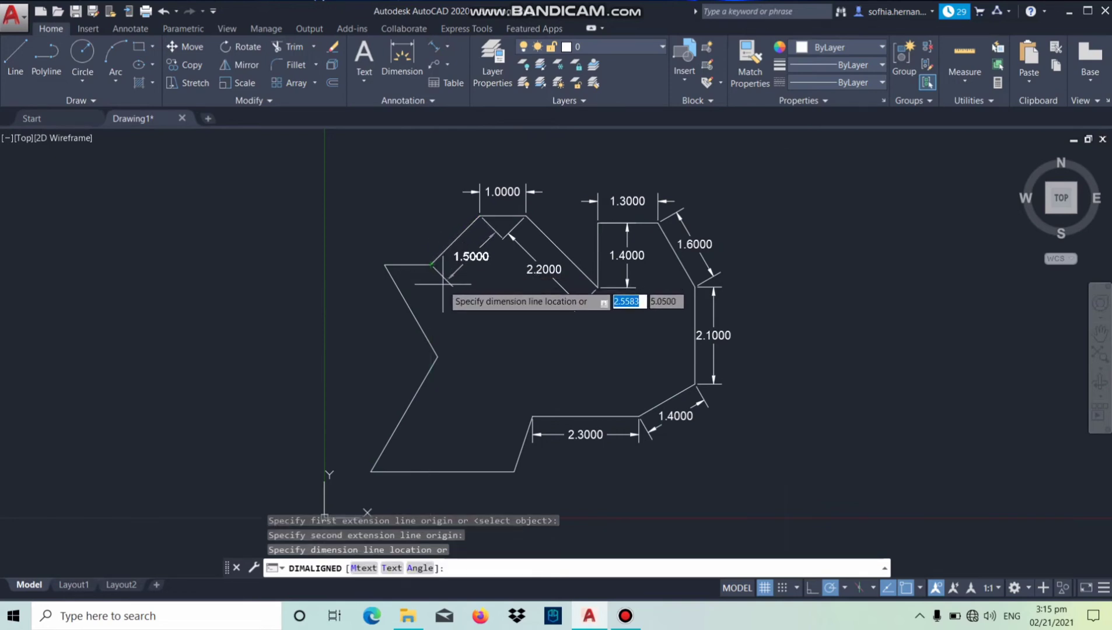
left_click(445, 280)
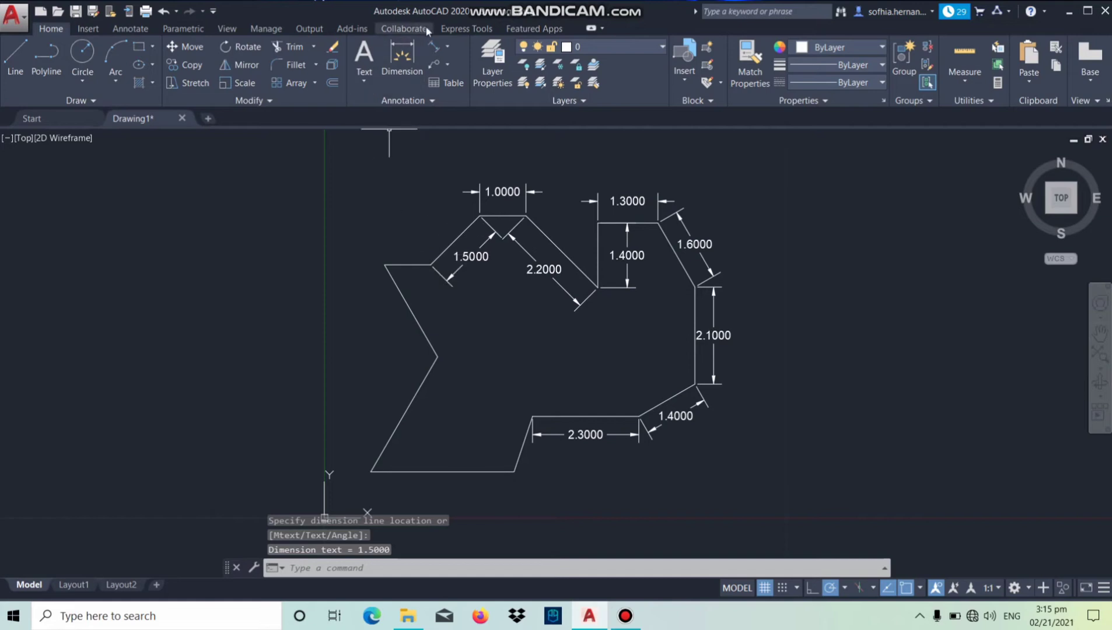
key("space")
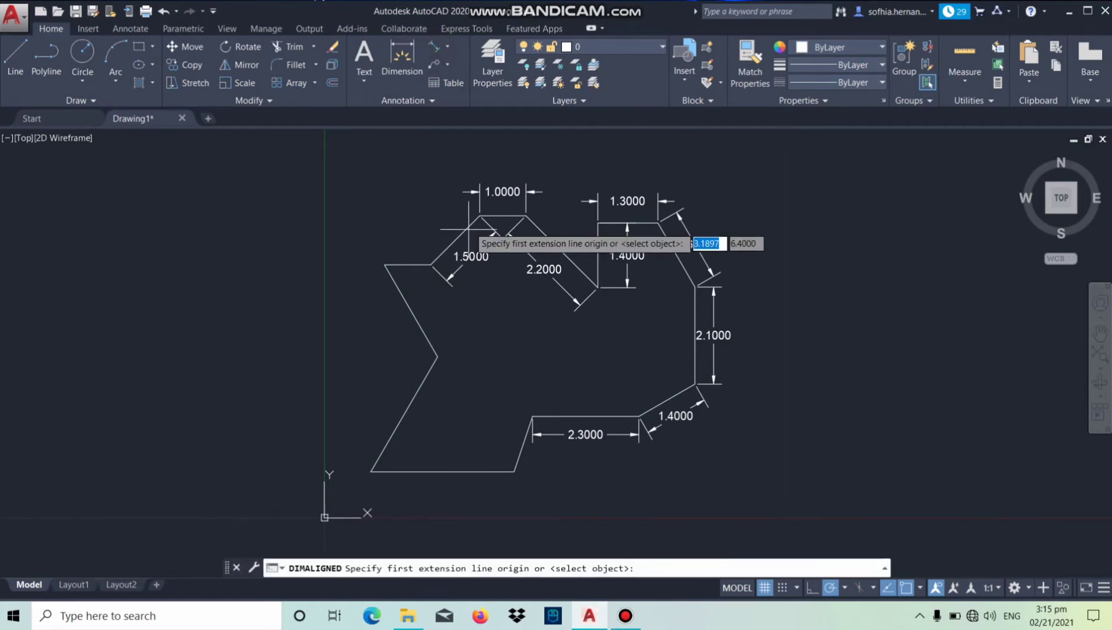
left_click(432, 264)
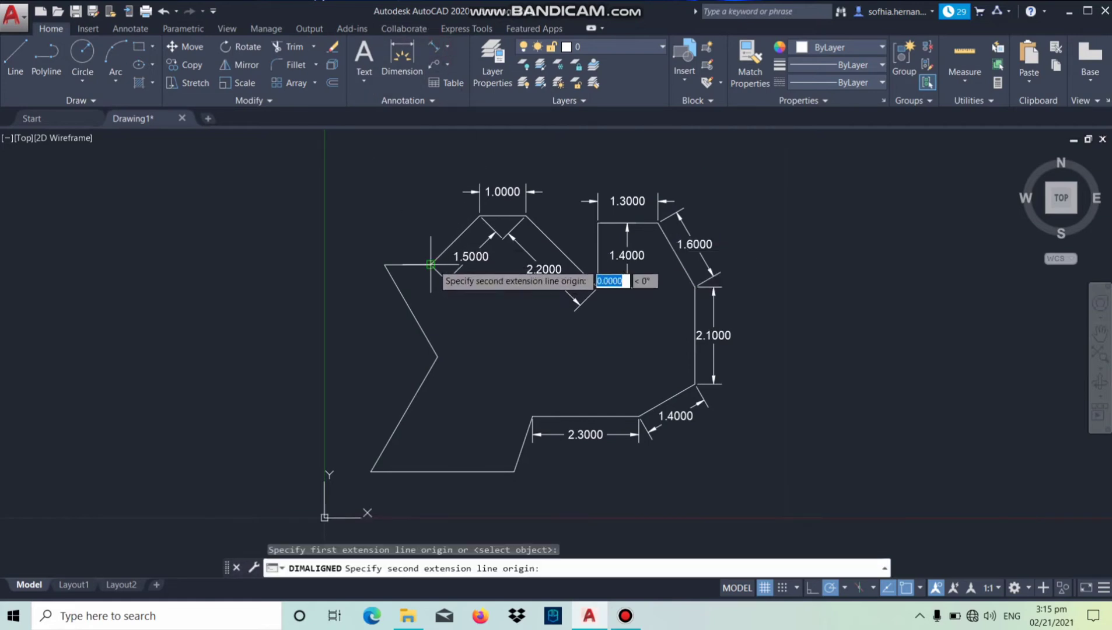
left_click(385, 264)
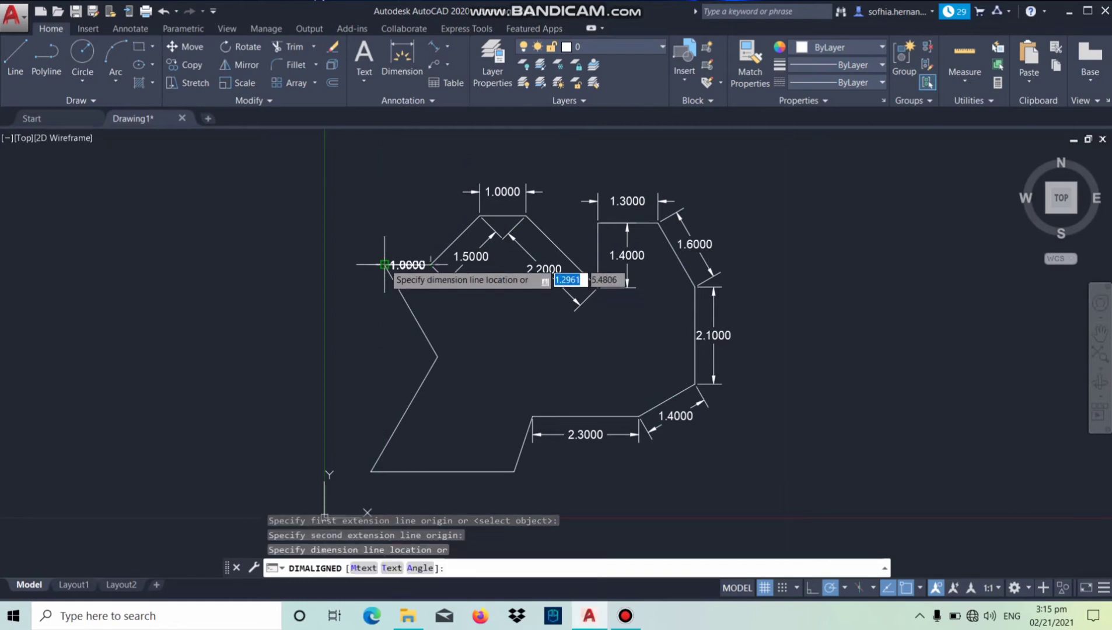
left_click(384, 246)
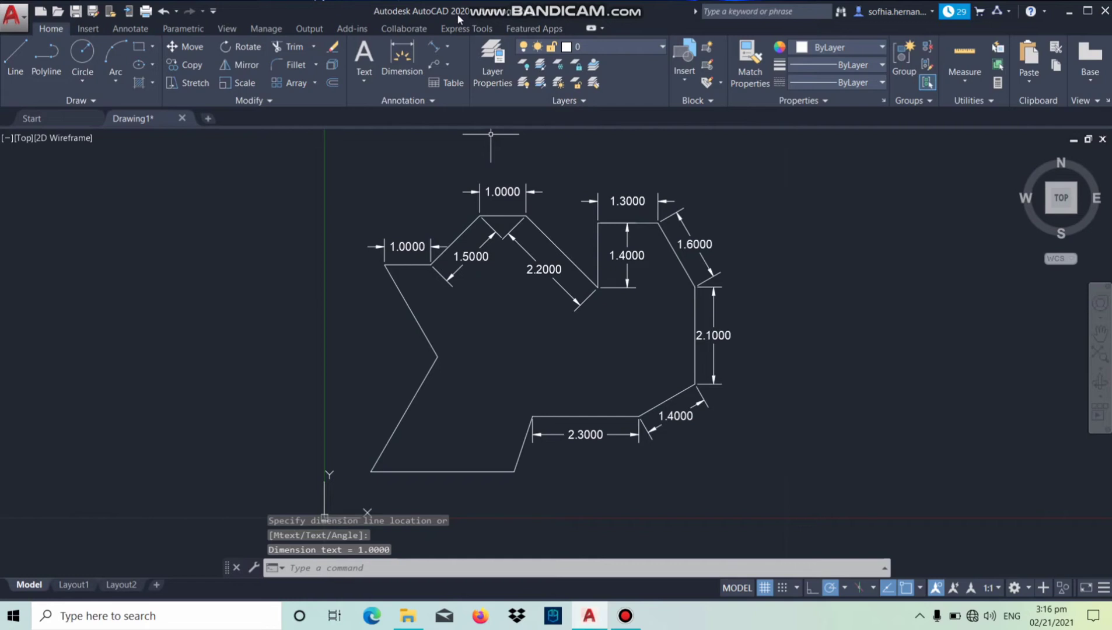
Add an aligned dimension outside the outline to the upper sloping edge on its left side.
left_click(435, 46)
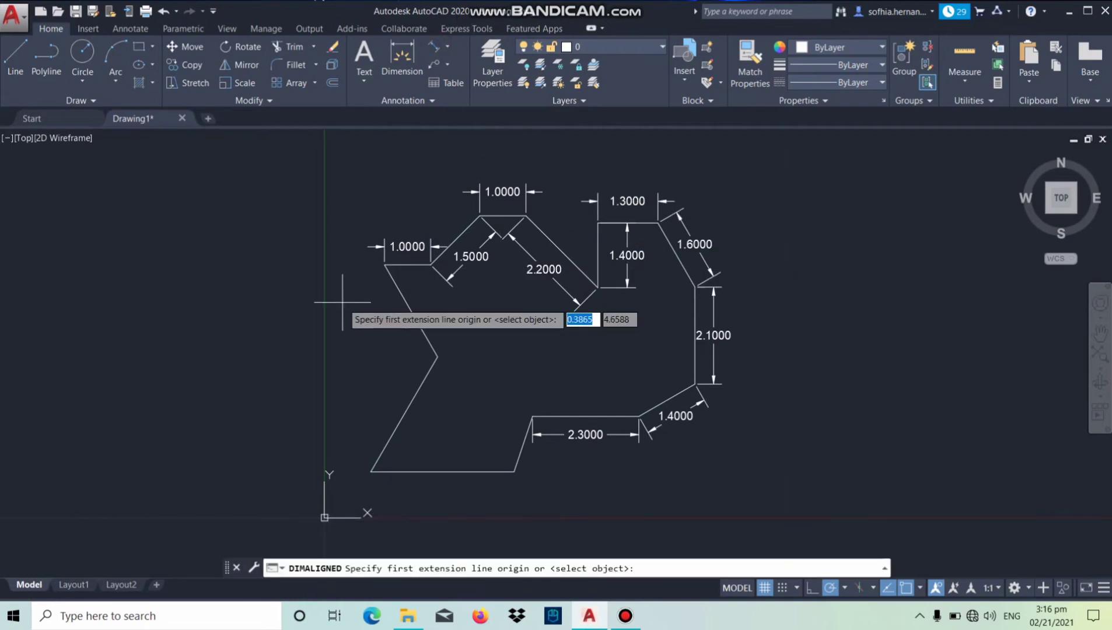
left_click(385, 264)
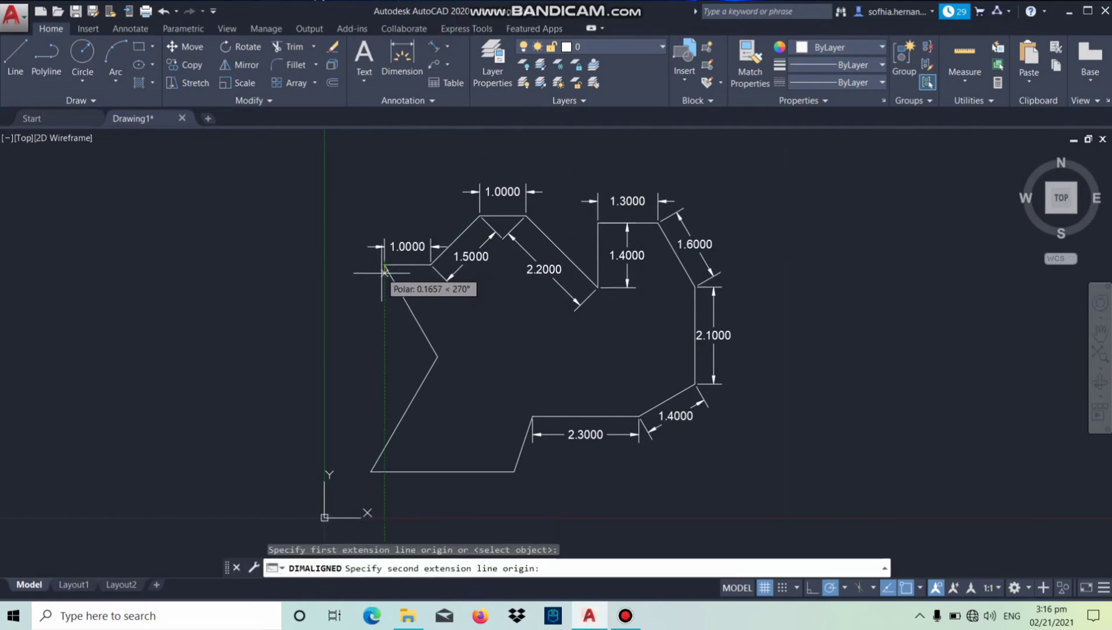
left_click(437, 357)
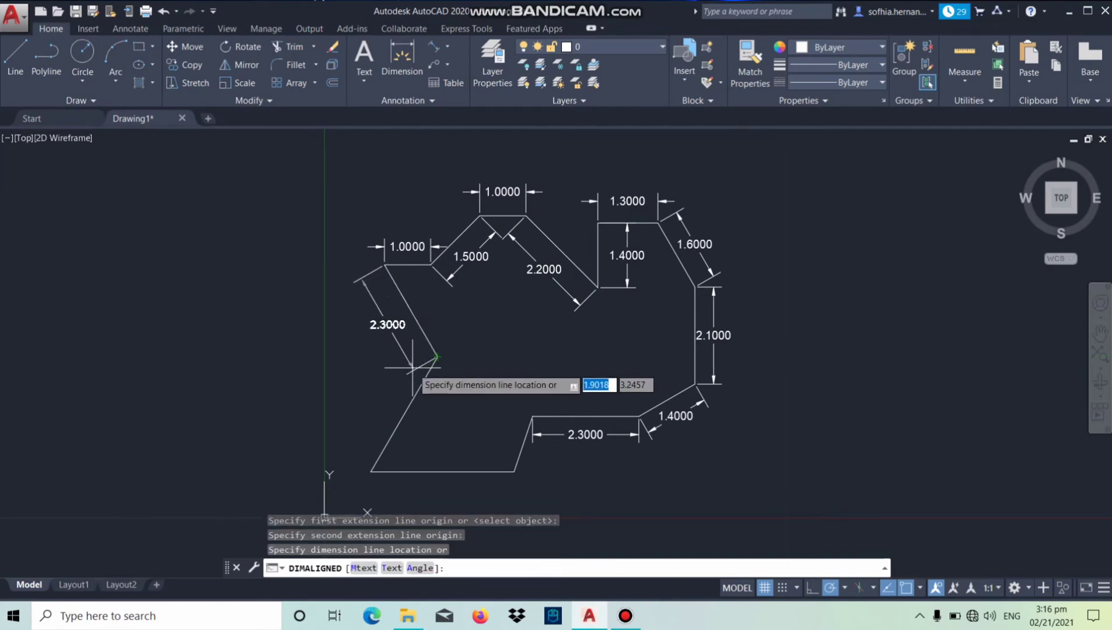
left_click(412, 368)
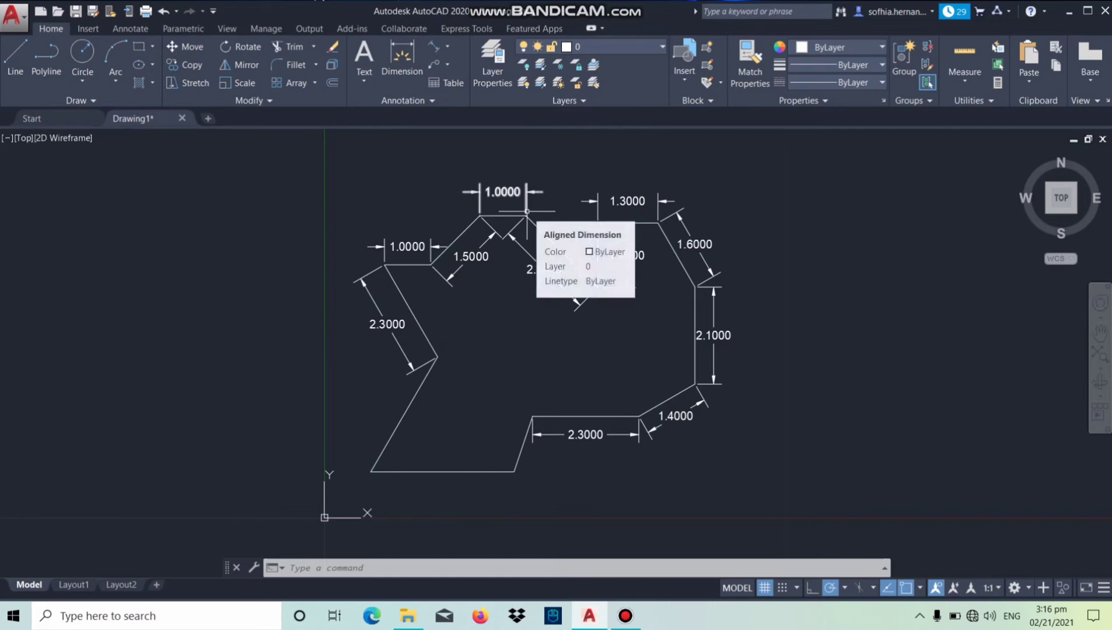
Modify the Standard dimension style so linear dimensions use a primary unit precision of 0.0.
left_click(425, 102)
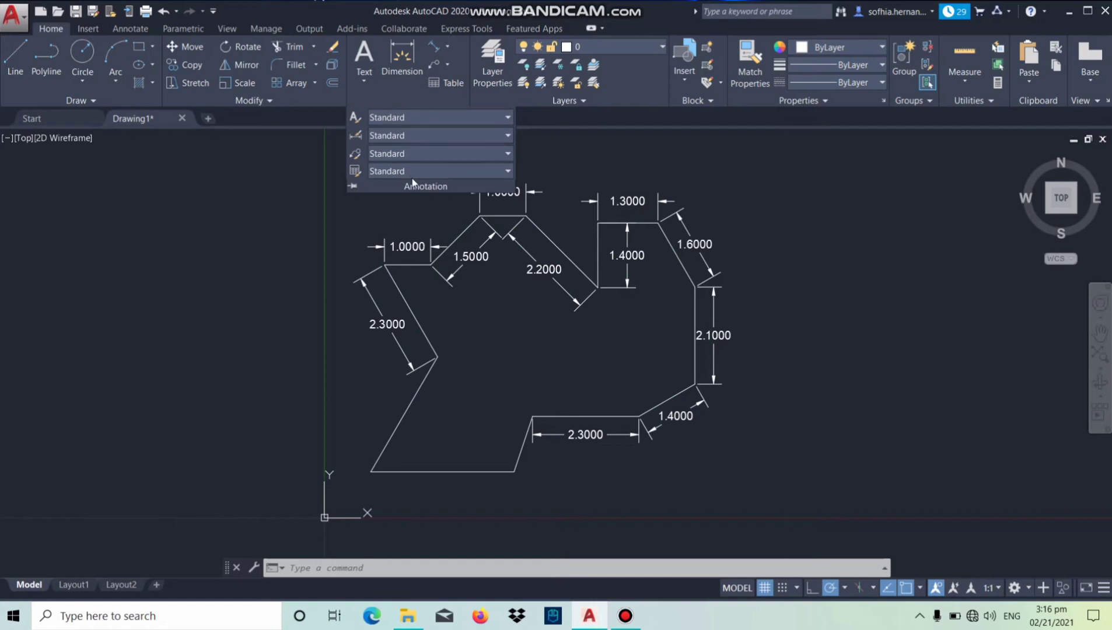
left_click(387, 137)
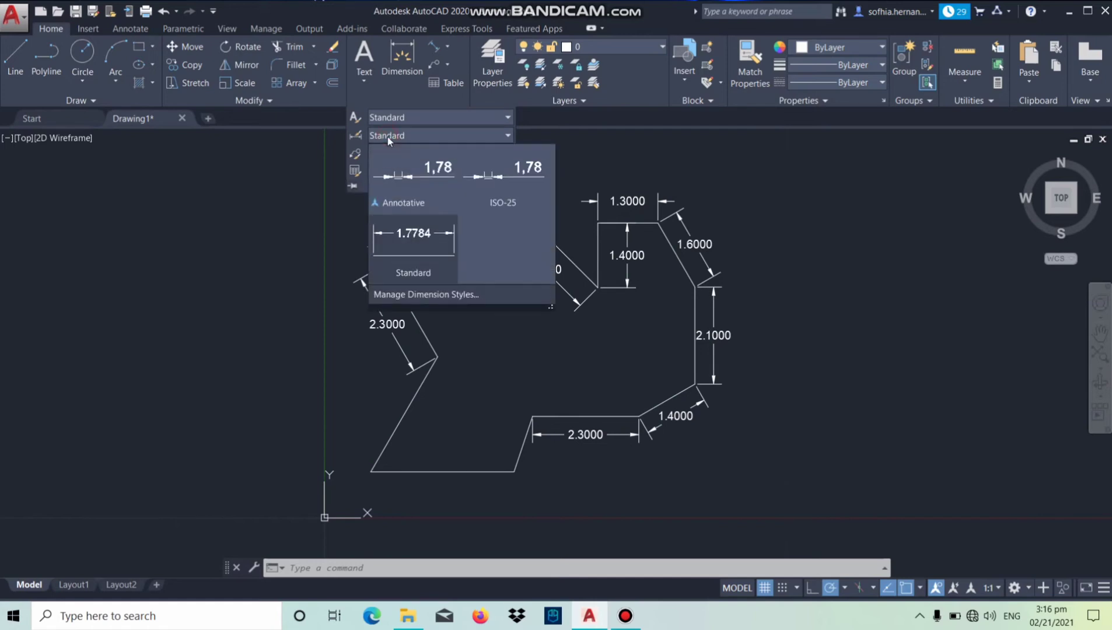
left_click(455, 293)
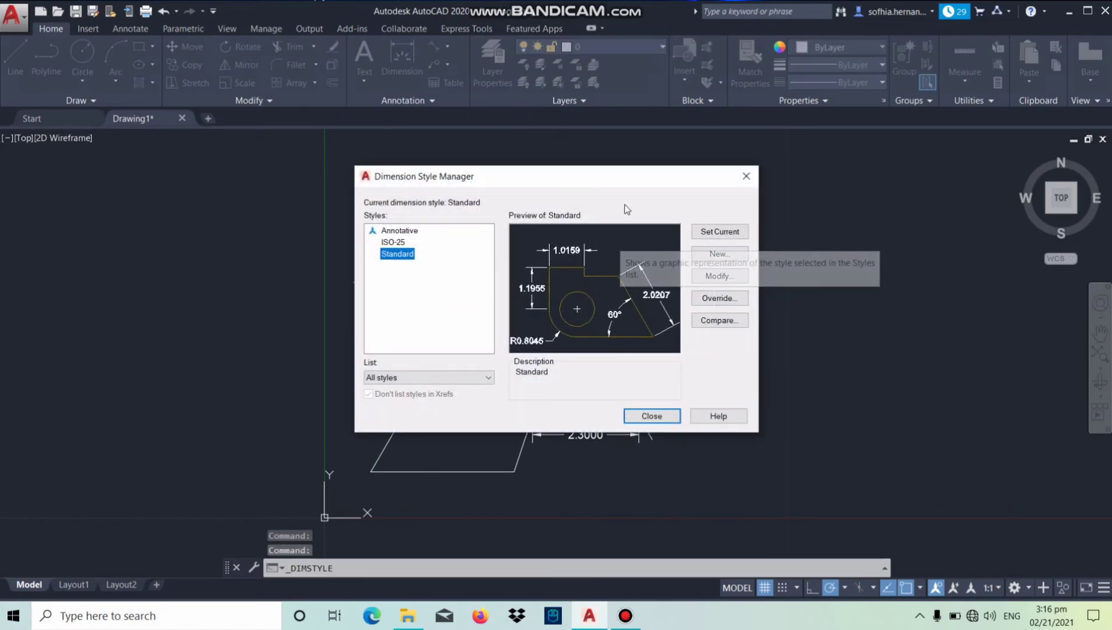
left_click(738, 278)
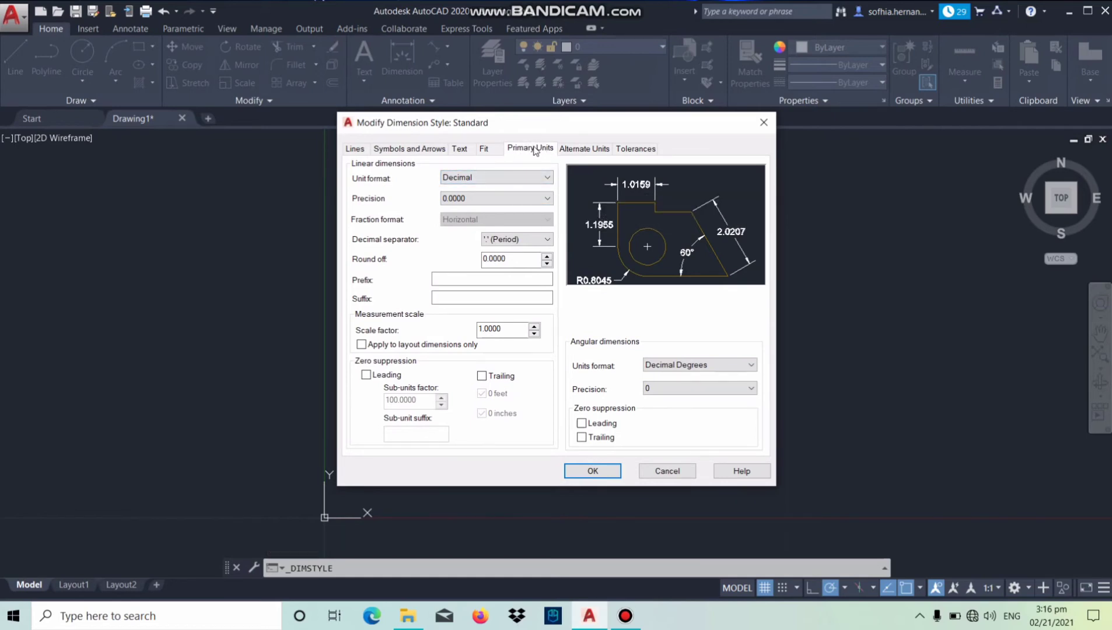
left_click(497, 202)
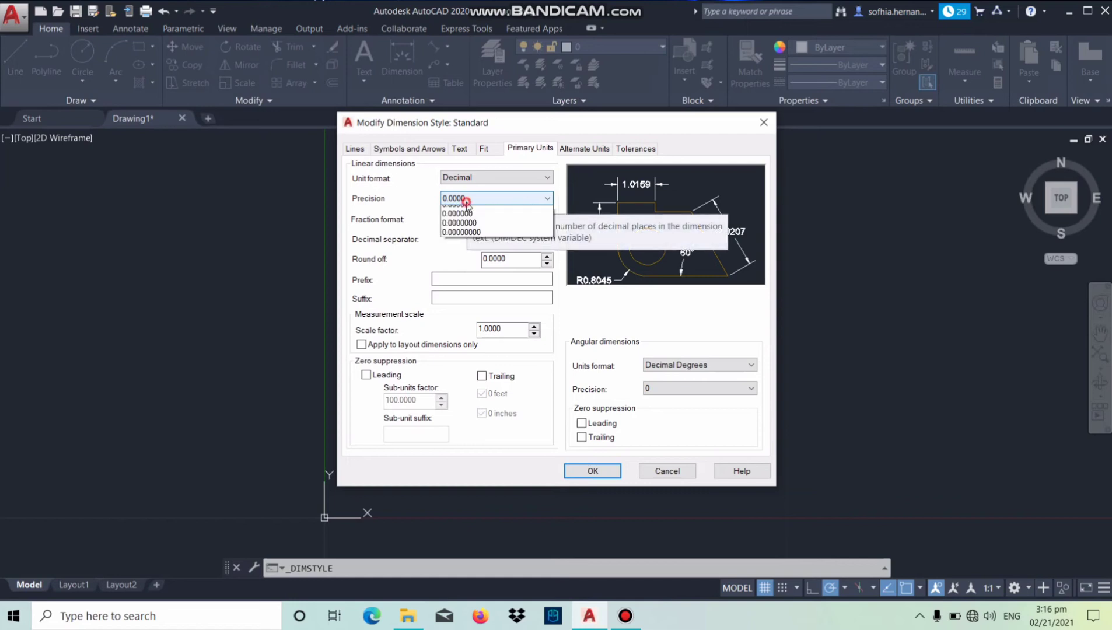
left_click(486, 220)
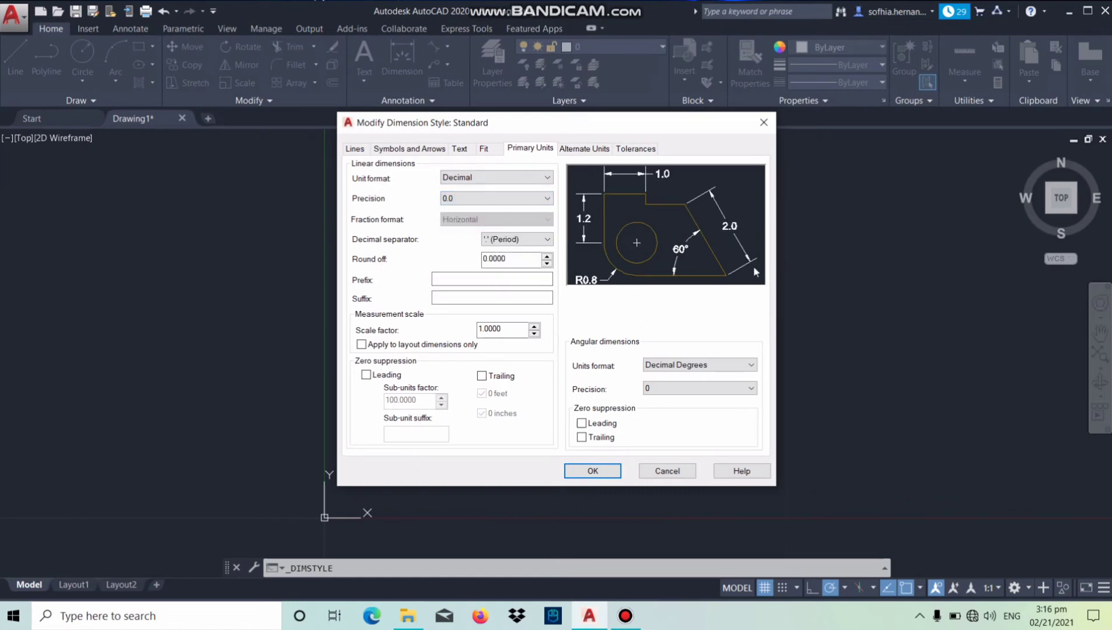
left_click(593, 471)
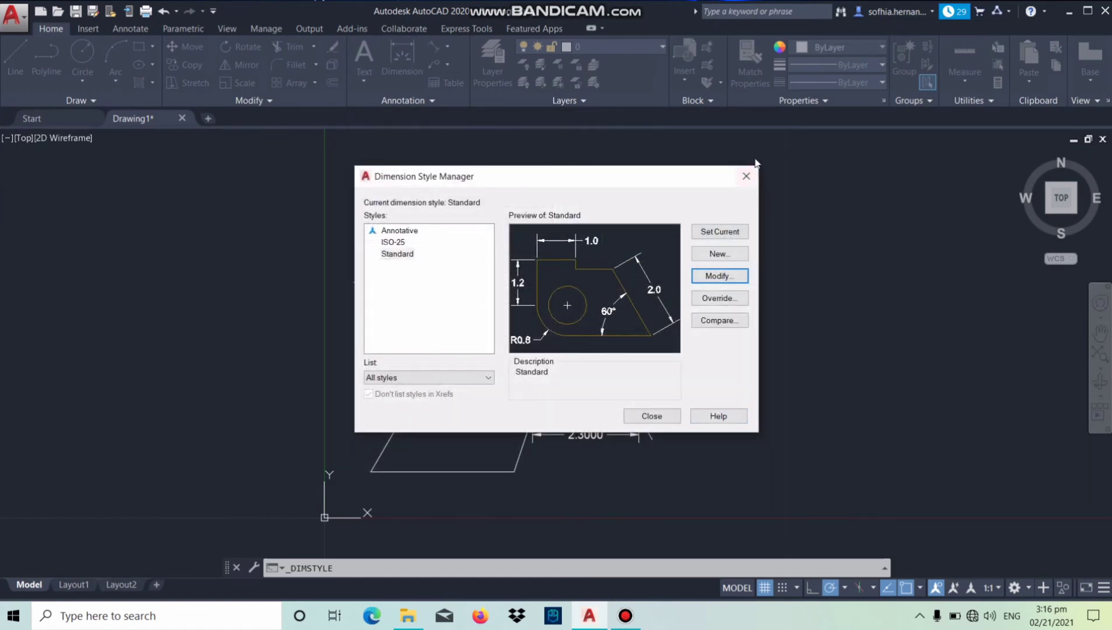
left_click(746, 176)
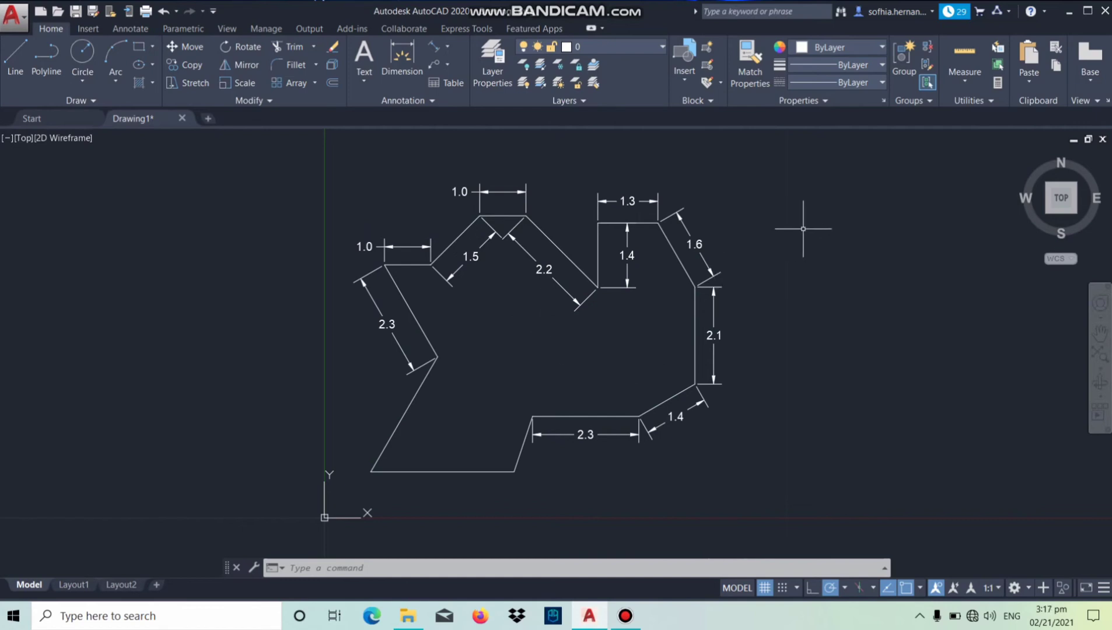
Add an angular dimension inside the outline between the raised lower horizontal edge and the lower-right sloping edge.
left_click(447, 46)
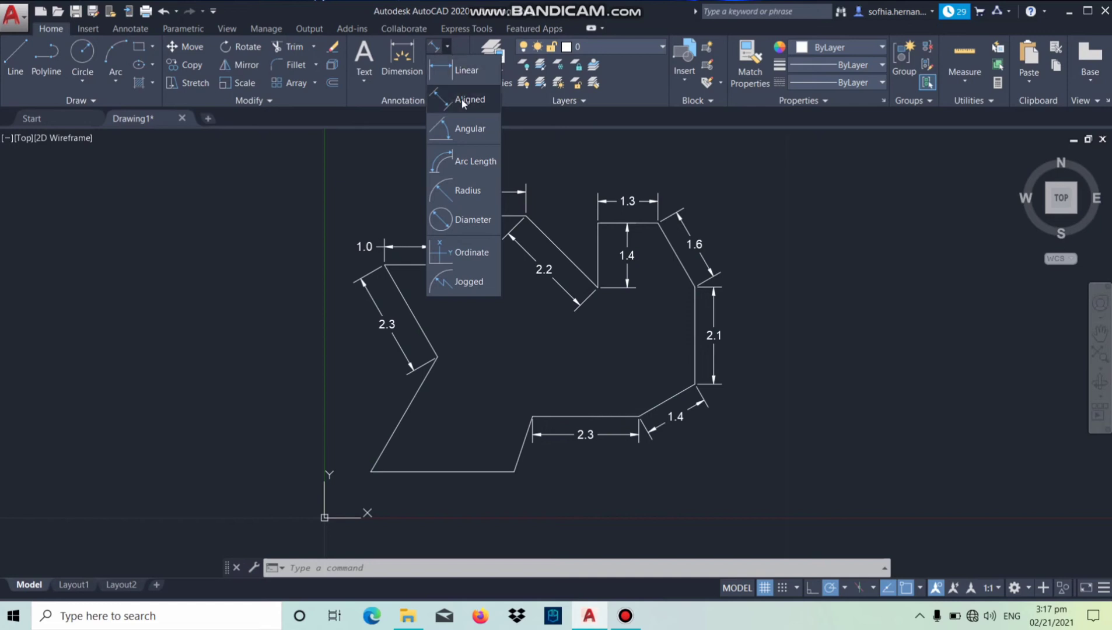
left_click(467, 128)
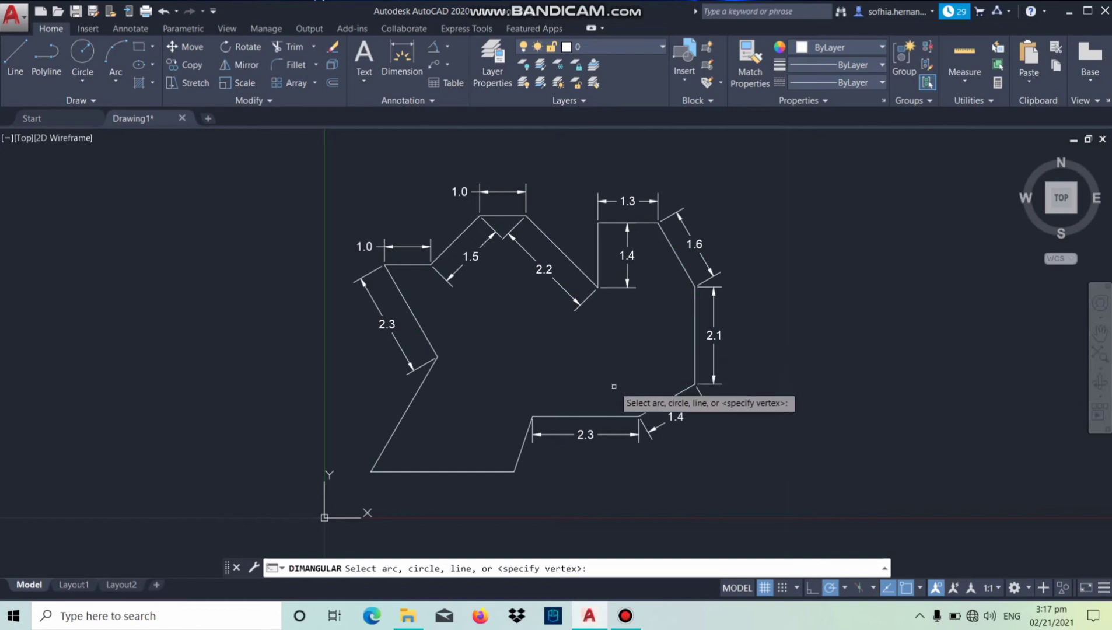
left_click(594, 416)
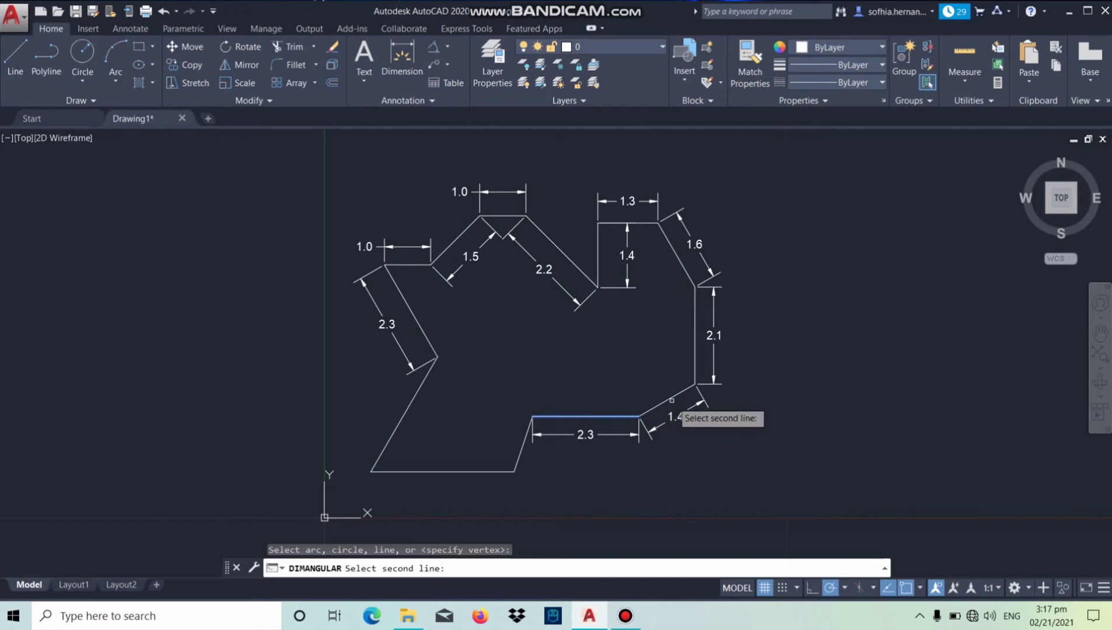
left_click(671, 400)
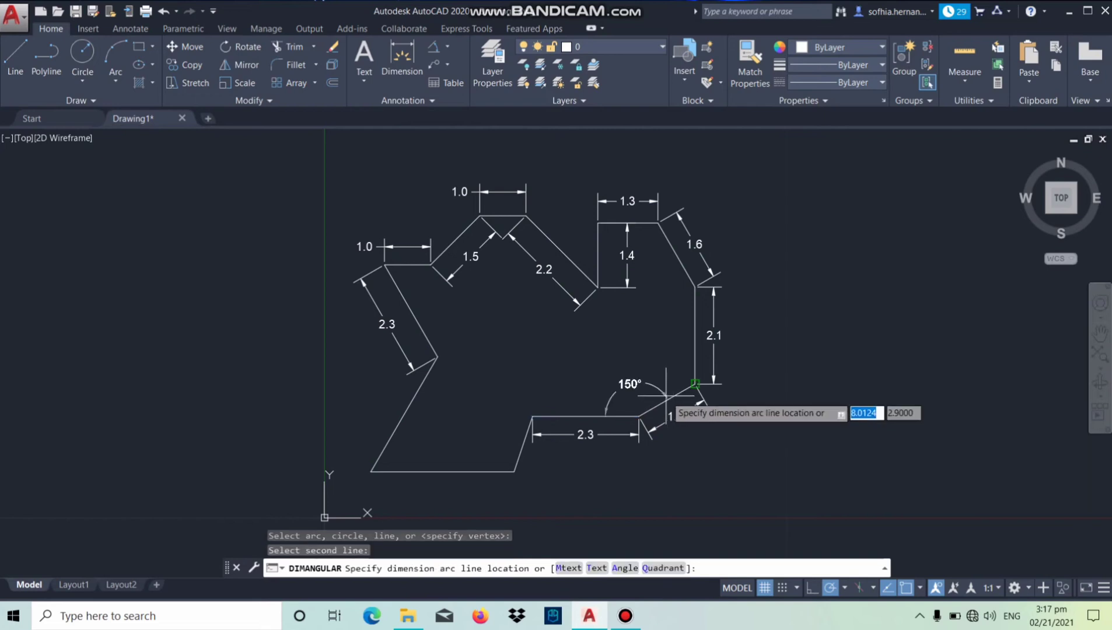
left_click(629, 384)
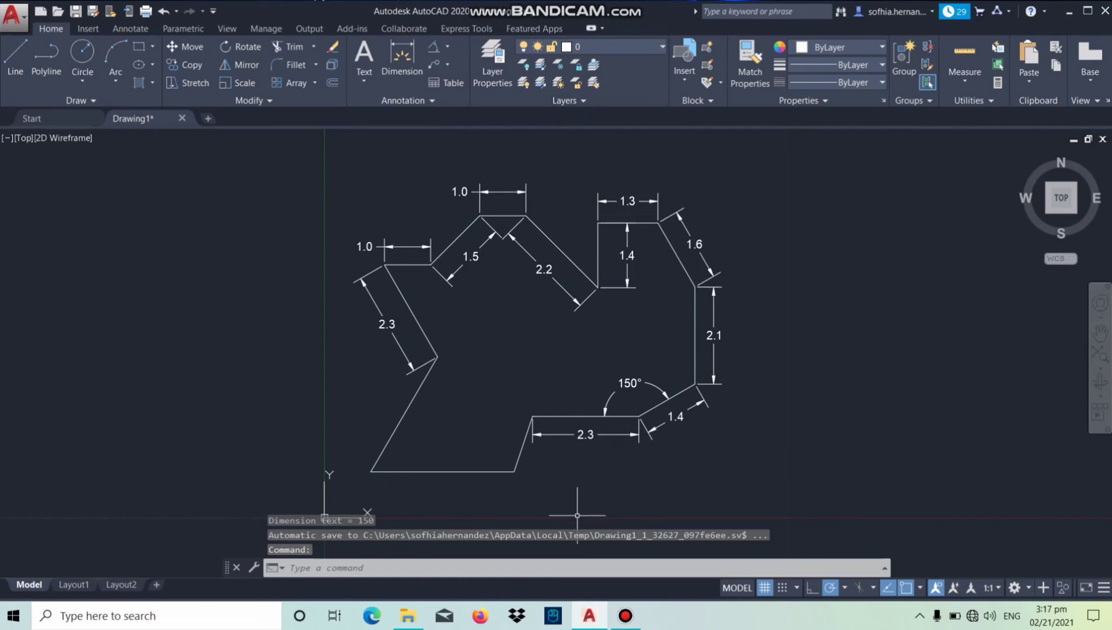
Add an angular dimension inside the outline between the right vertical edge and the upper-right sloping edge.
left_click(430, 51)
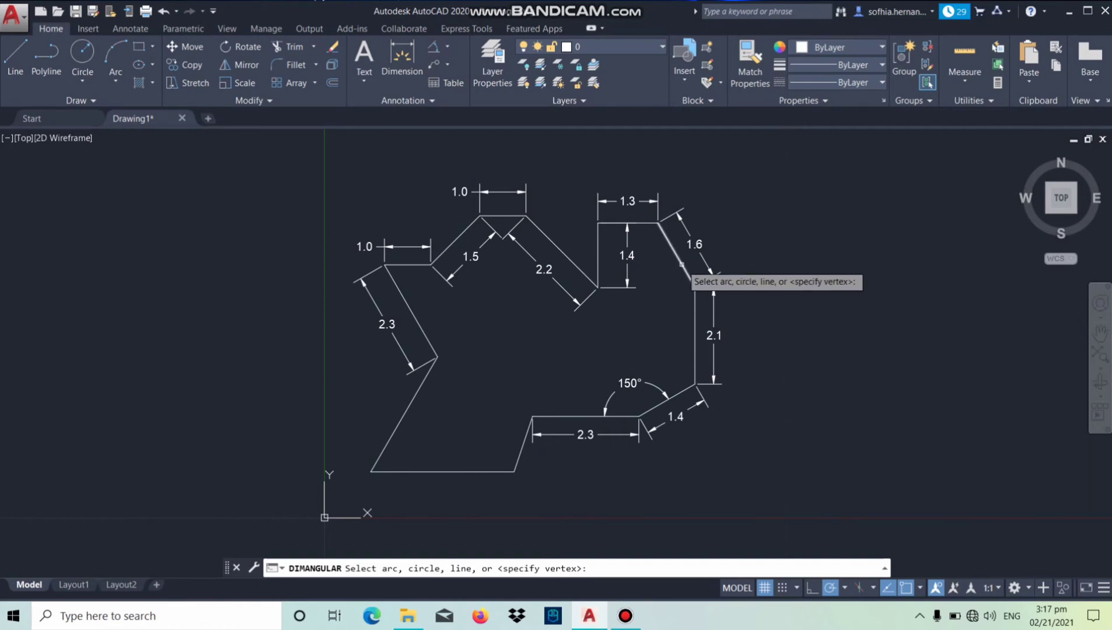
left_click(695, 315)
left_click(680, 263)
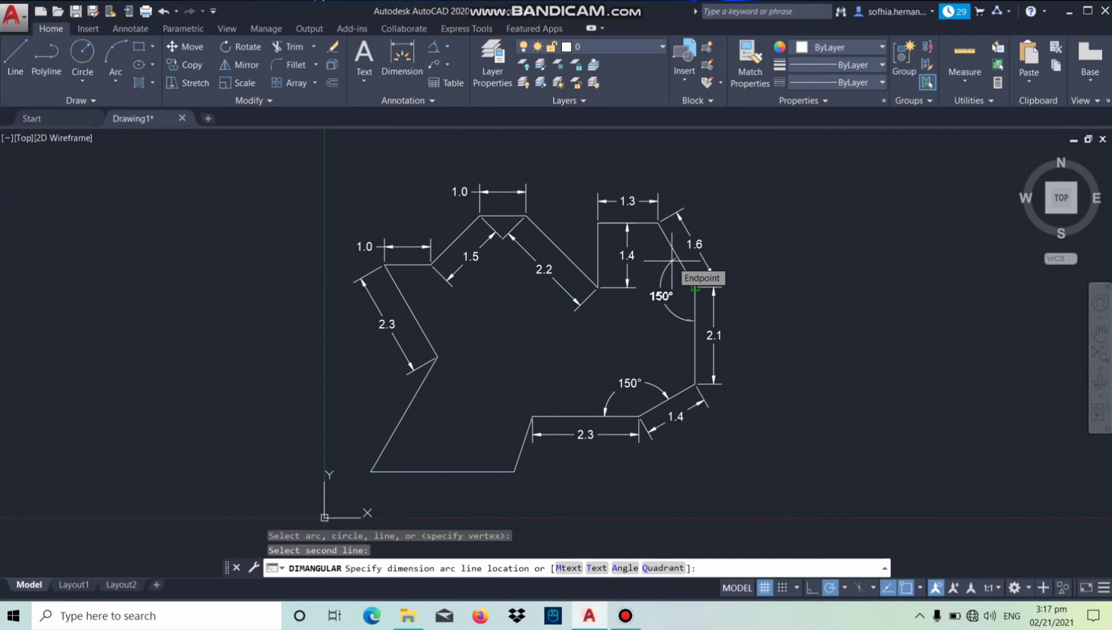
left_click(664, 297)
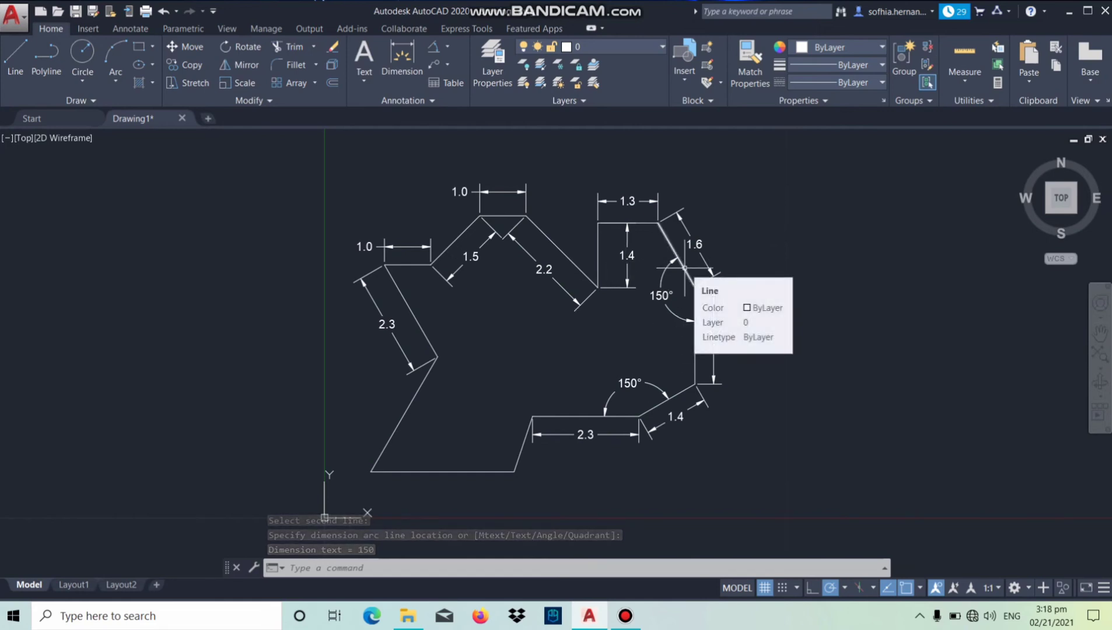
Add an angular dimension in the upper notch between its vertical edge and the long sloping edge, outside the outline.
key("Return")
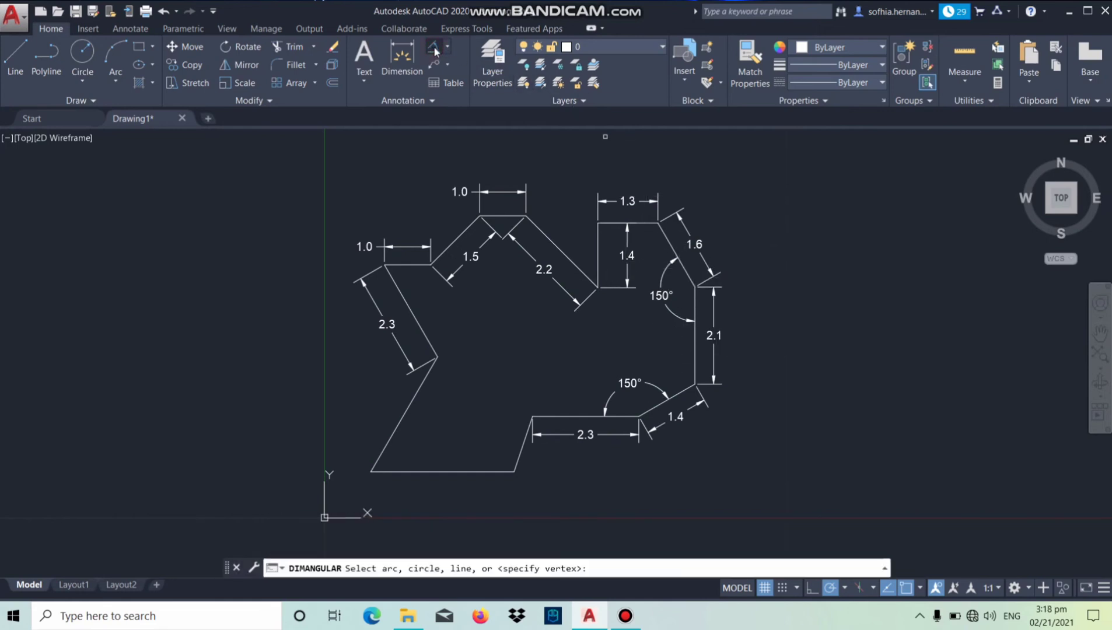
left_click(597, 240)
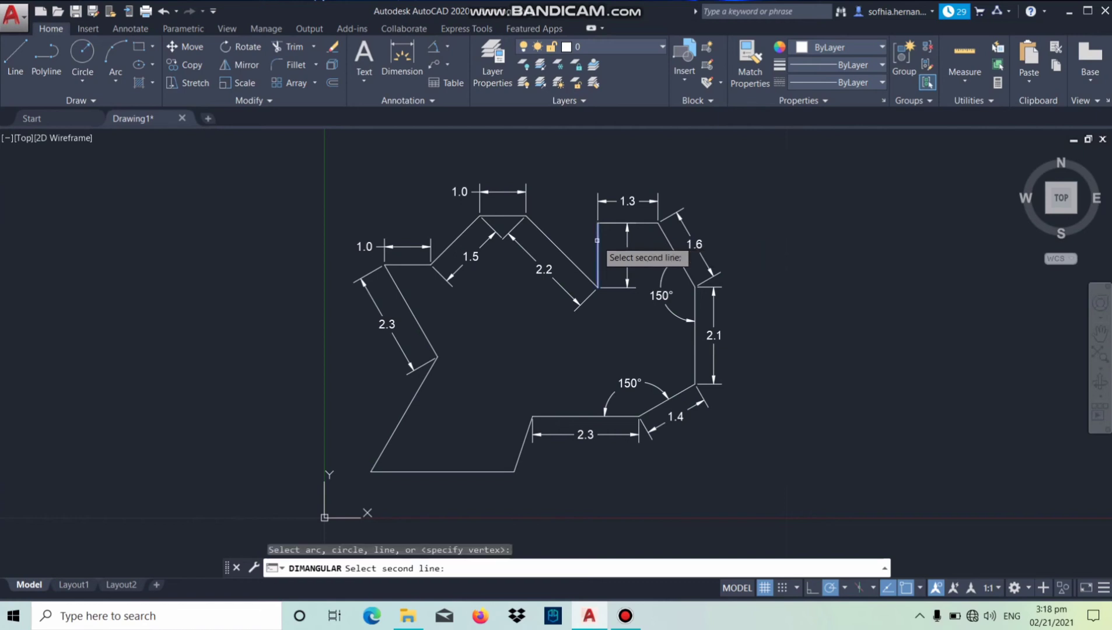
left_click(564, 255)
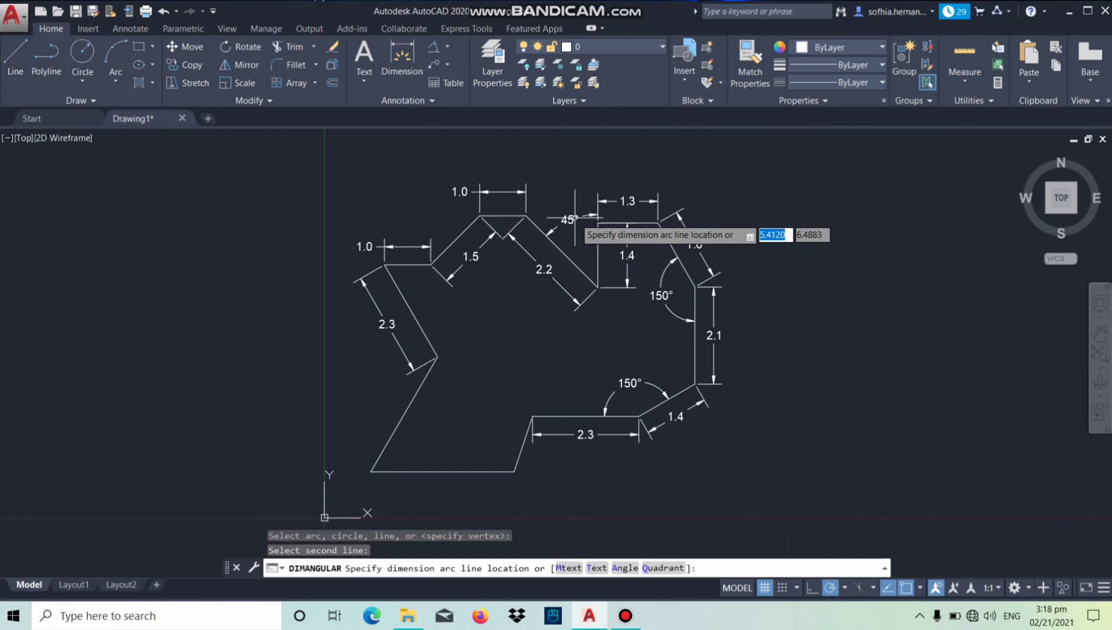
left_click(575, 225)
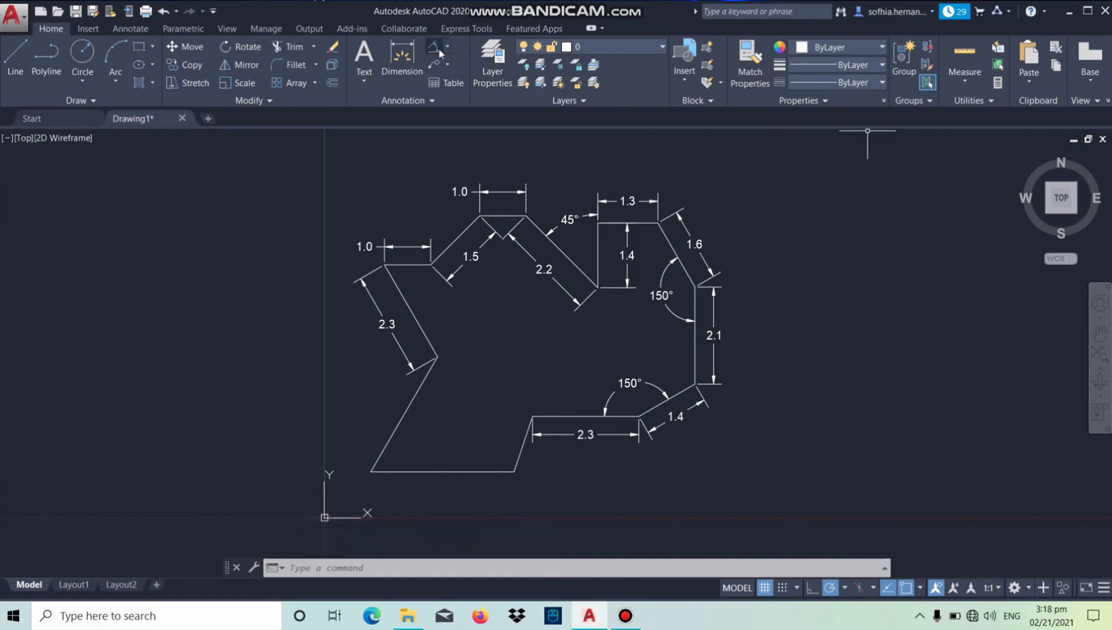
Add an angular dimension outside the outline between the short top horizontal edge's extension and the upper-left sloping edge.
left_click(437, 52)
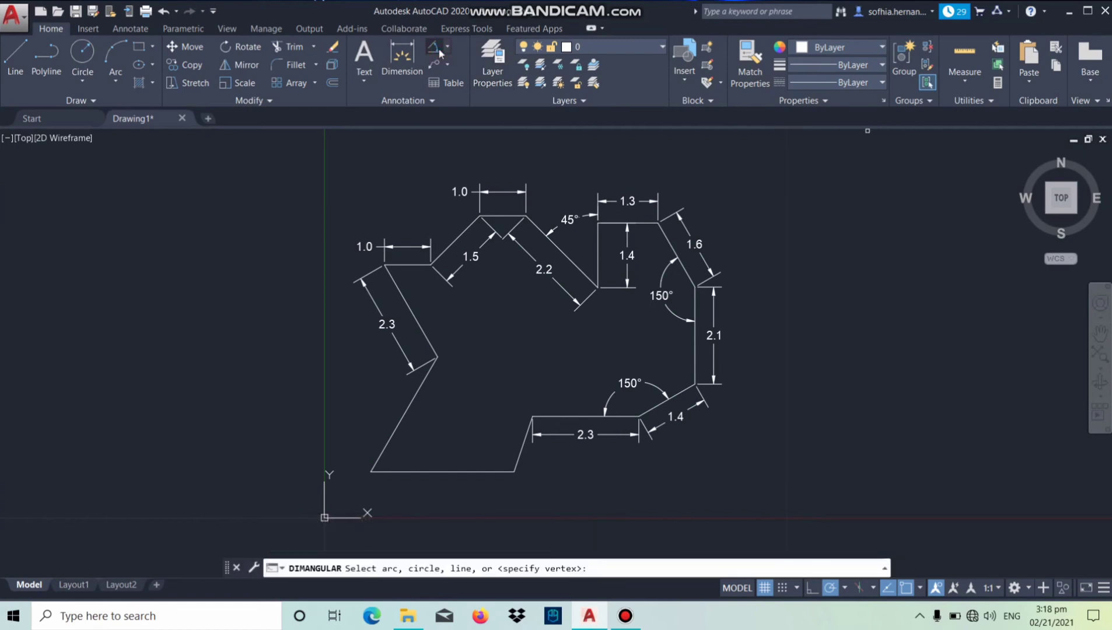
left_click(496, 217)
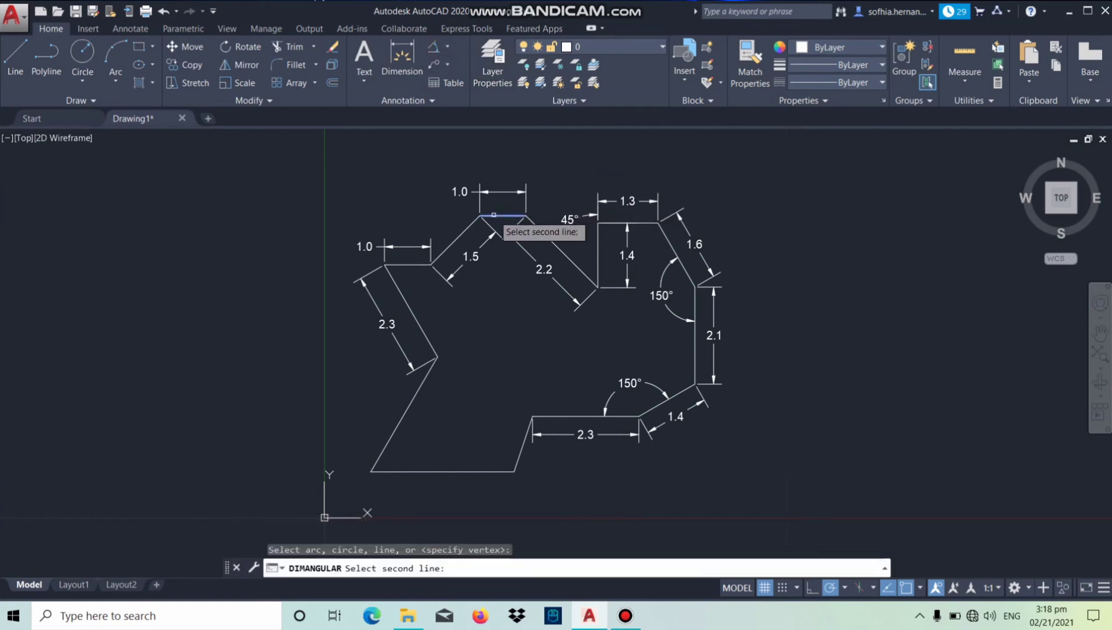
left_click(464, 228)
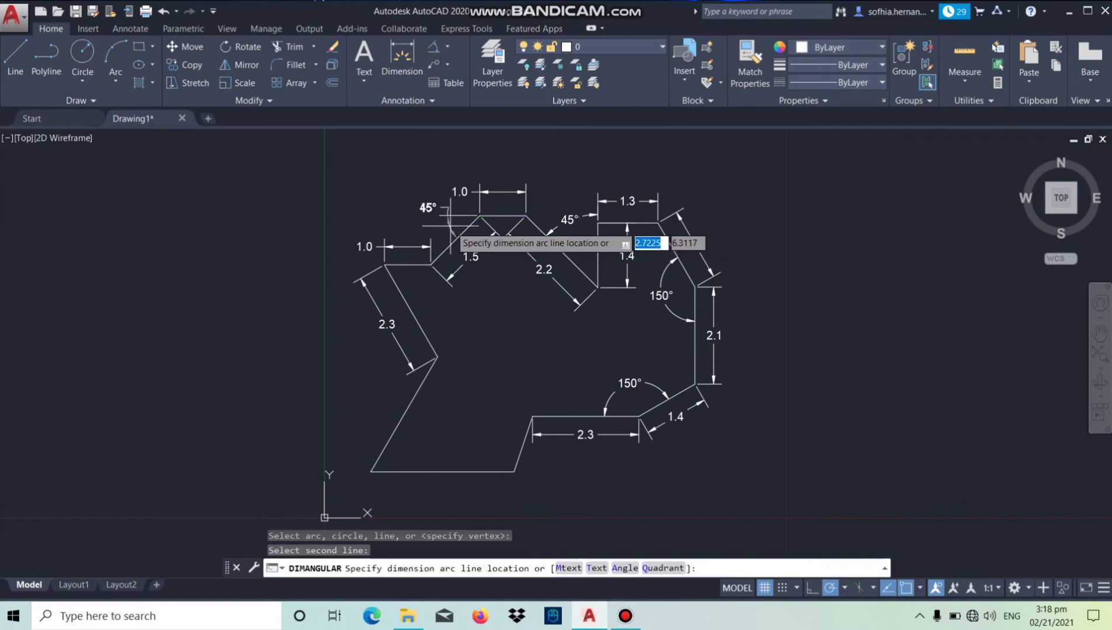
left_click(448, 218)
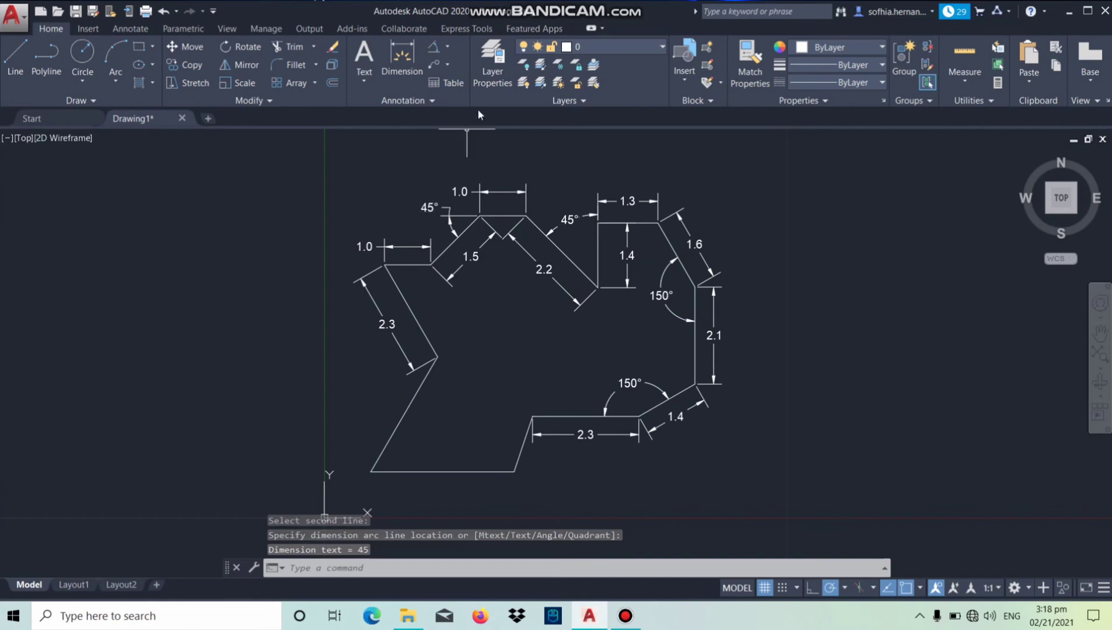
Add an angular dimension inside the outline between the short left horizontal edge and the sloping edge below it.
left_click(436, 47)
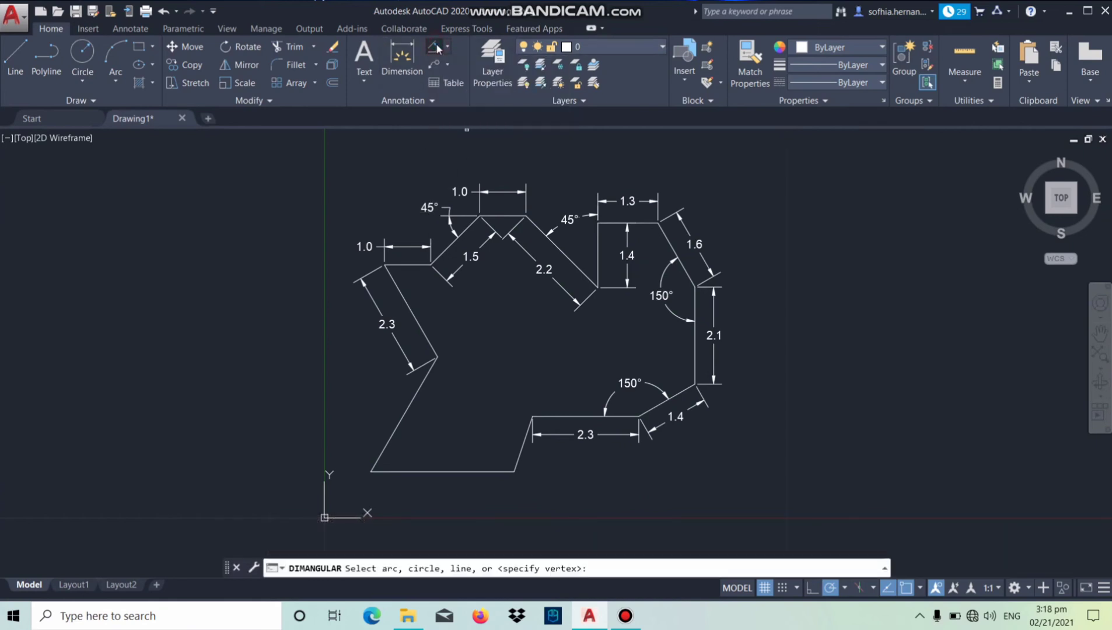
left_click(413, 265)
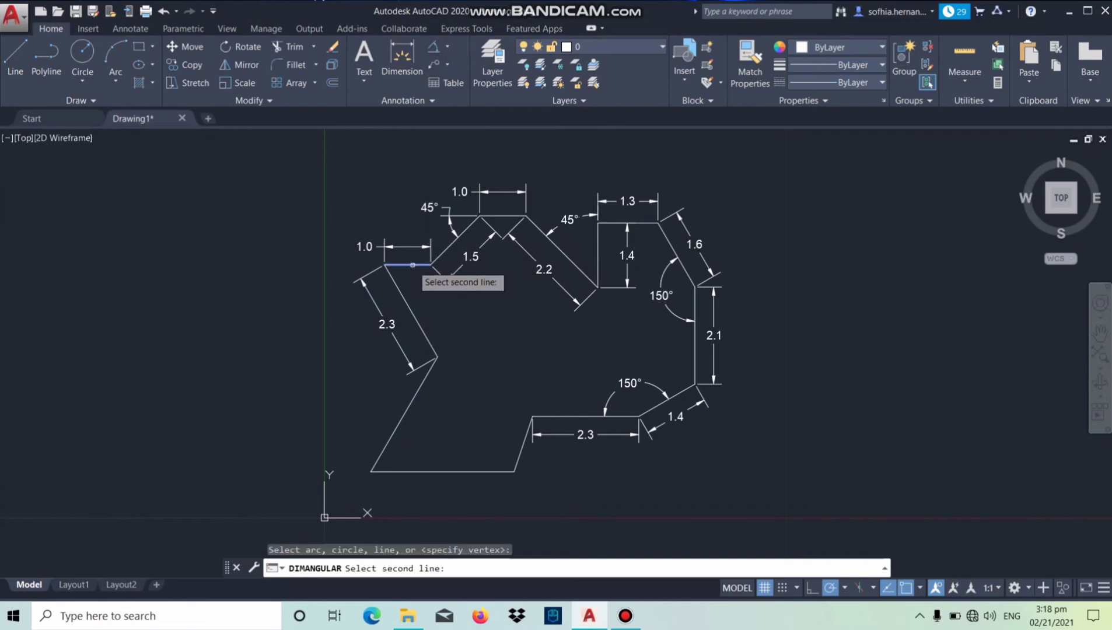
left_click(405, 302)
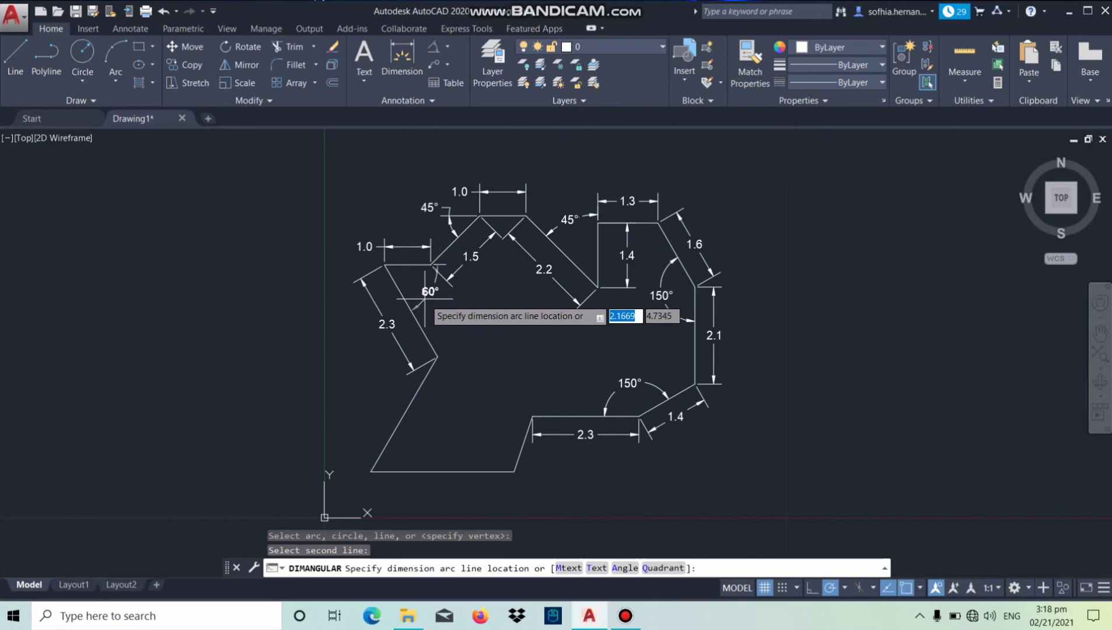
left_click(425, 300)
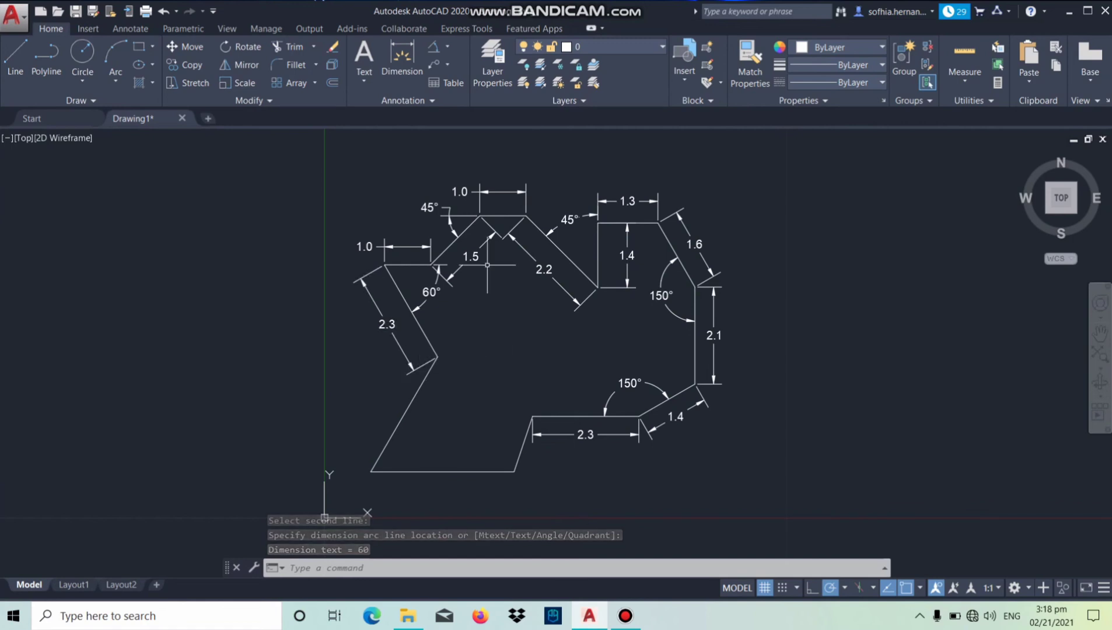
Draw a horizontal reference line about 0.5 units long from the left side's inward vertex into the outline.
left_click(15, 56)
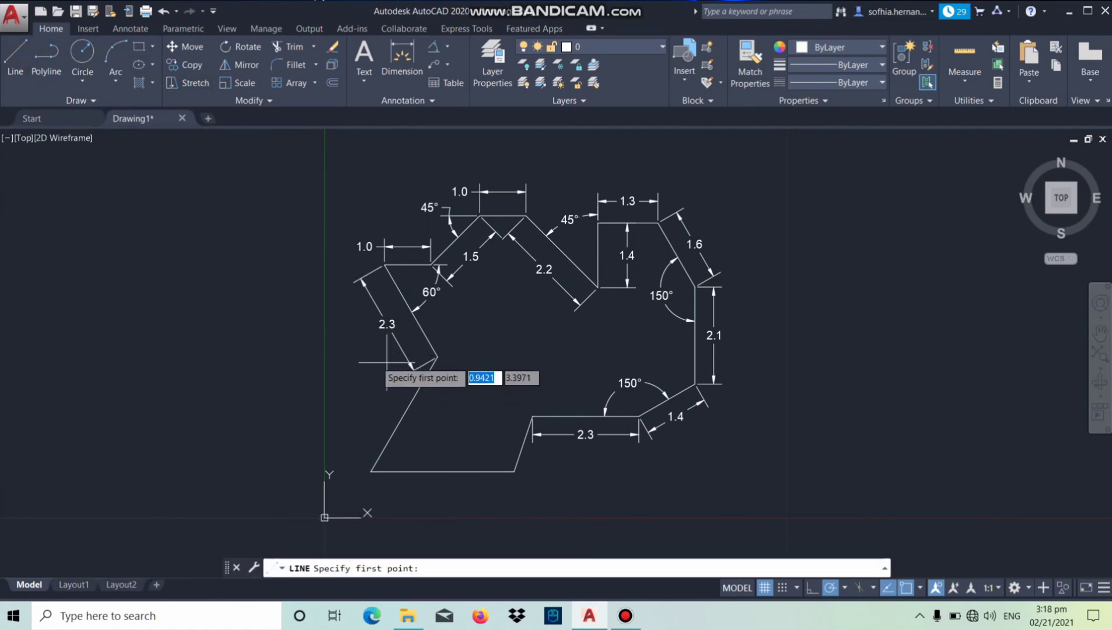
left_click(439, 358)
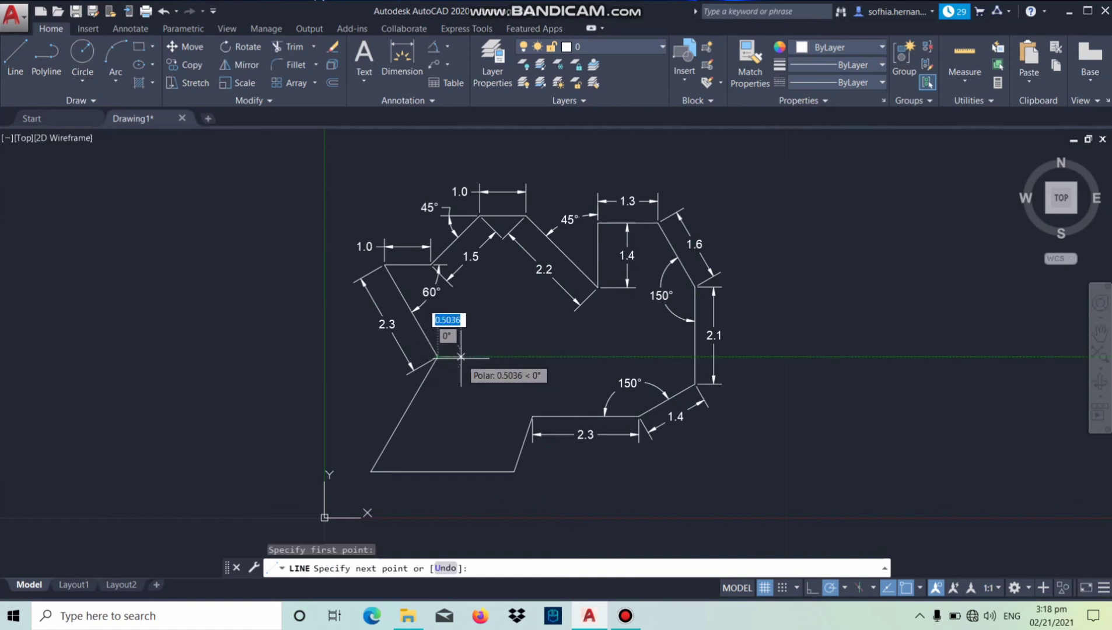
left_click(461, 357)
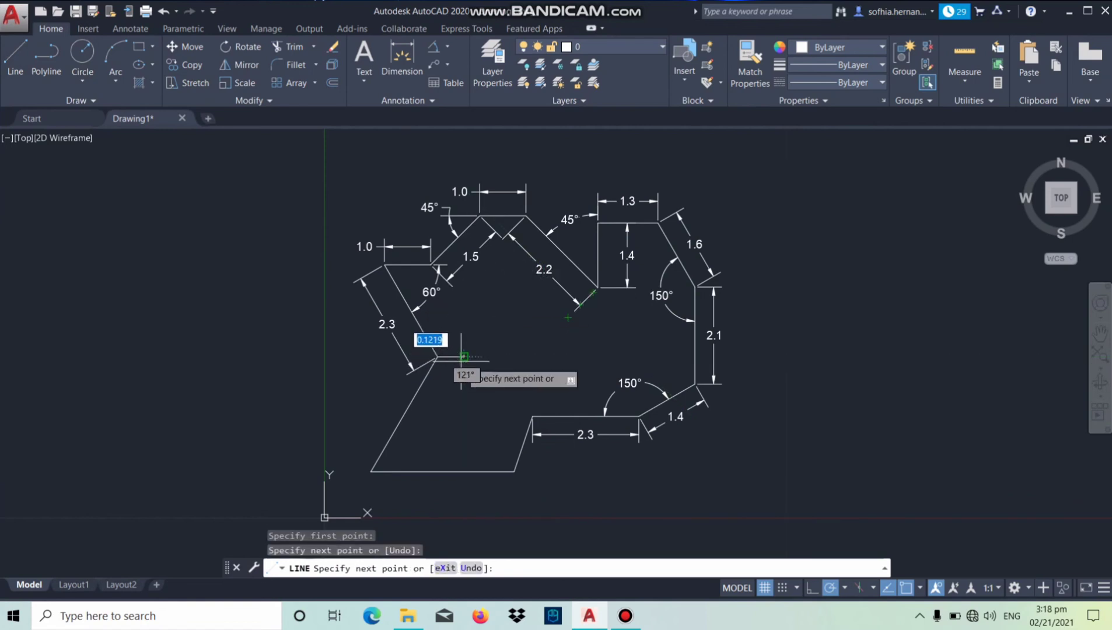
key("Return")
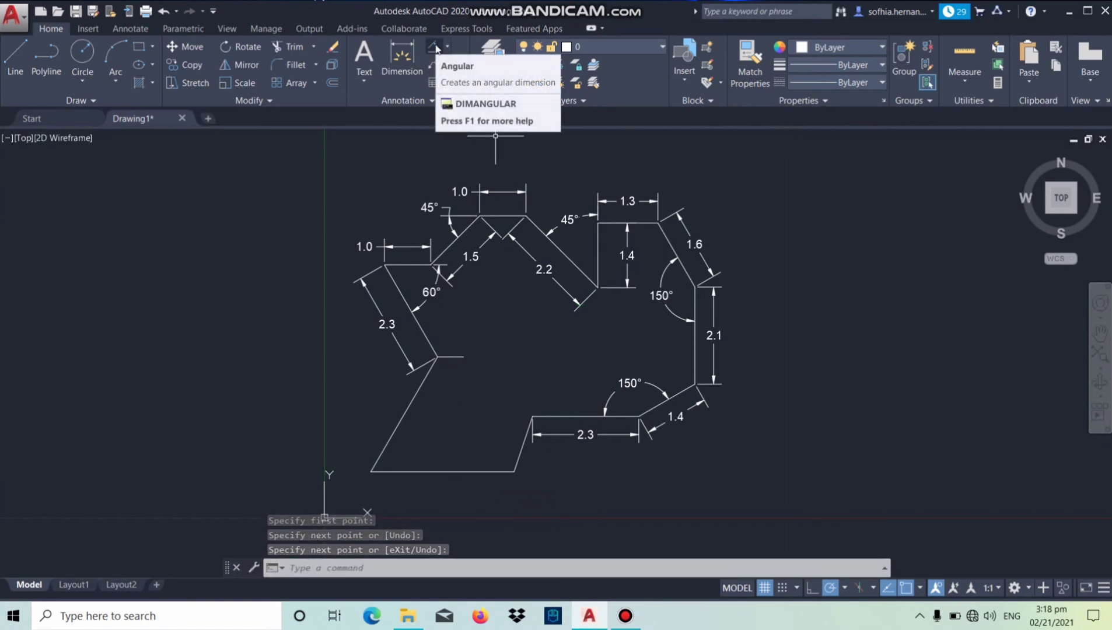
Add an angular dimension below the short reference line, between it and the lower-left sloping edge.
left_click(436, 48)
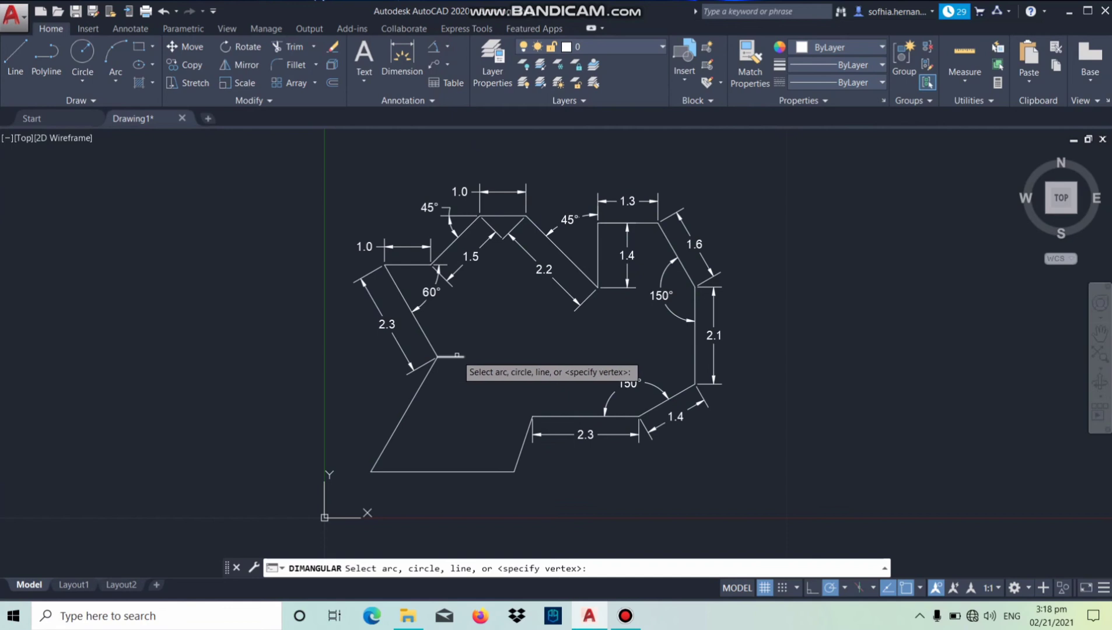
left_click(443, 357)
left_click(431, 368)
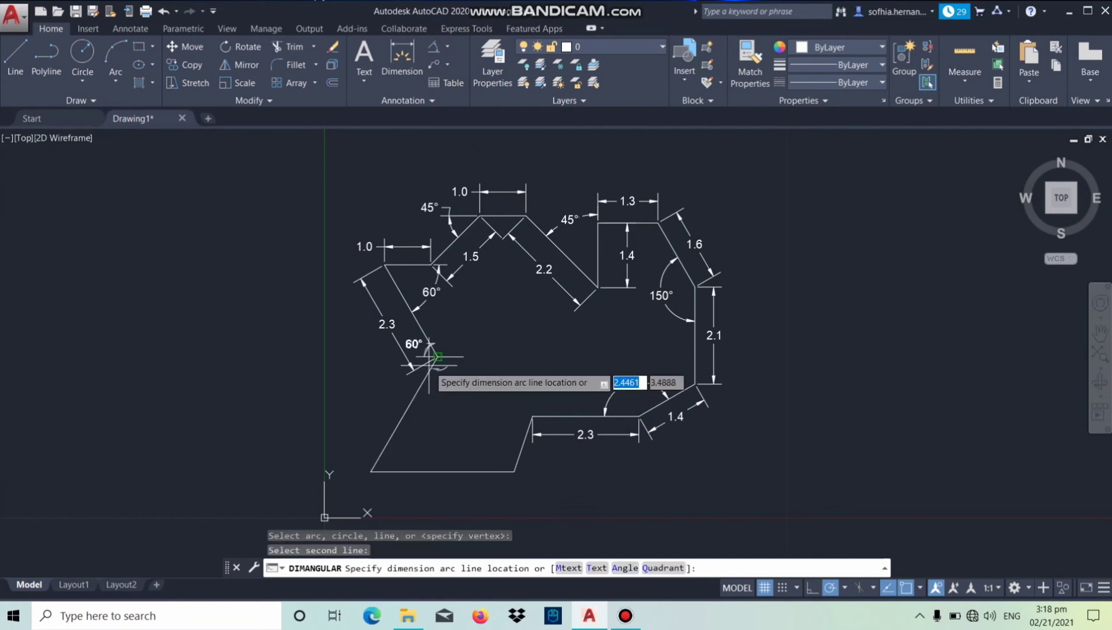
left_click(455, 387)
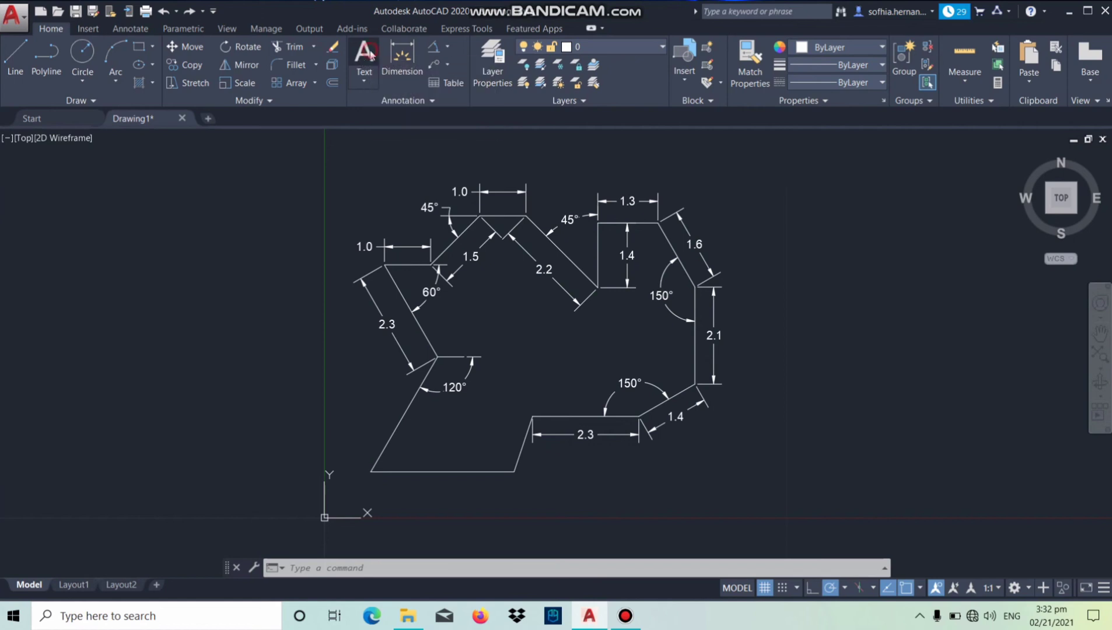
Place a multiline text label reading 1,1 at the outline's lower-left corner.
left_click(368, 54)
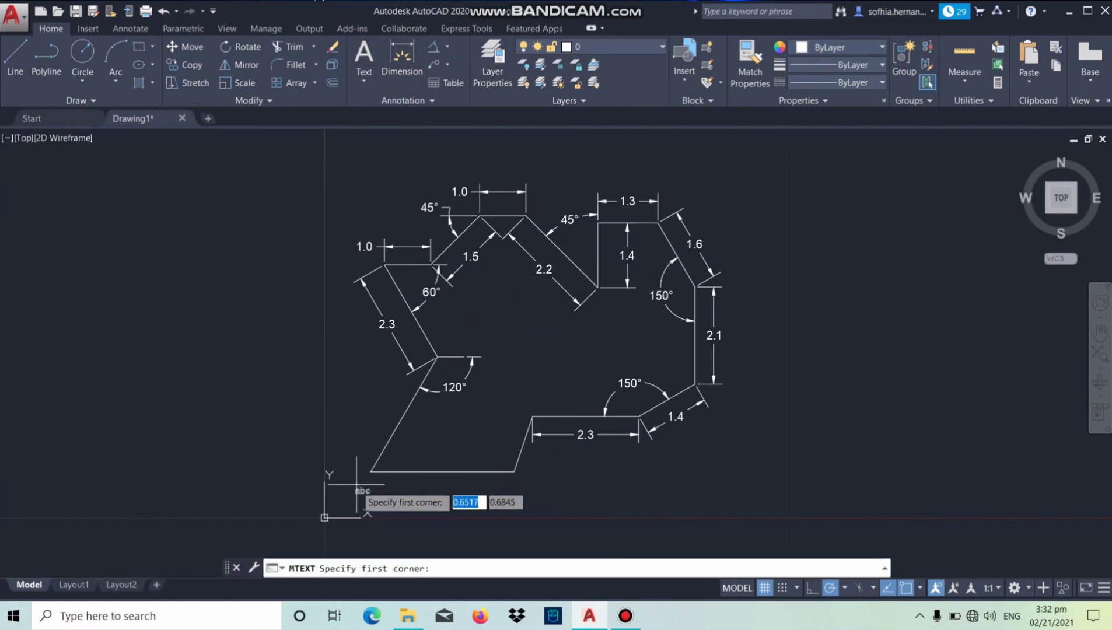
left_click(372, 472)
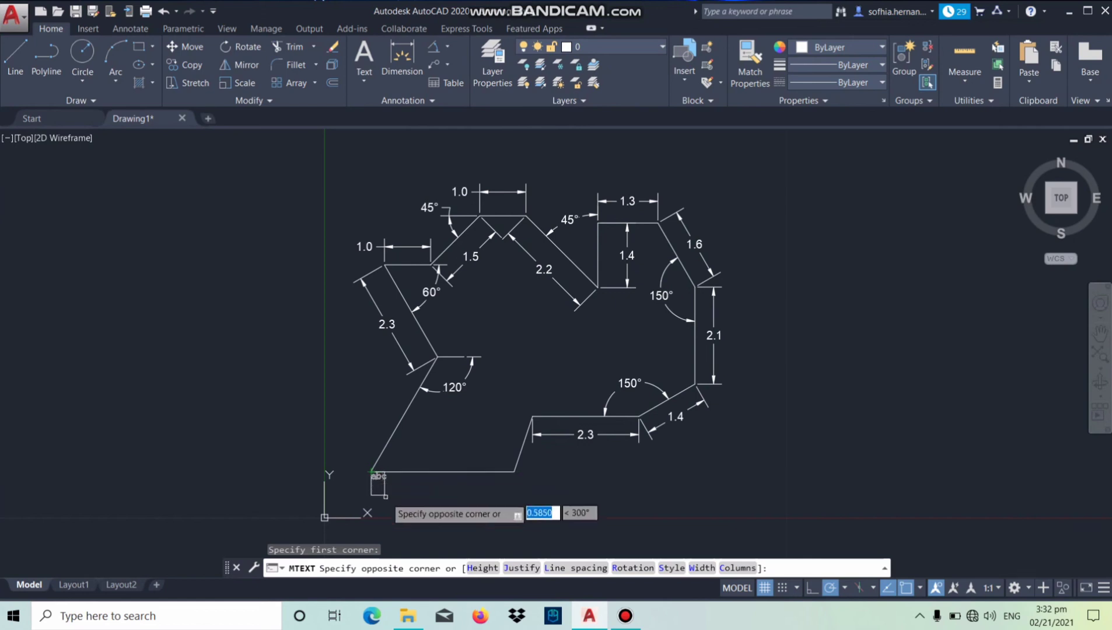
left_click(415, 499)
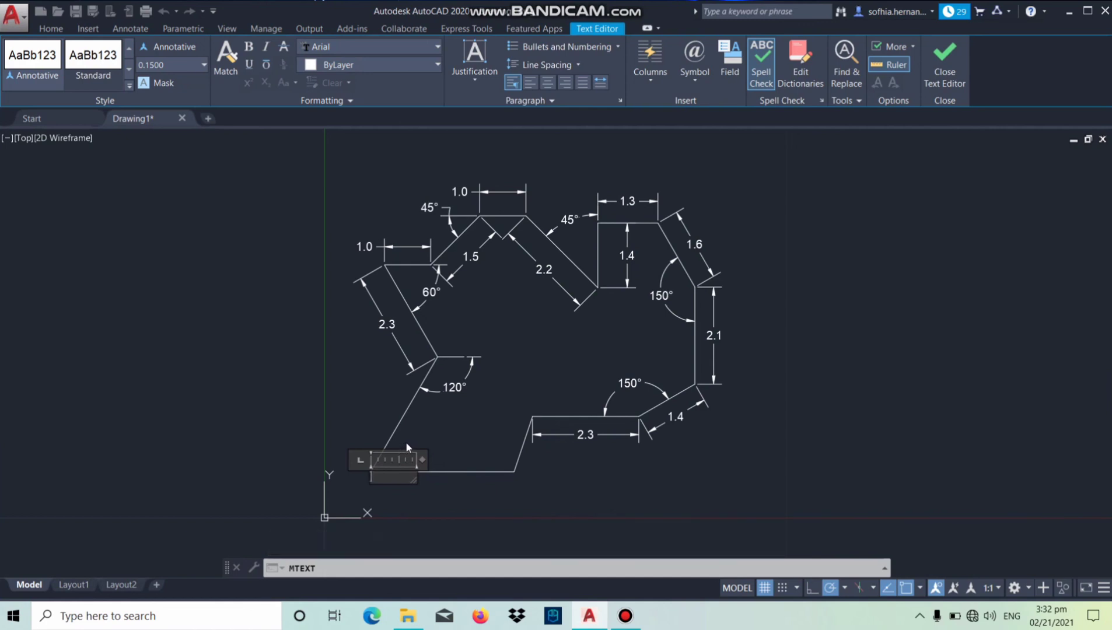
type("1,1")
left_click(438, 491)
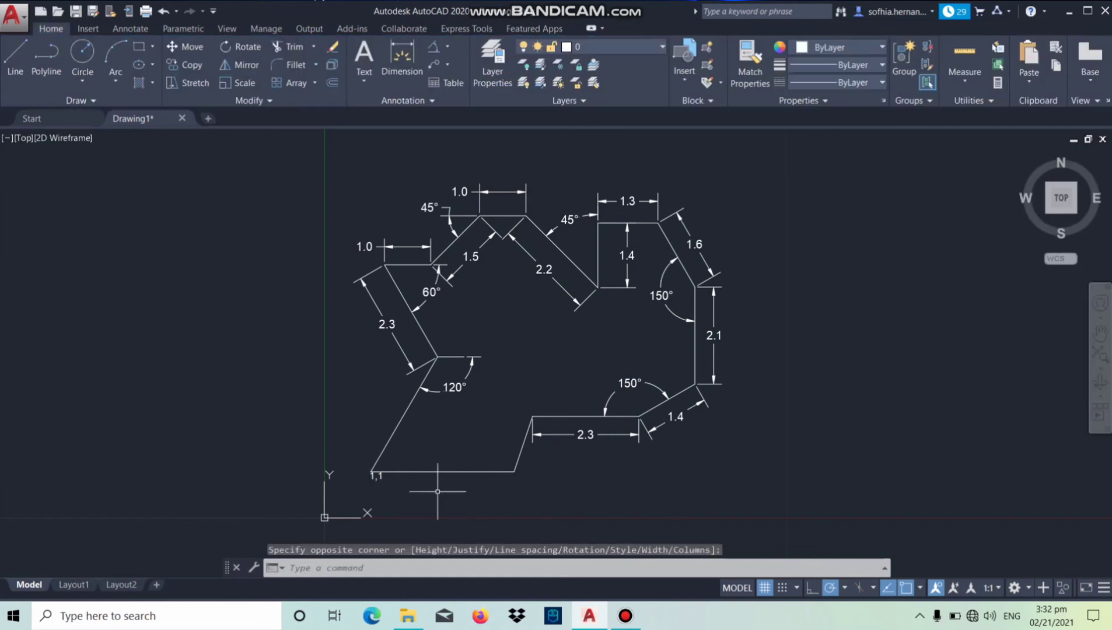
Move the 1,1 label slightly down so it sits clear below the lower-left corner.
left_click(381, 479)
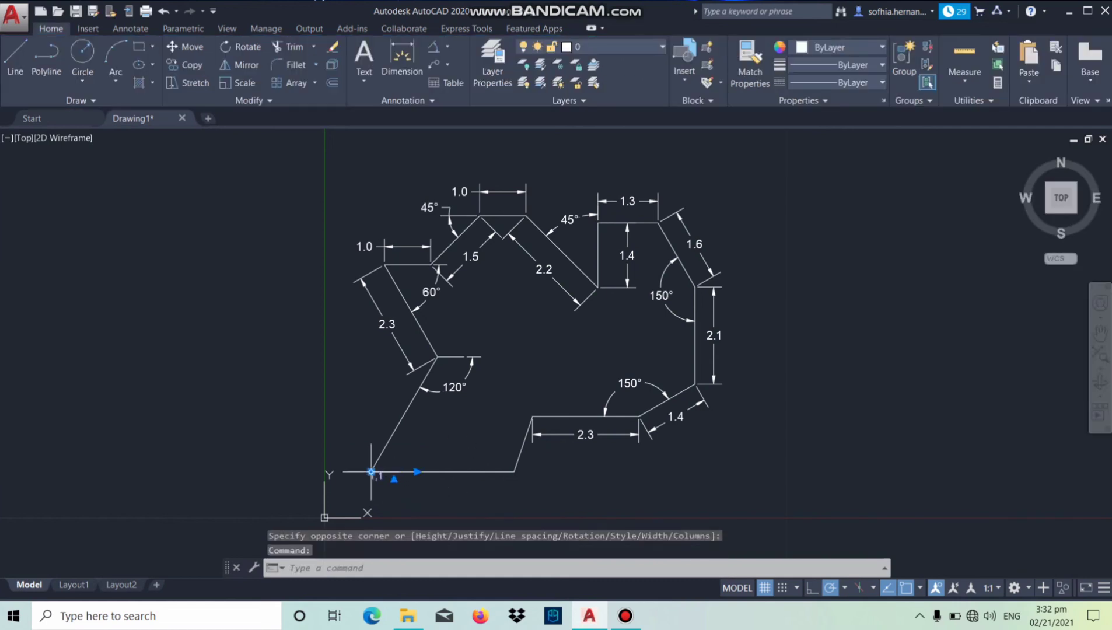
left_click(371, 472)
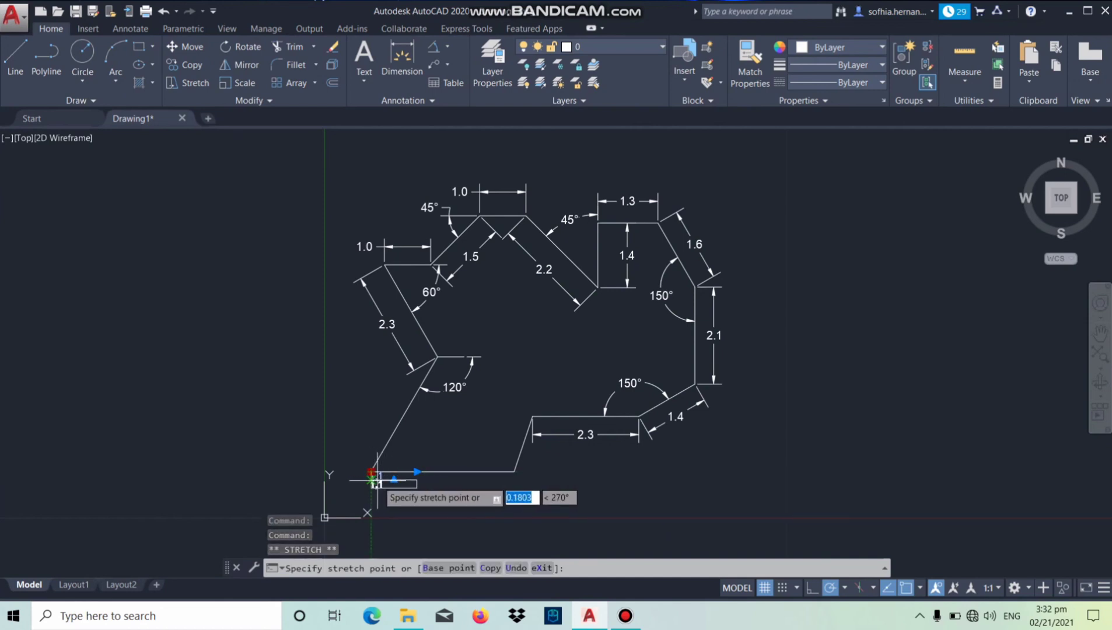
left_click(386, 477)
left_click(437, 489)
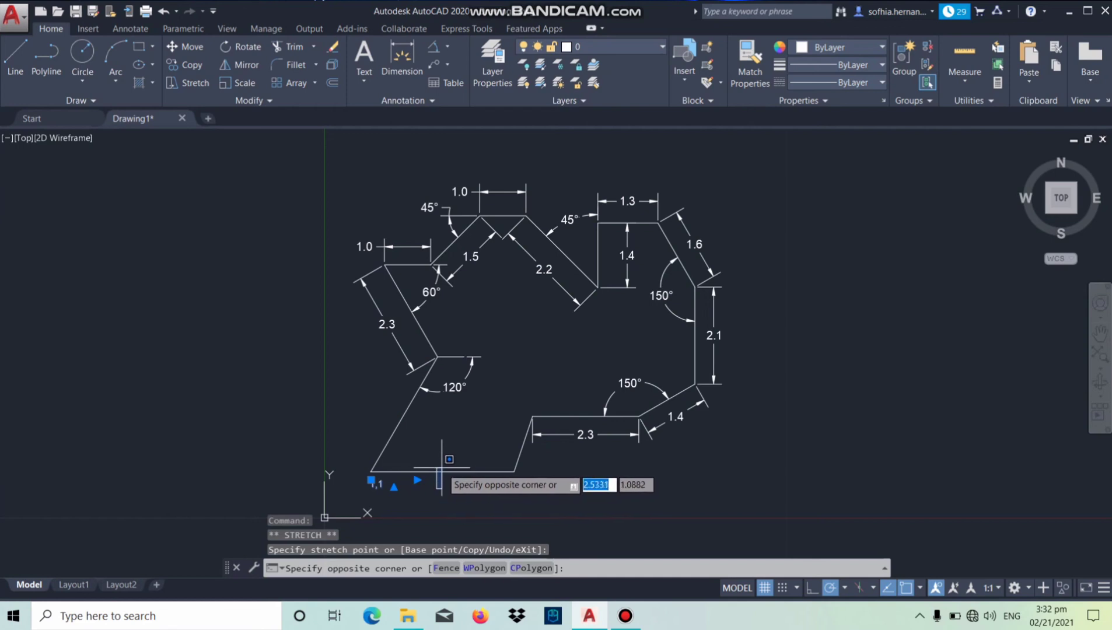
right_click(509, 517)
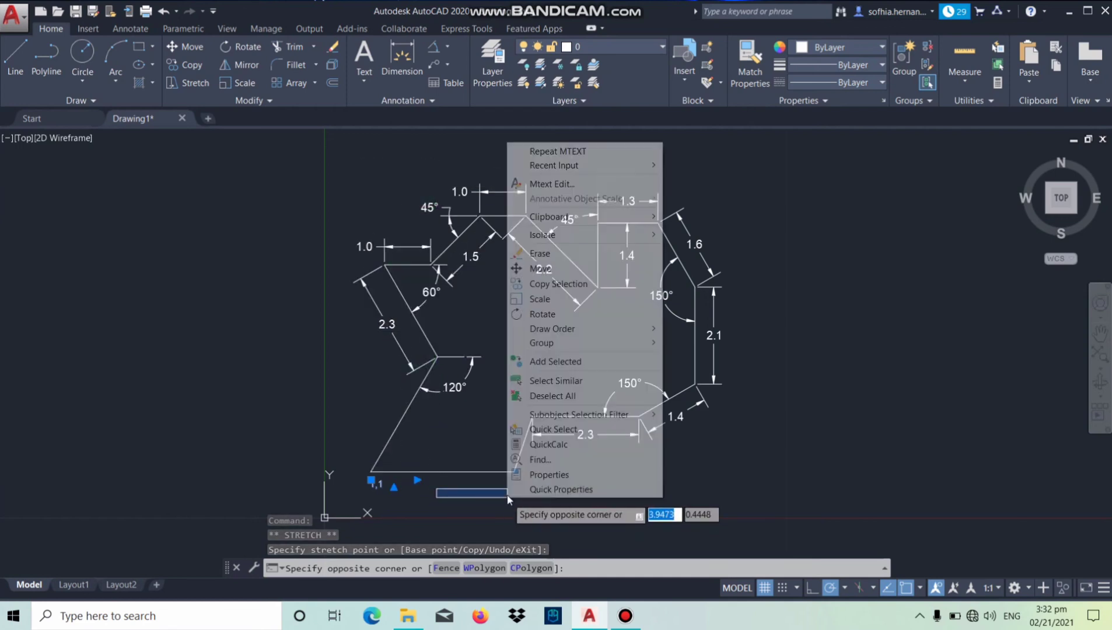
key("Escape")
Place a multiline text label reading 4.1,1 at the right end of the bottom edge.
left_click(364, 58)
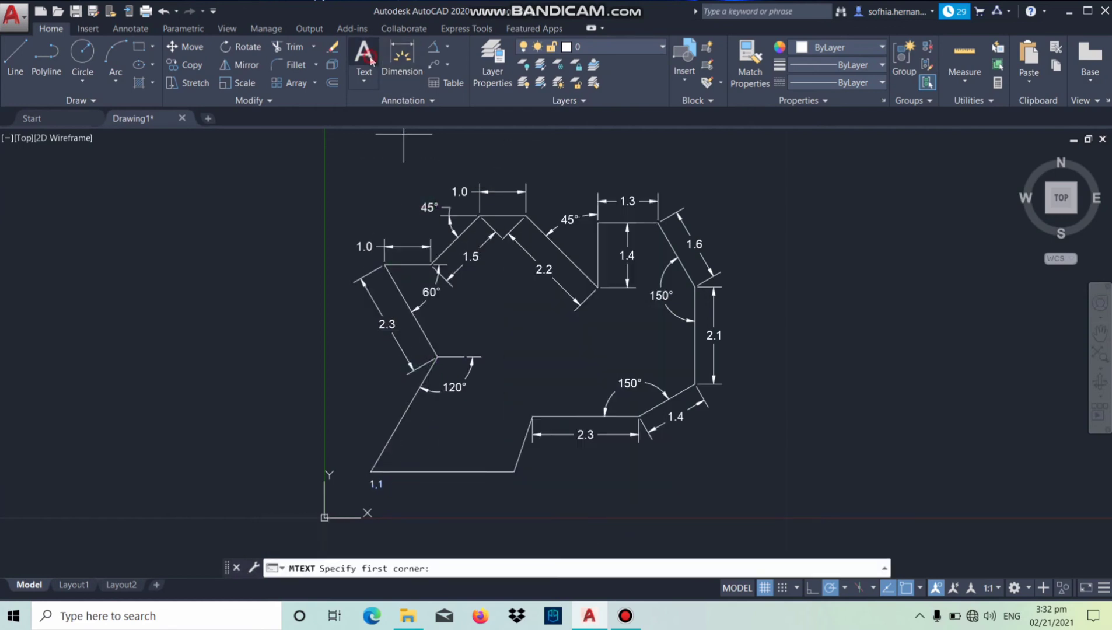
left_click(516, 472)
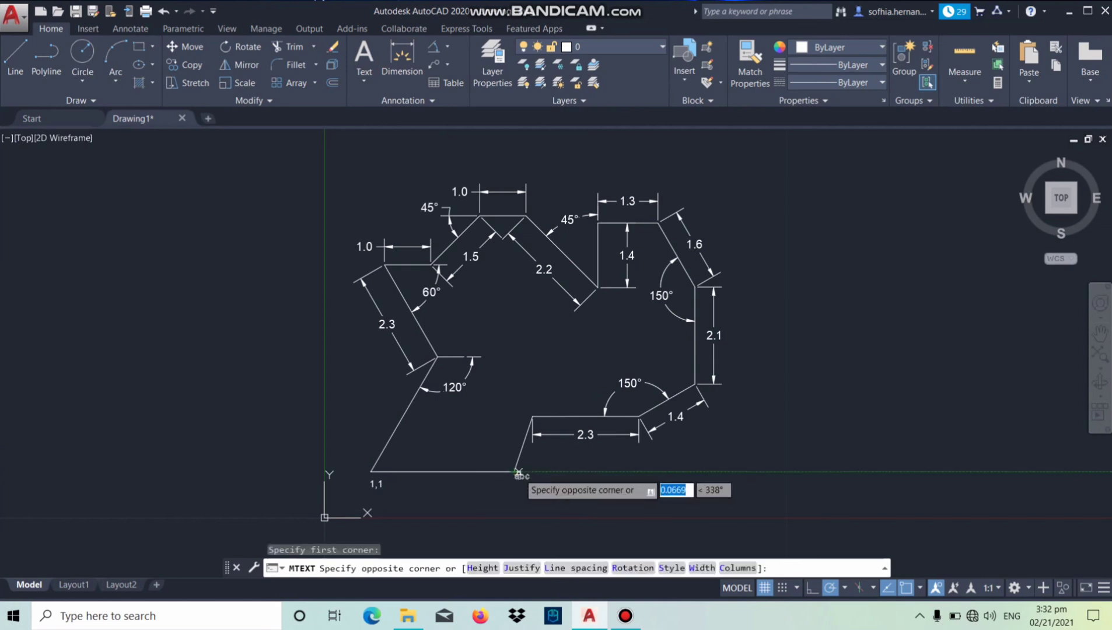
left_click(550, 487)
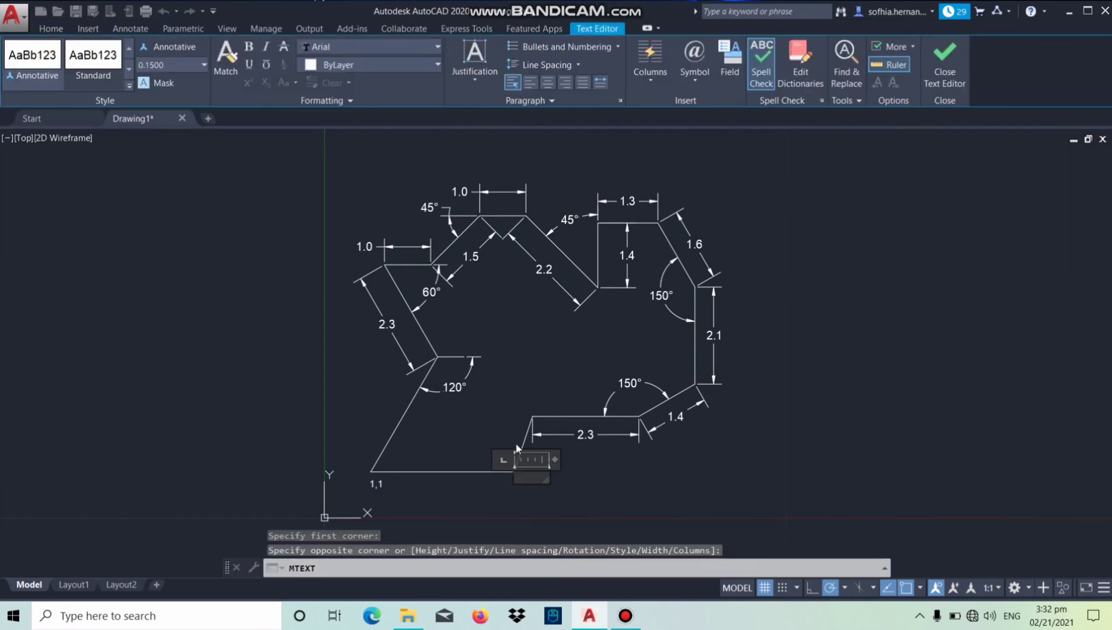
type("4.1,1")
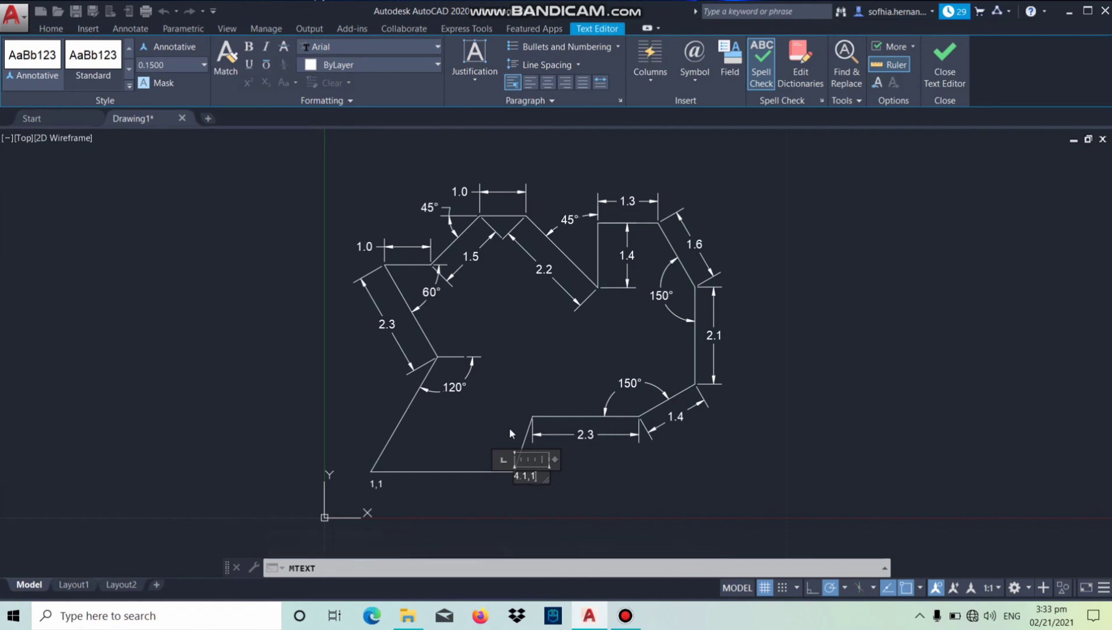
left_click(590, 506)
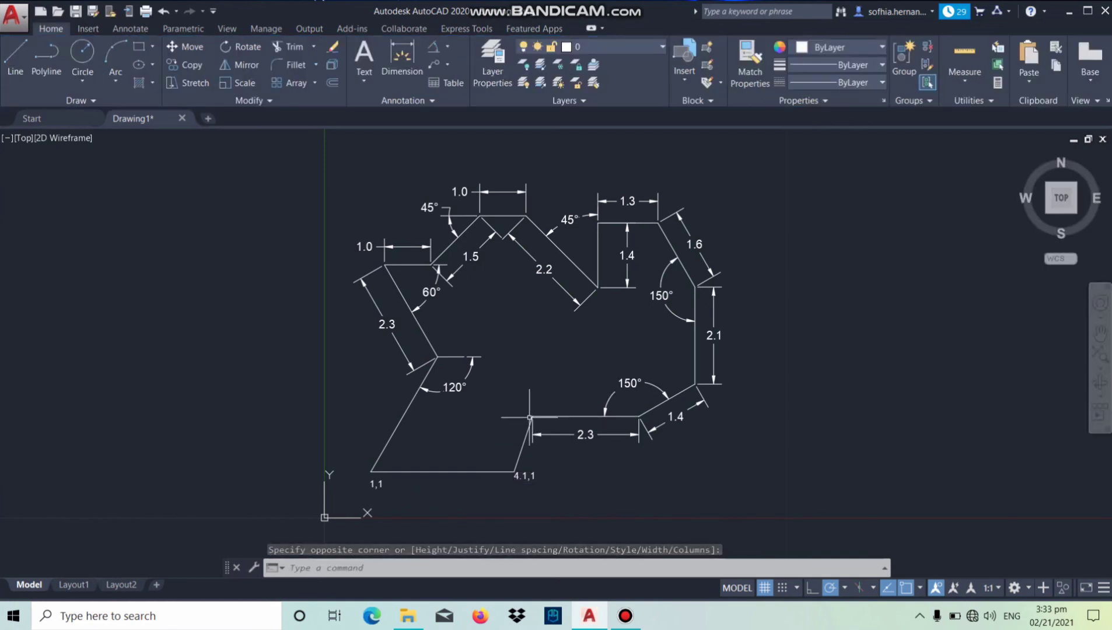
Place a multiline text label reading 4.5,2.2 above the left end of the 2.3 horizontal edge.
left_click(366, 62)
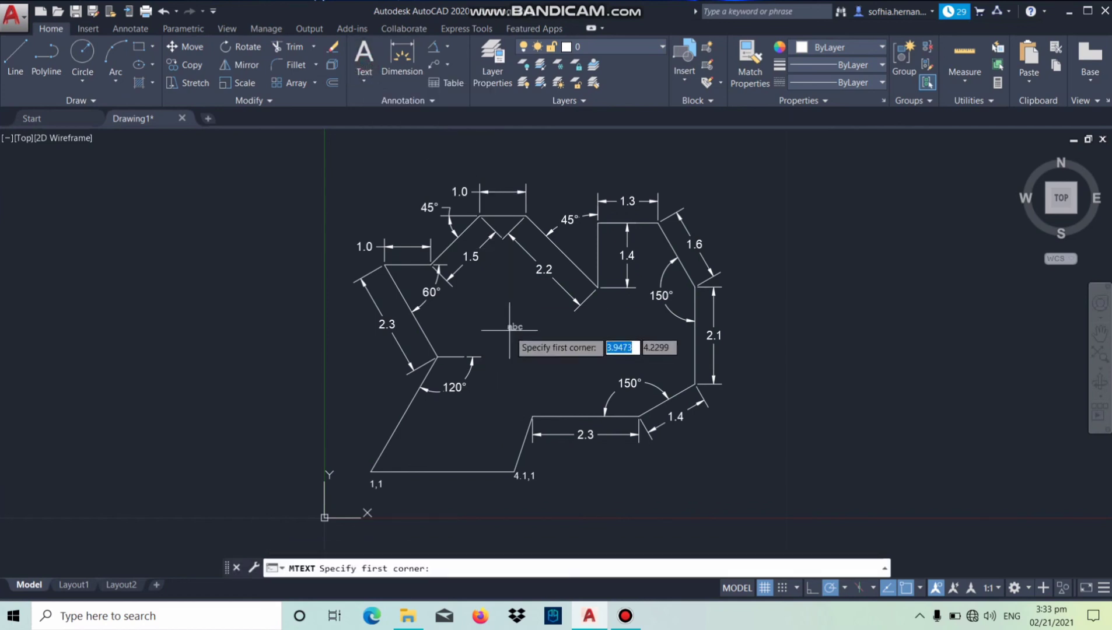
left_click(531, 418)
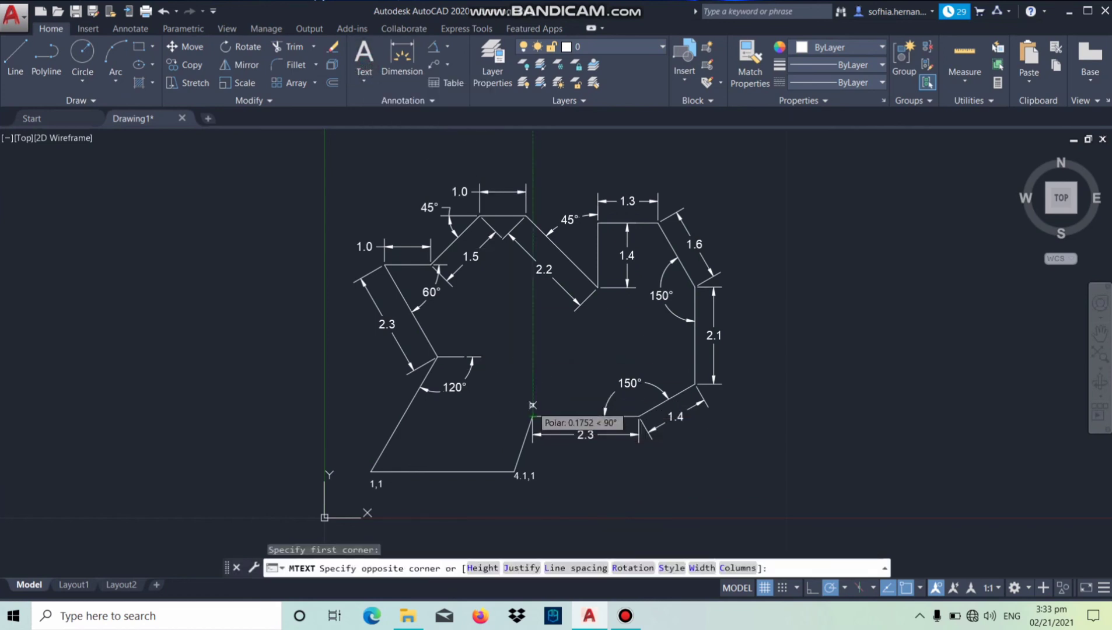
left_click(503, 398)
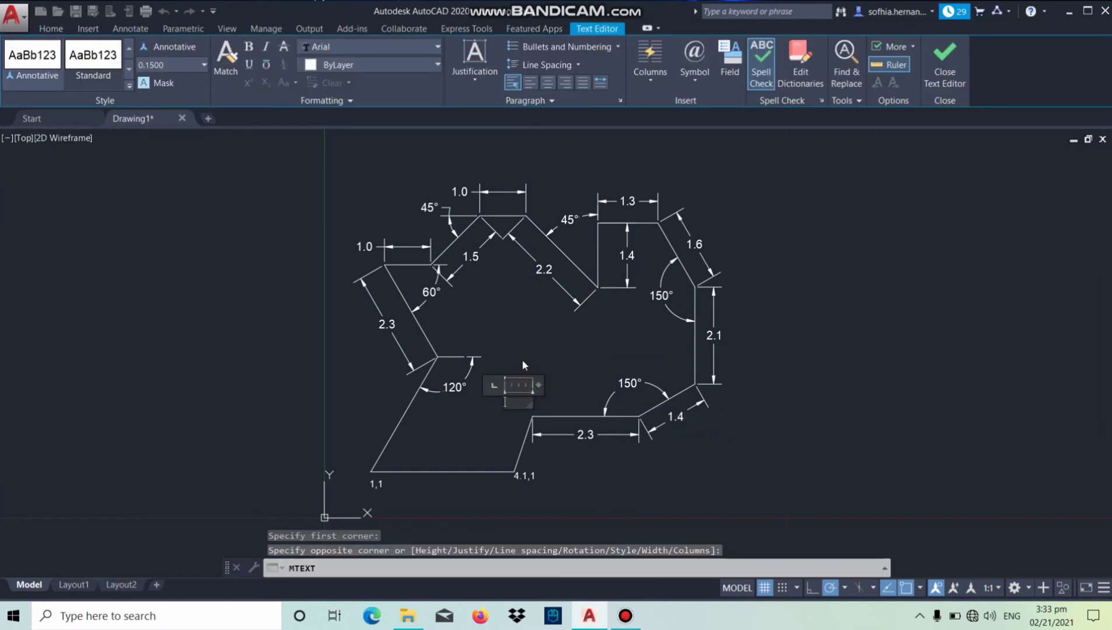
type("4.5")
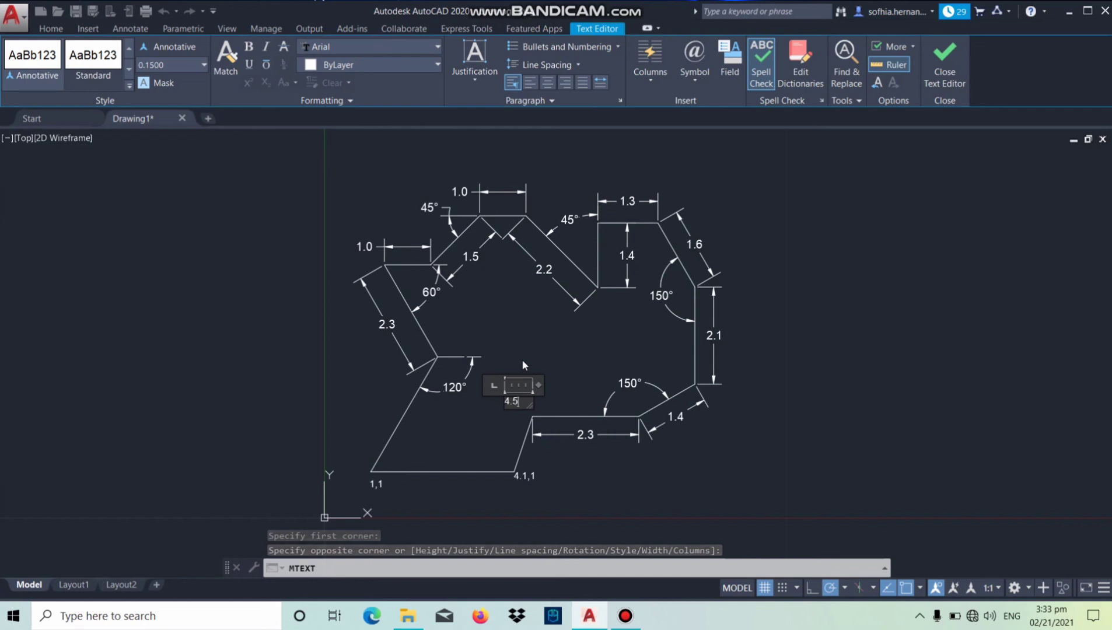
type(",2")
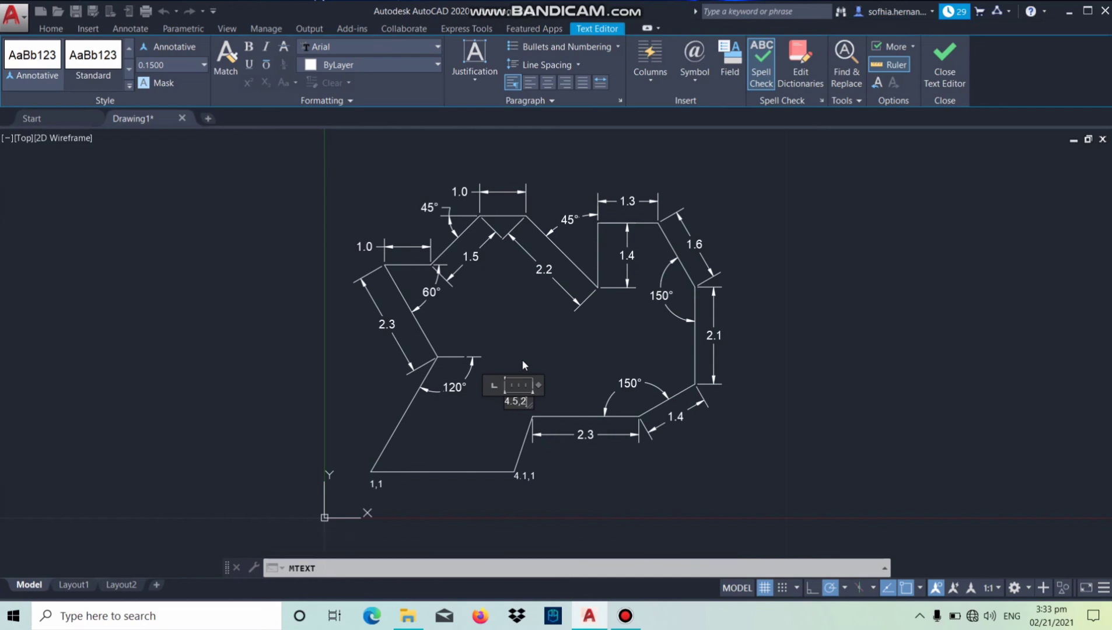
type(".2")
left_click(521, 359)
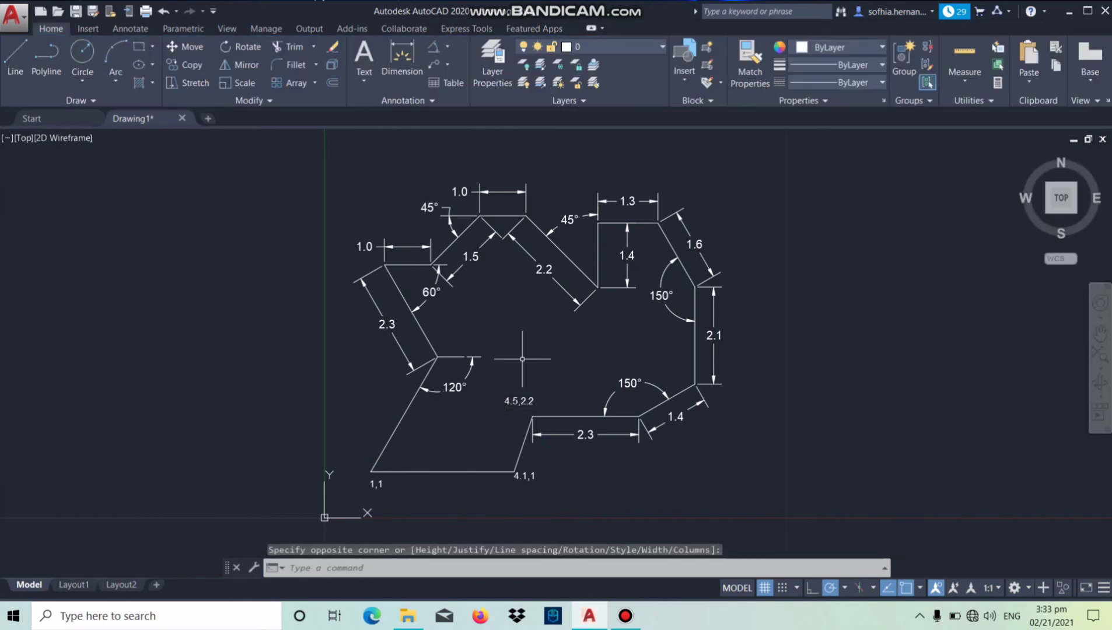
Move the 4.5,2.2 label slightly right and down so it sits just above its corner, and clear the selection.
left_click(521, 401)
left_click(519, 403)
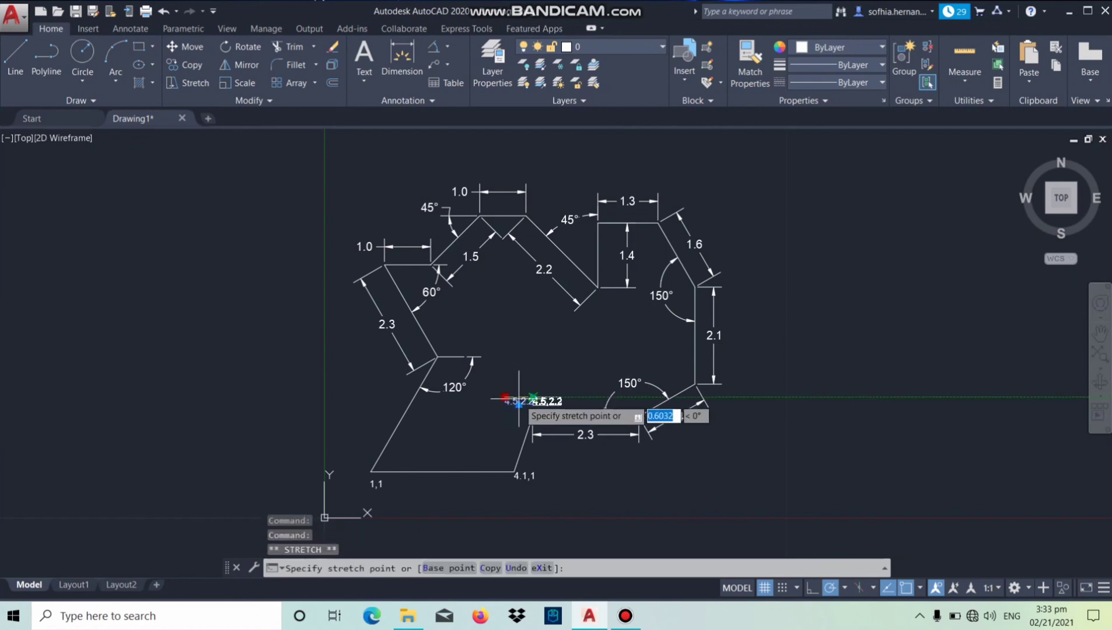
left_click(519, 407)
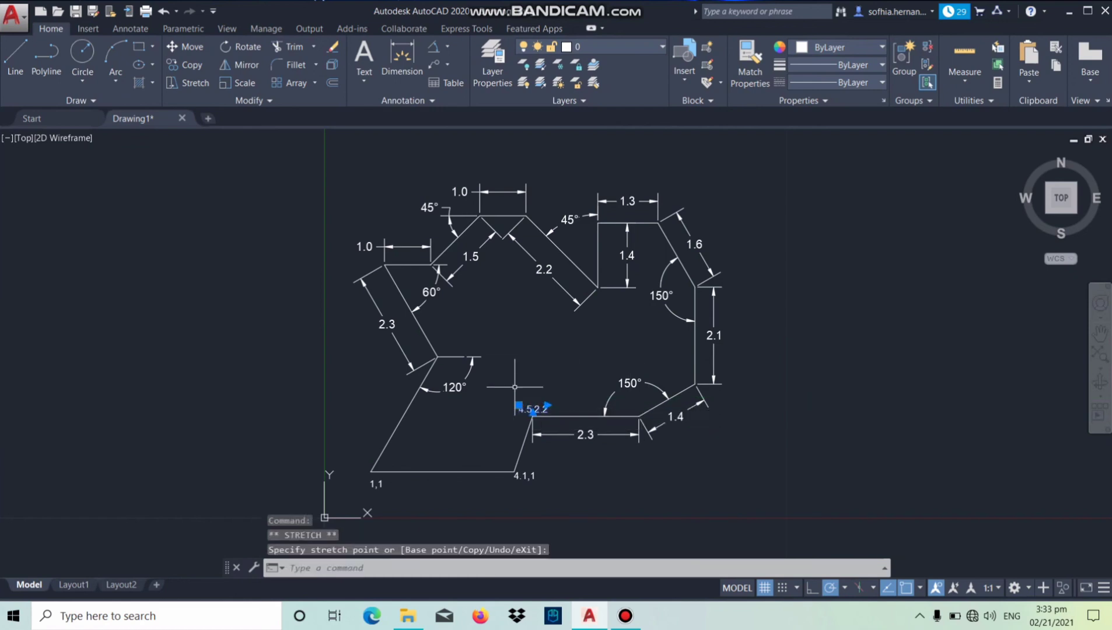
right_click(518, 376)
left_click(512, 374)
left_click(513, 374)
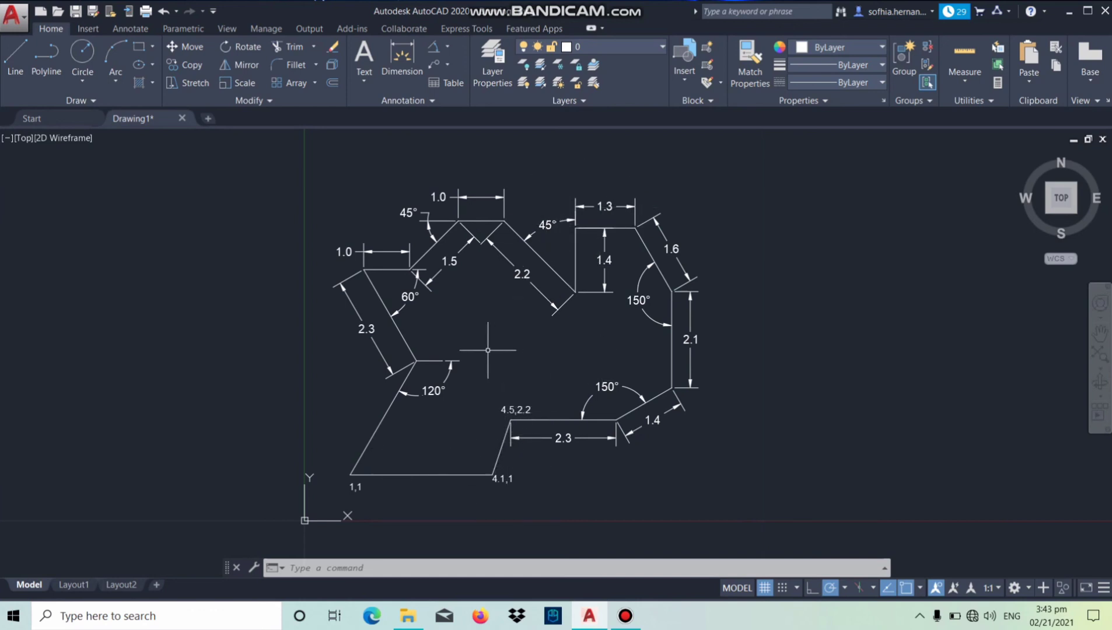
scroll(496, 354, "up", 2)
scroll(495, 355, "down", 2)
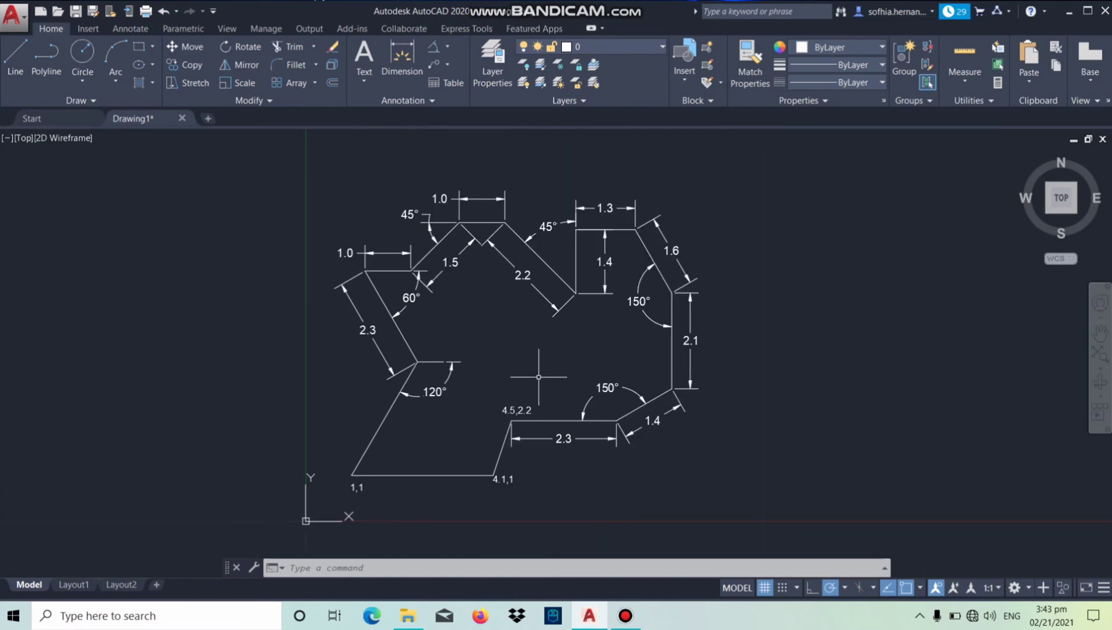
scroll(591, 358, "up", 2)
scroll(584, 357, "down", 2)
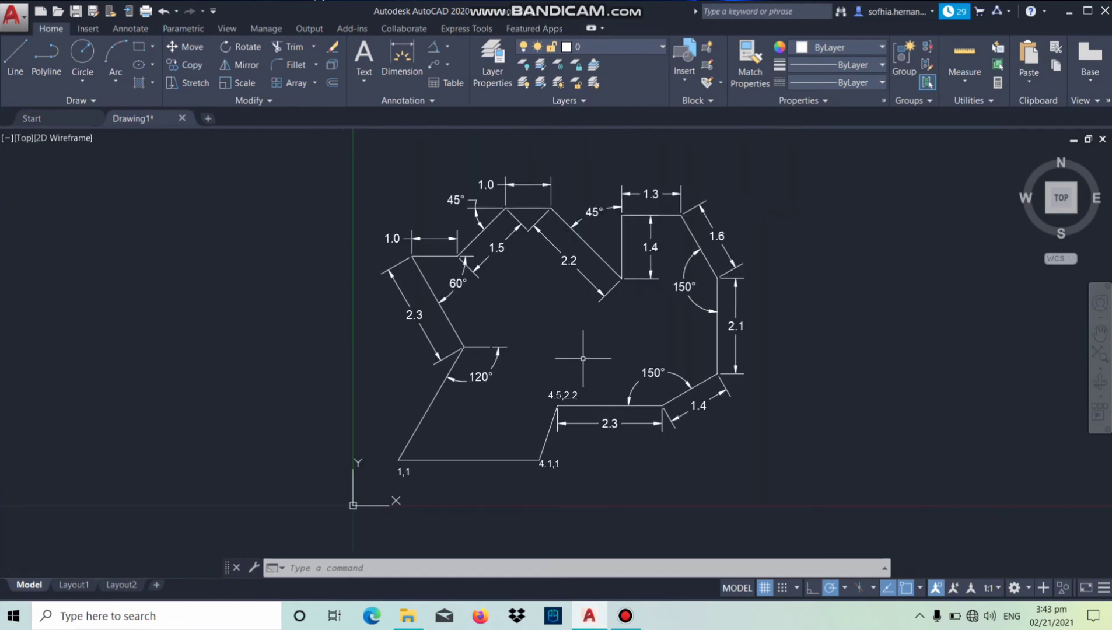